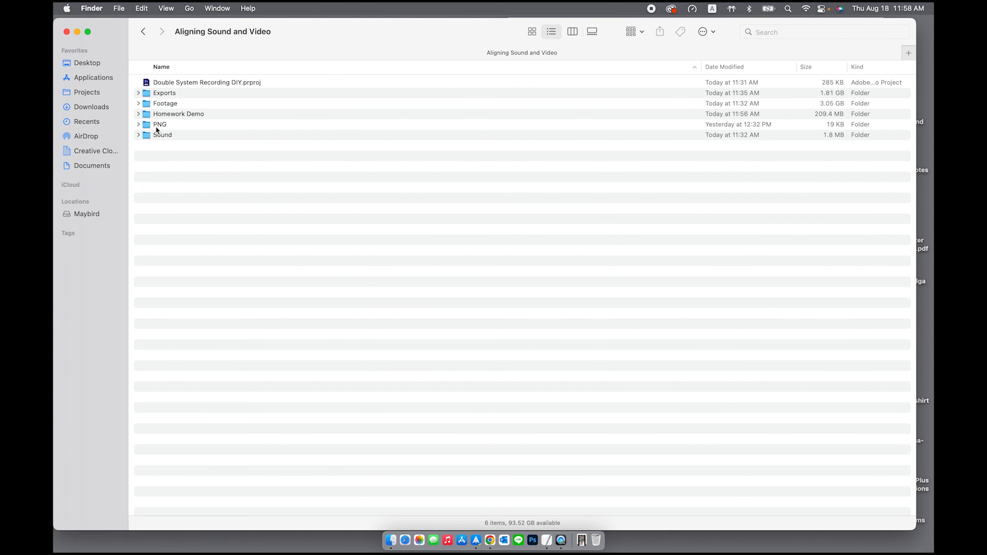
- Preview the red arrow image in the PNG folder and check the contents of the Exports folder
click(138, 125)
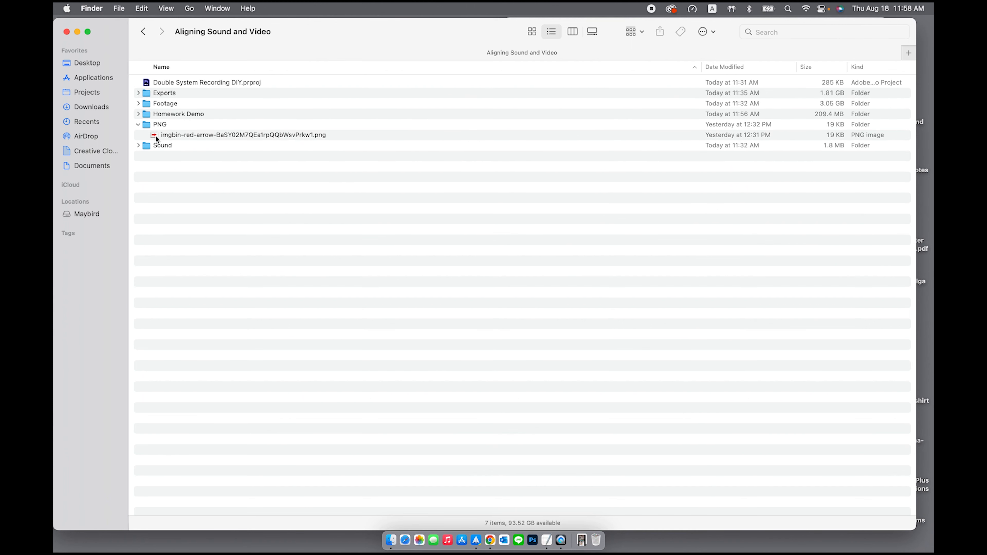
click(157, 135)
key(space)
key(space)
click(138, 125)
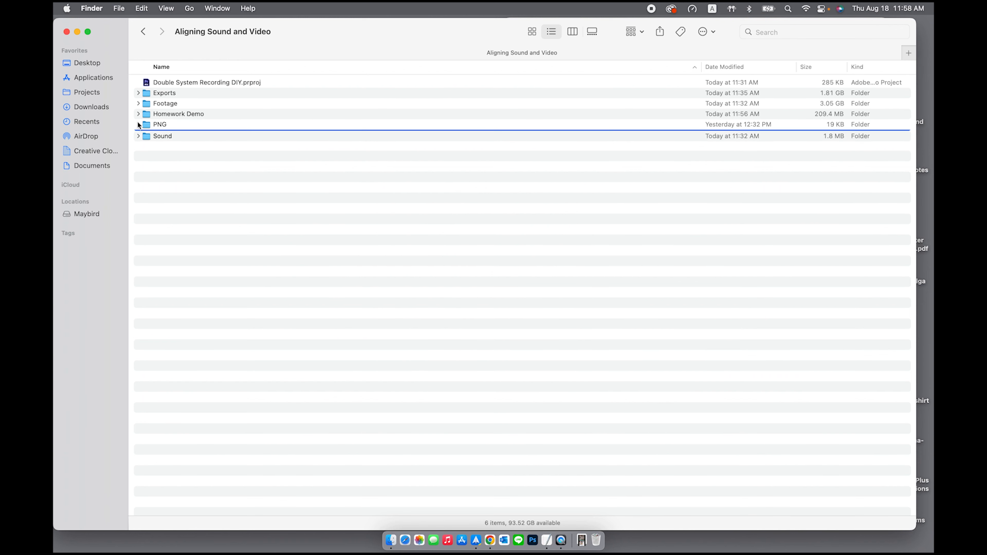
click(159, 96)
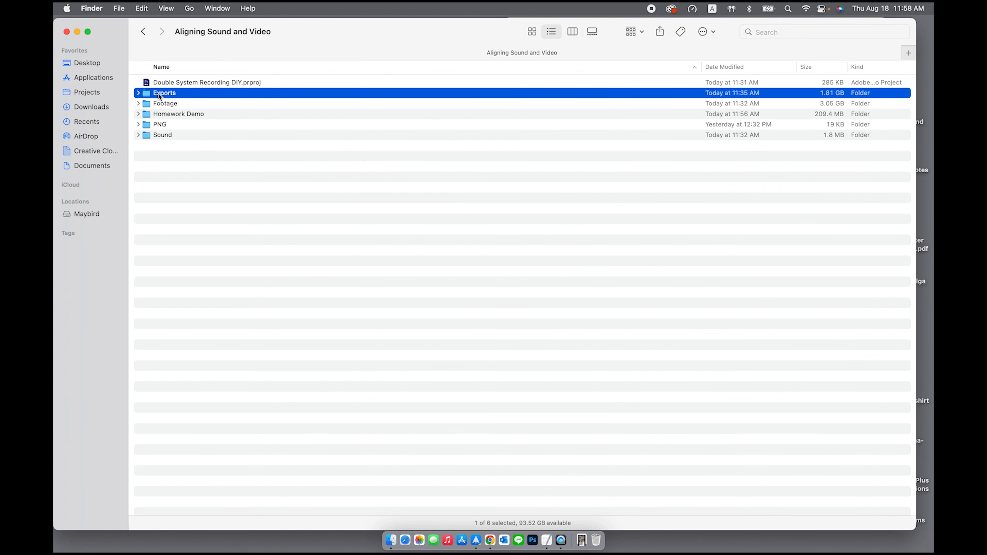
click(138, 93)
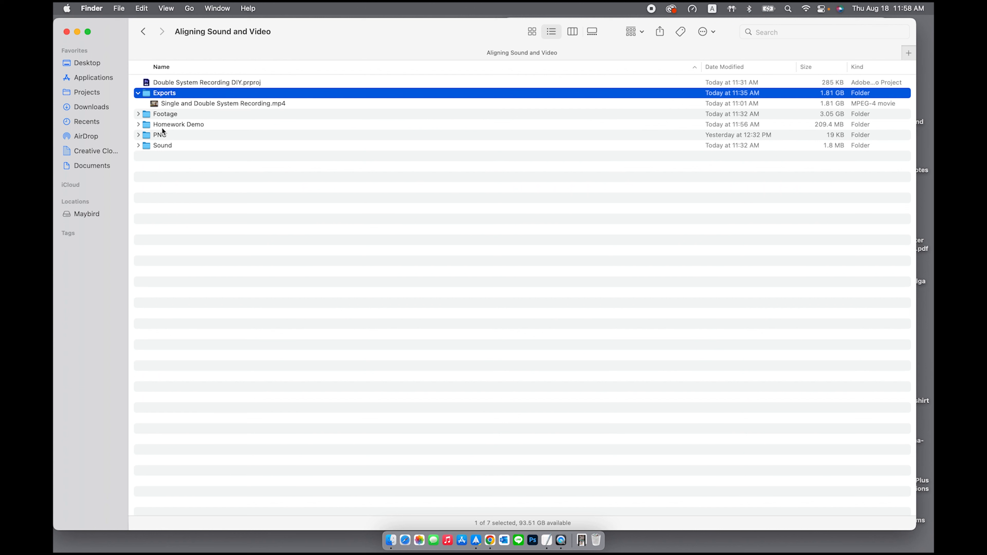
click(138, 95)
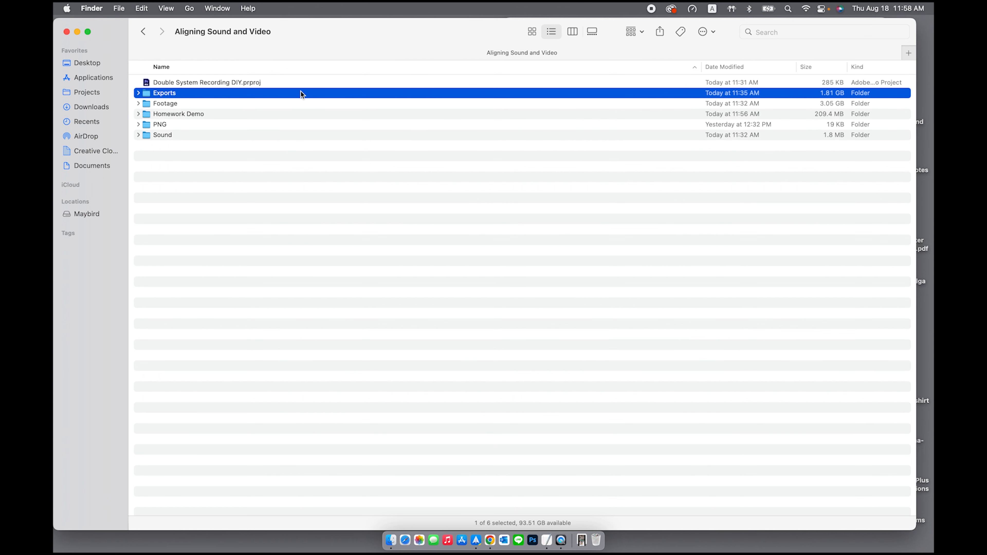
click(262, 84)
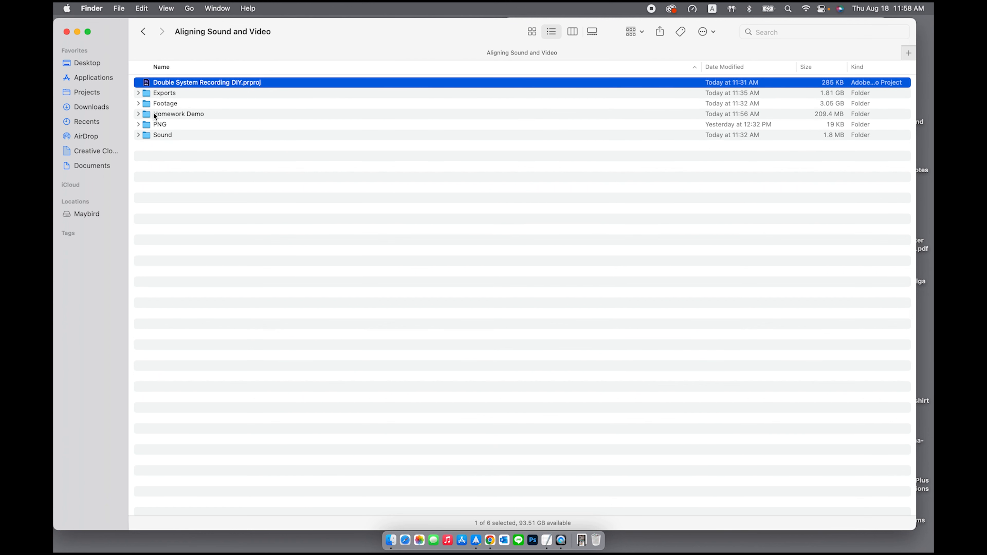
- Open the Homework Demo folder and check the files inside its Footage and Sound subfolders
double_click(165, 114)
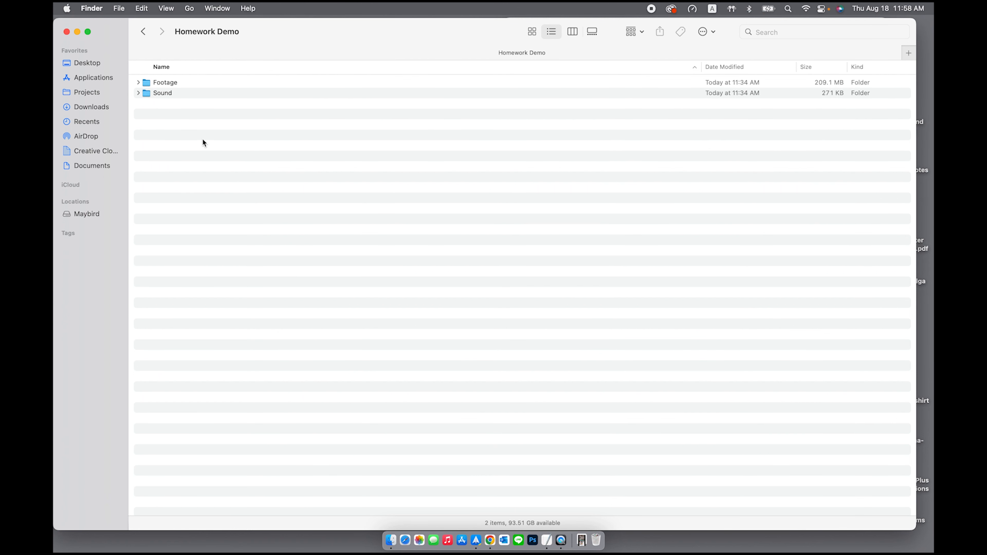
click(138, 94)
click(138, 82)
click(138, 82)
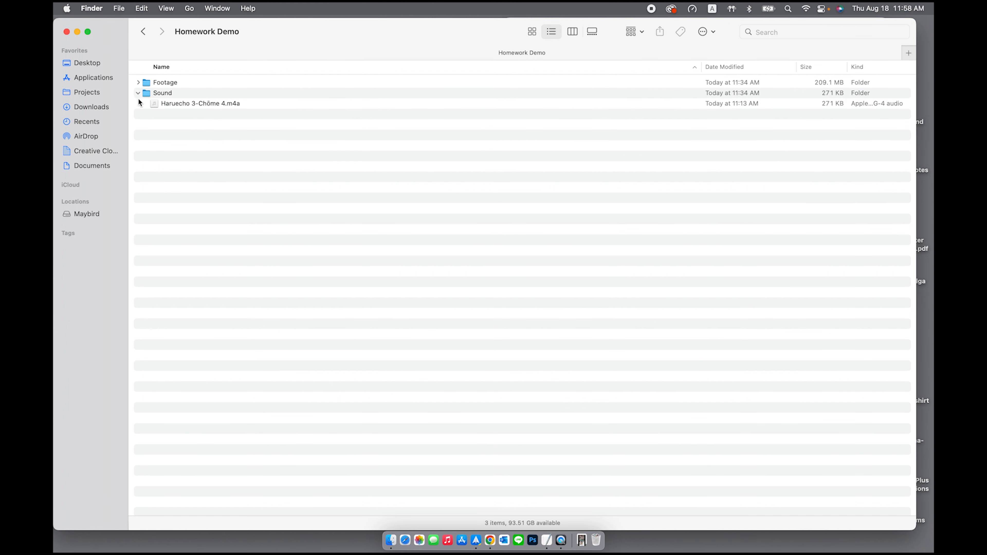
click(138, 82)
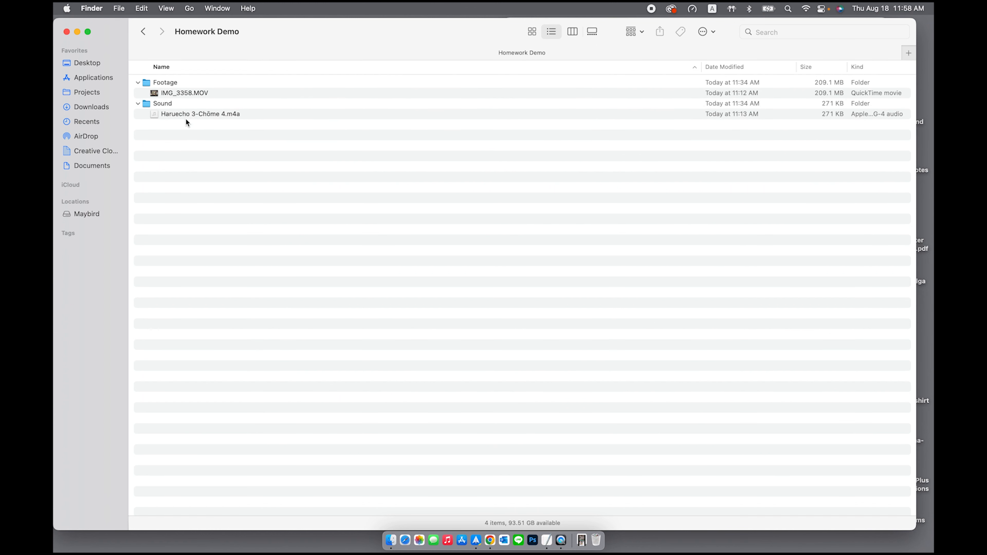
click(138, 103)
click(138, 82)
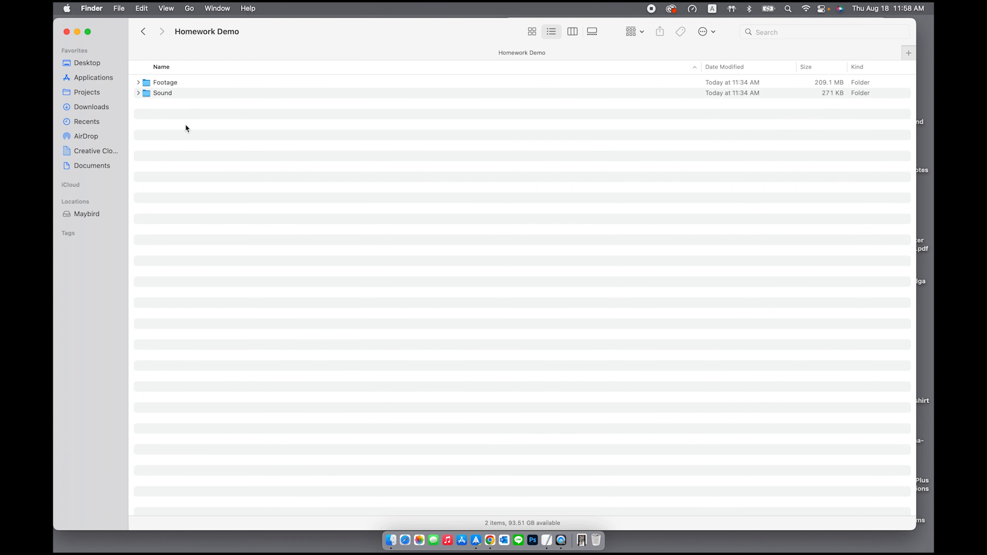
- Launch Premiere Pro and start a new project named "Hommework Demo"
key(super+space)
text(pre)
key(Return)
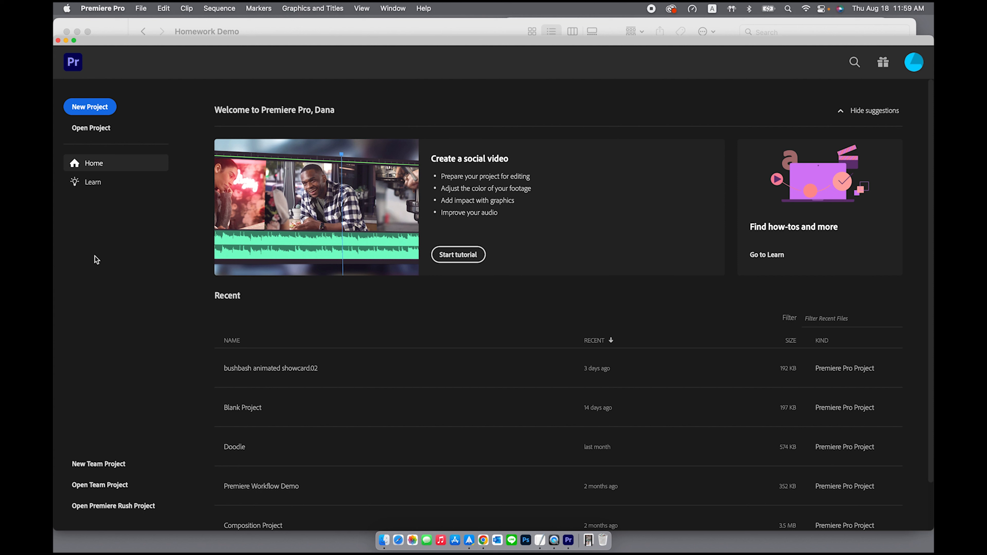
click(98, 112)
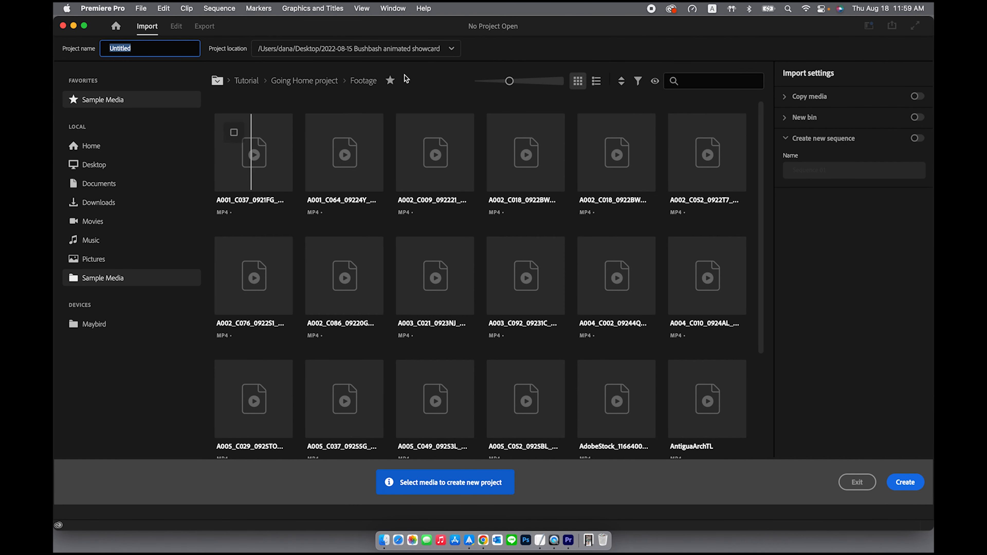
text(Hommework Demo)
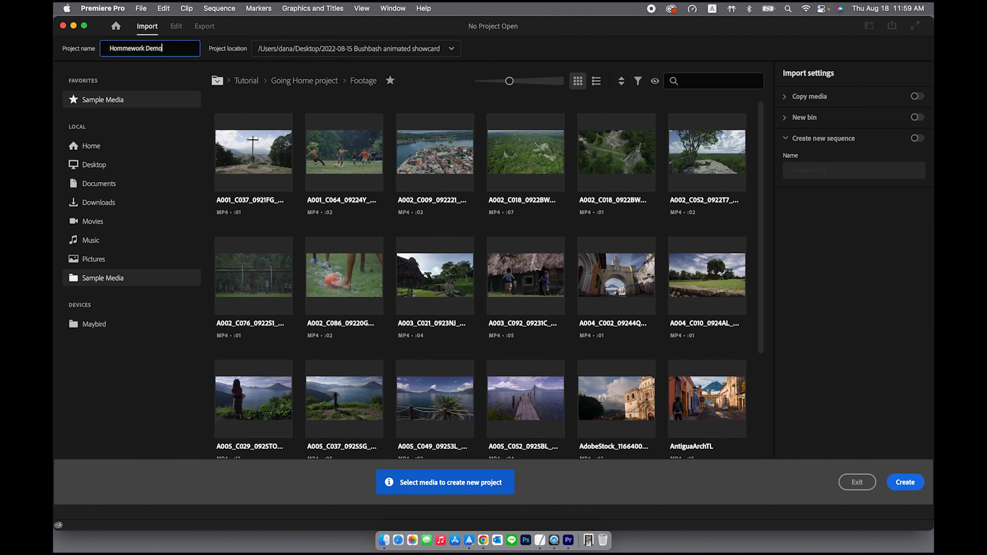
- Set the project location to the Homework Demo folder inside Aligning Sound and Video, and create the project
click(452, 50)
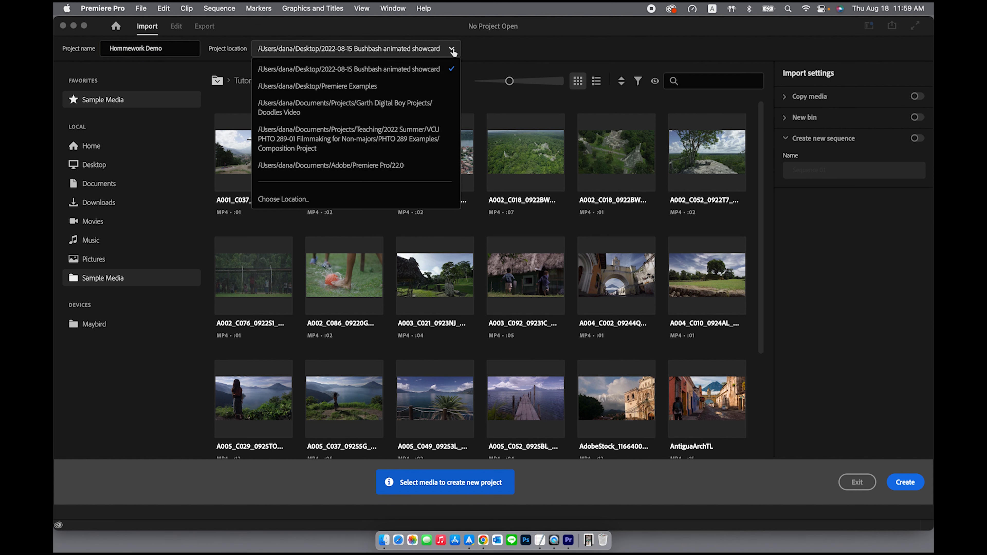
click(289, 200)
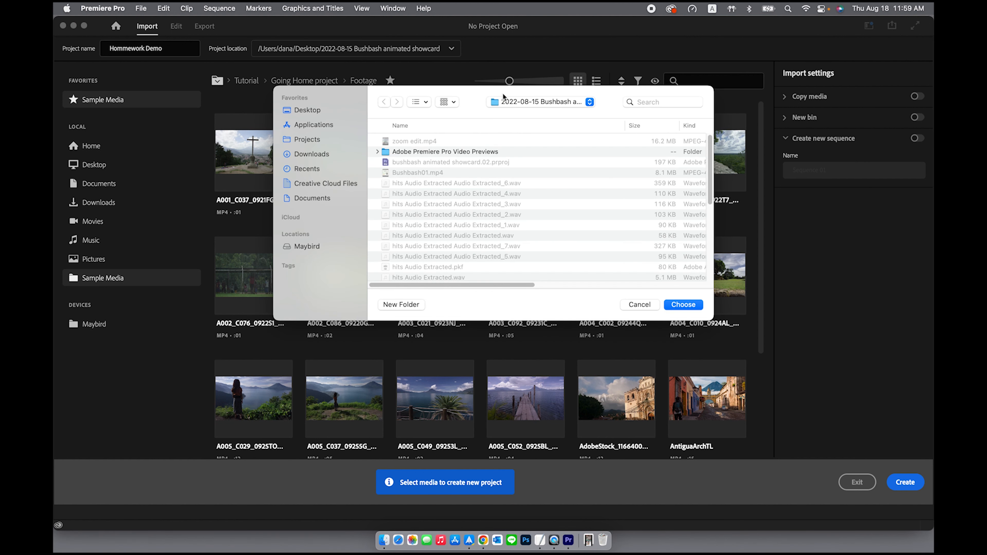
click(532, 102)
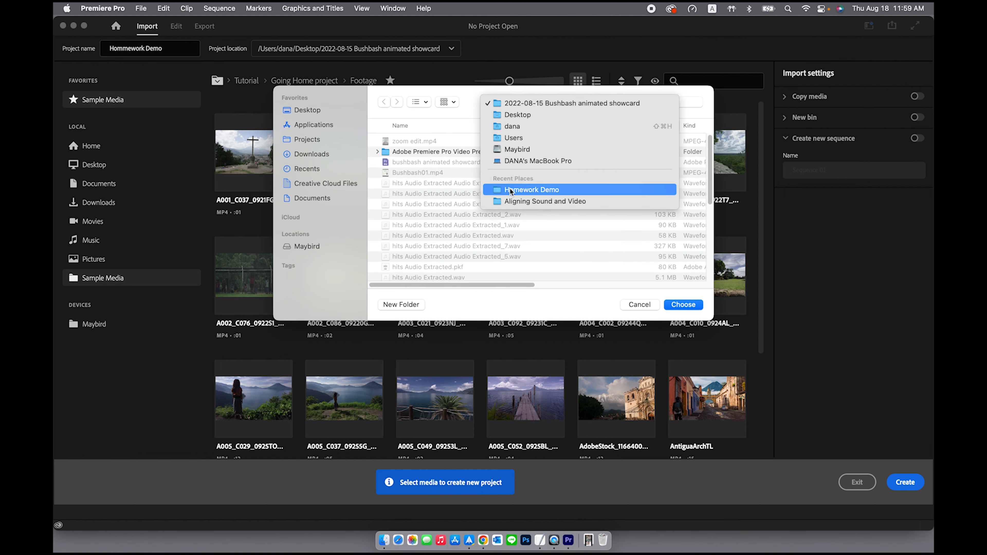
click(537, 190)
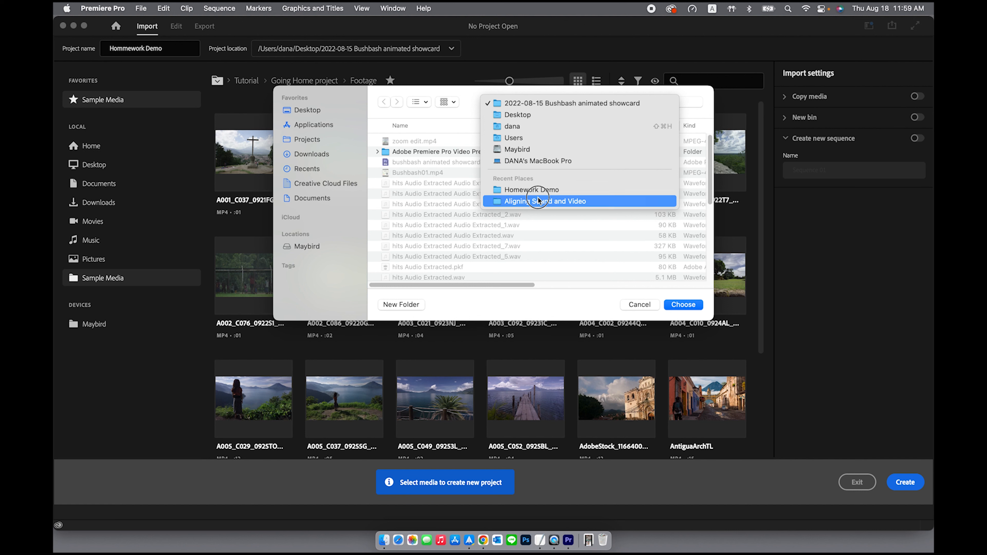
click(520, 203)
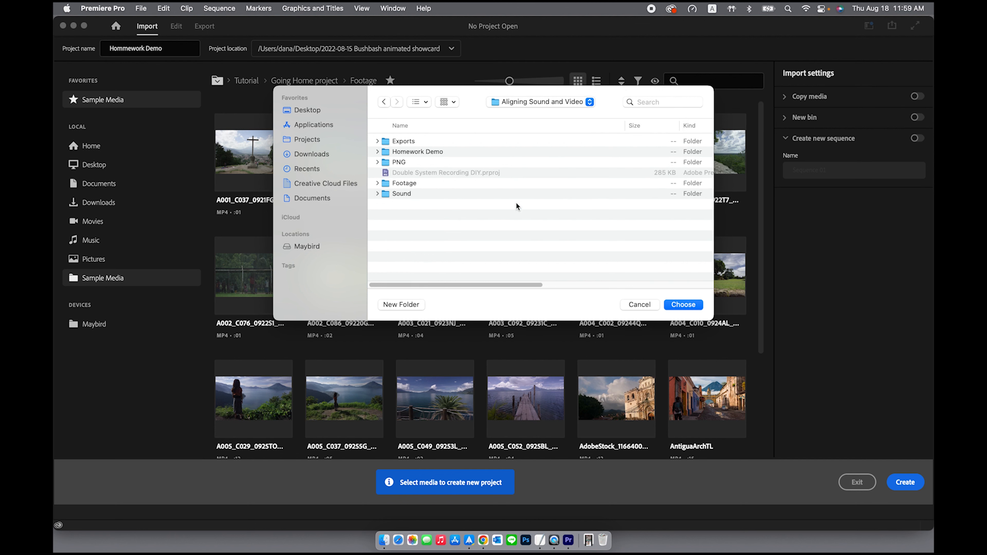
double_click(437, 151)
click(412, 152)
click(408, 143)
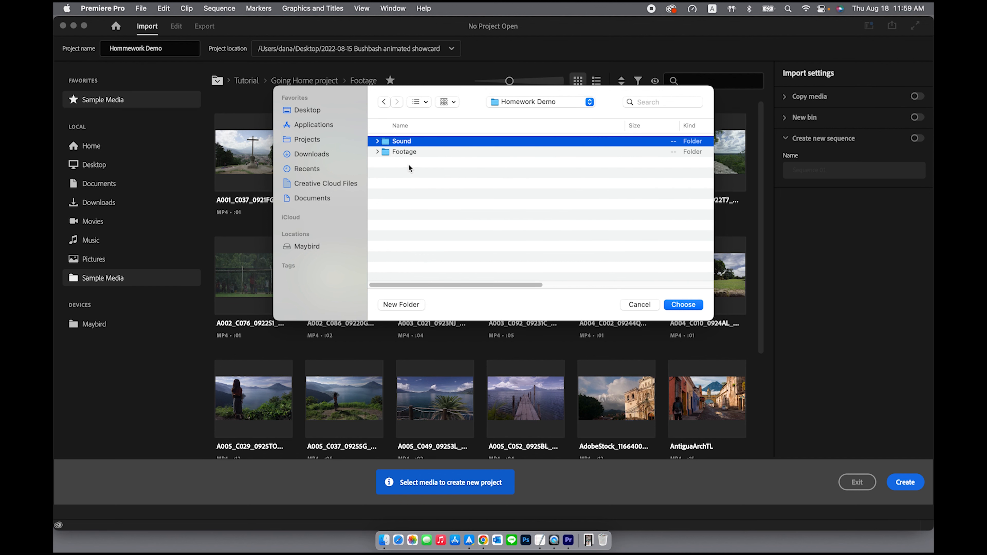
click(411, 169)
click(683, 304)
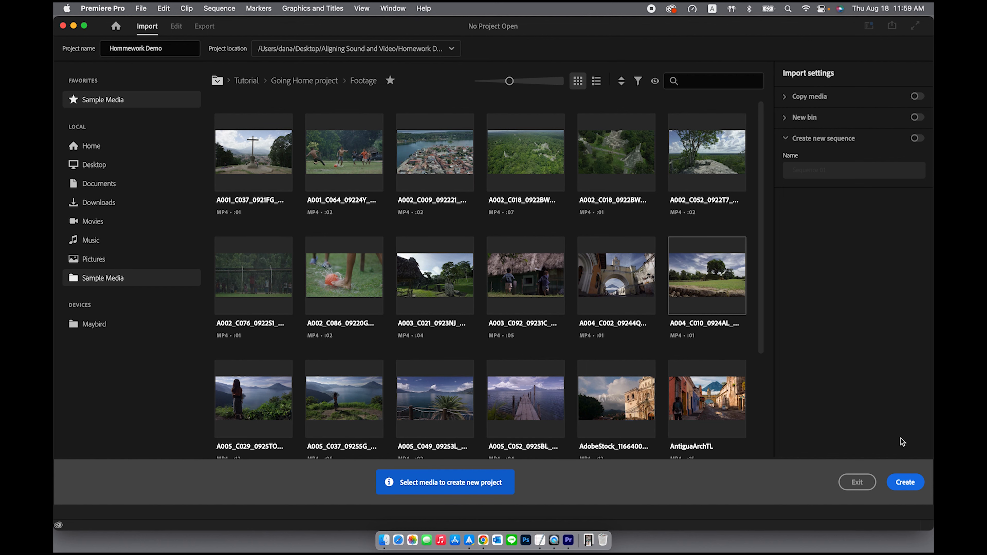
click(905, 484)
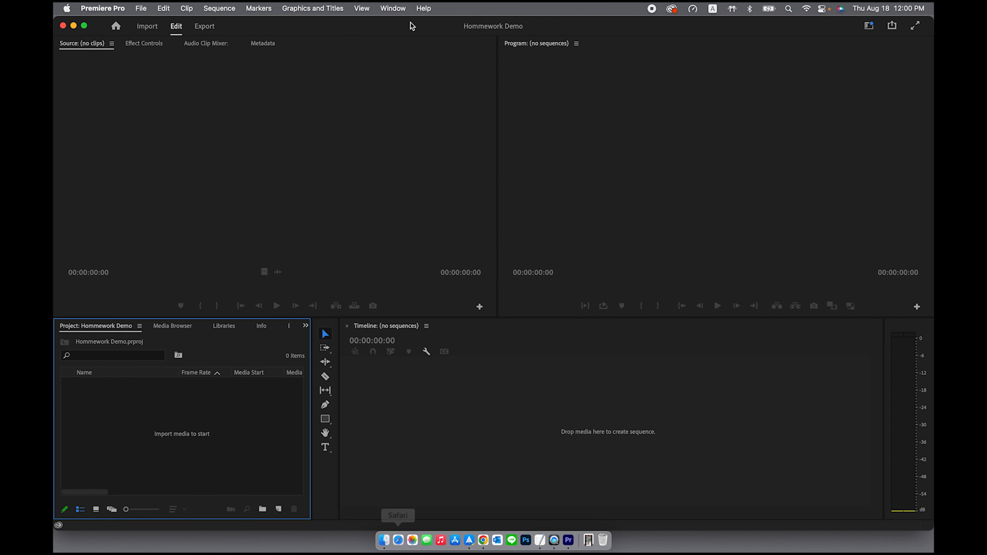
- Import IMG_3358.MOV and the m4a sound recording from the Homework Demo folder in Finder into the Premiere Pro project
key(super+Tab)
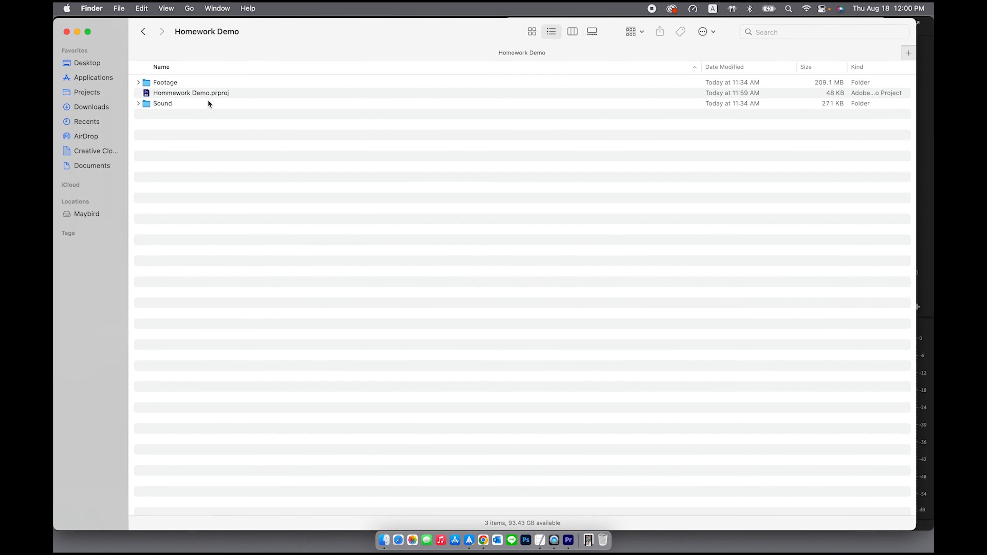
drag(302, 32, 536, 31)
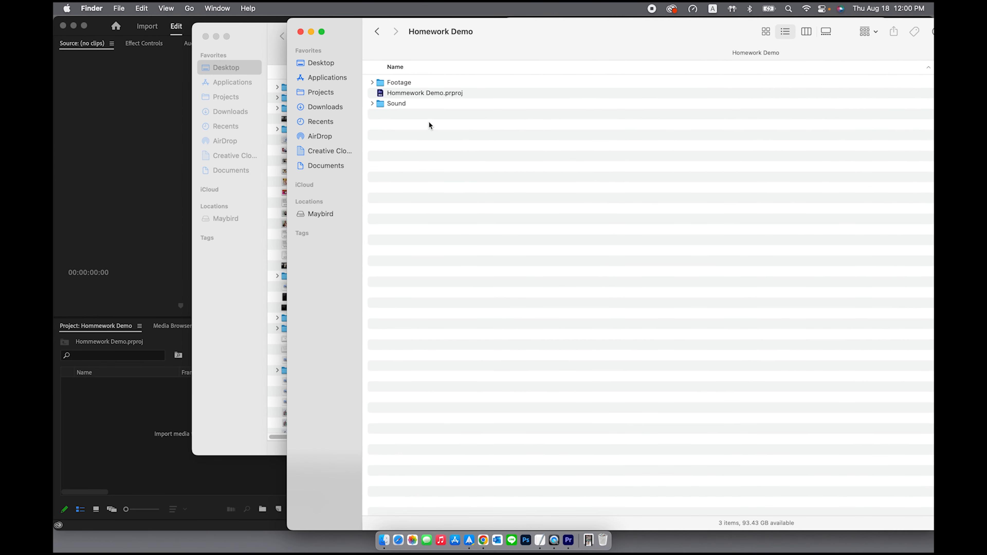
click(382, 82)
super+click(382, 104)
drag(382, 104, 116, 439)
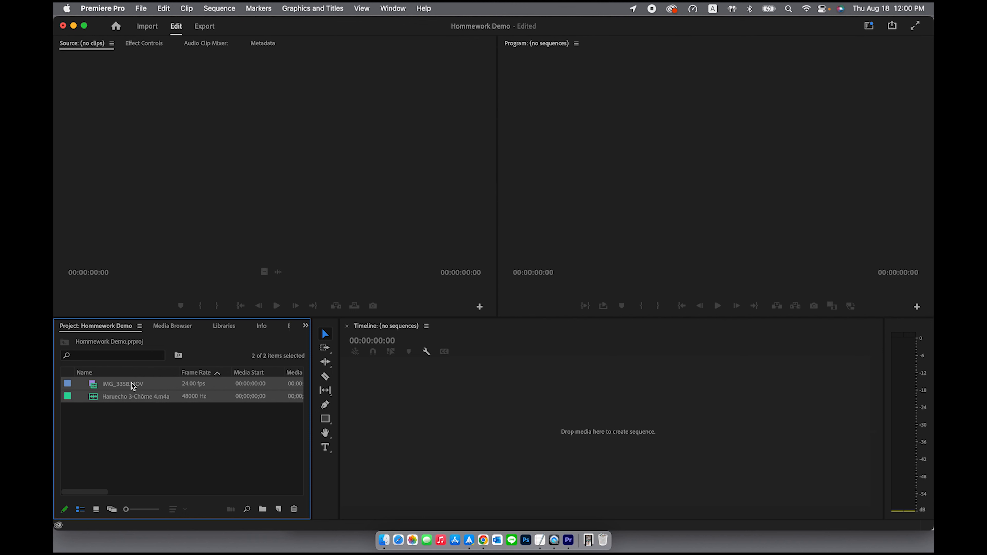
click(119, 430)
- Create a sequence from IMG_3358.MOV and rename it "Homework Demo.01"
drag(92, 385, 493, 407)
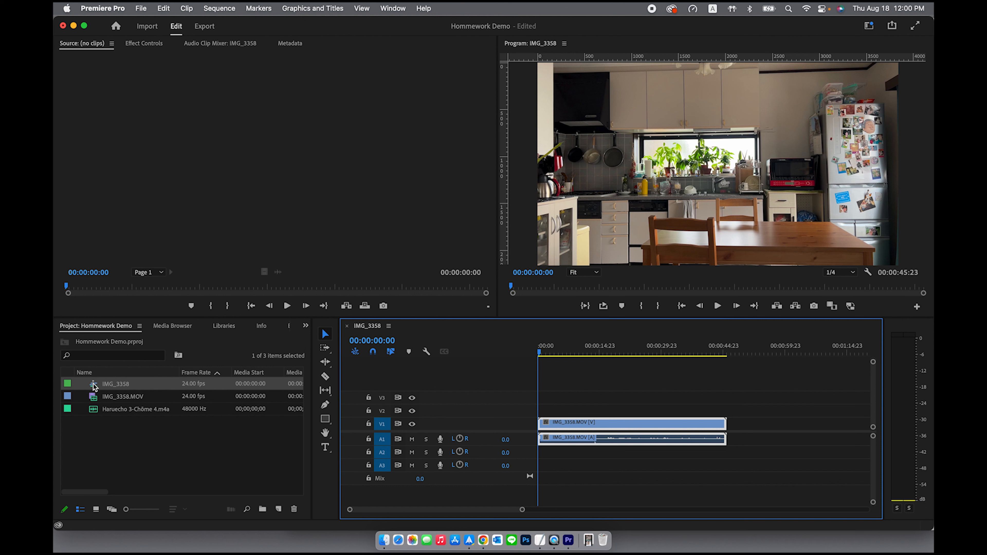
click(120, 384)
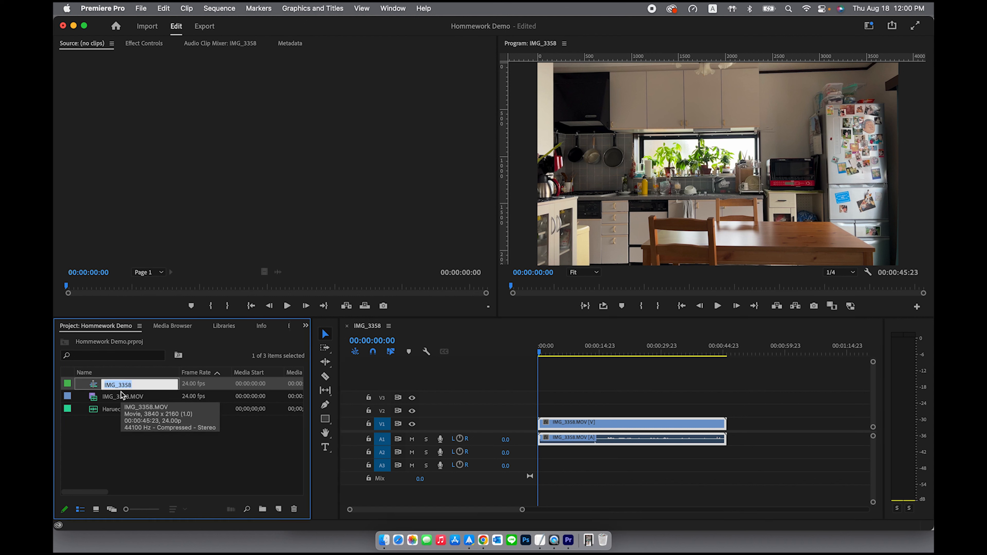
text(Homework Demo.01)
click(121, 447)
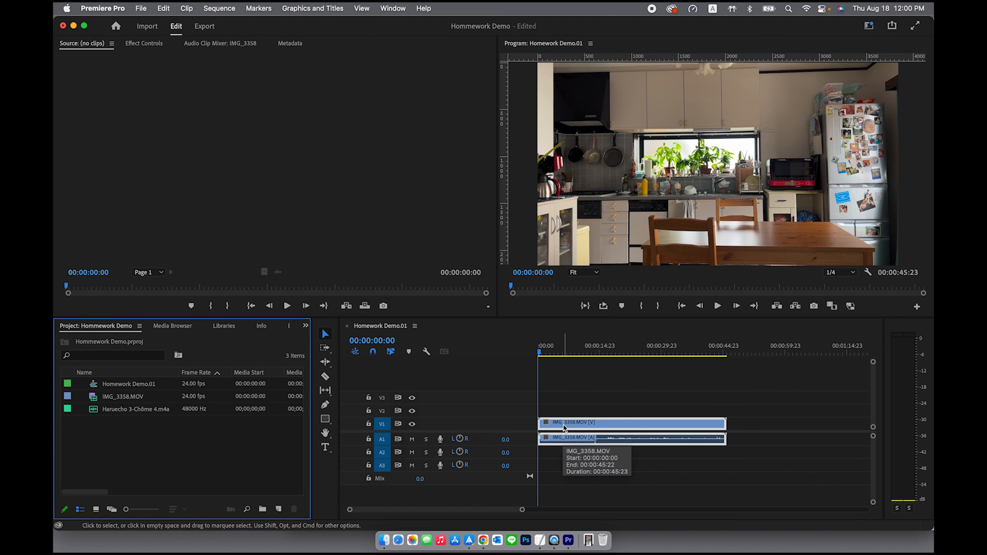
- Duplicate the IMG_3358.MOV clip further along V1 and A1, leaving a gap after the original, and move the playhead to 00:01:07:06
mouse_move(584, 348)
mouse_down()
mouse_move(628, 348)
mouse_move(590, 351)
mouse_up()
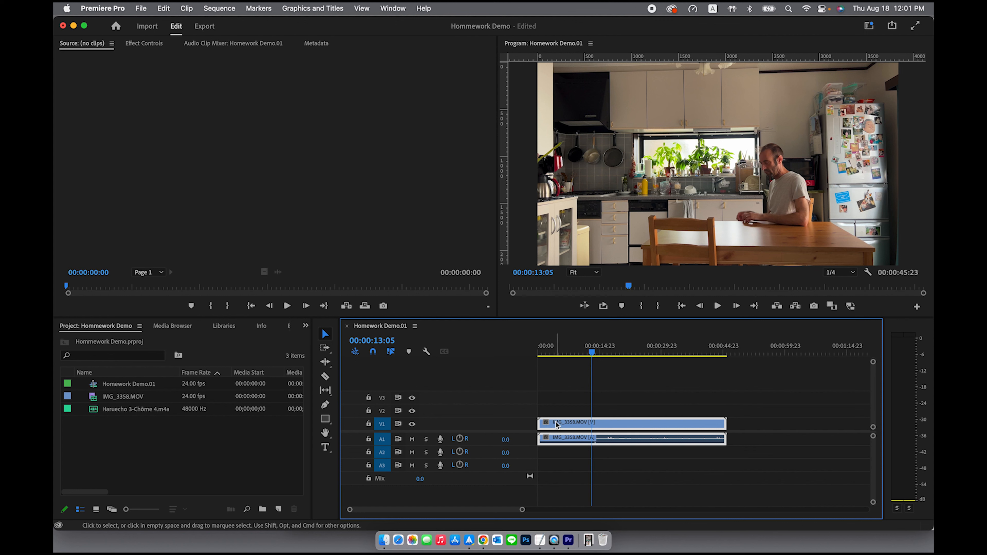
drag(602, 420, 764, 424)
drag(721, 352, 815, 352)
scroll(641, 400, right, 5)
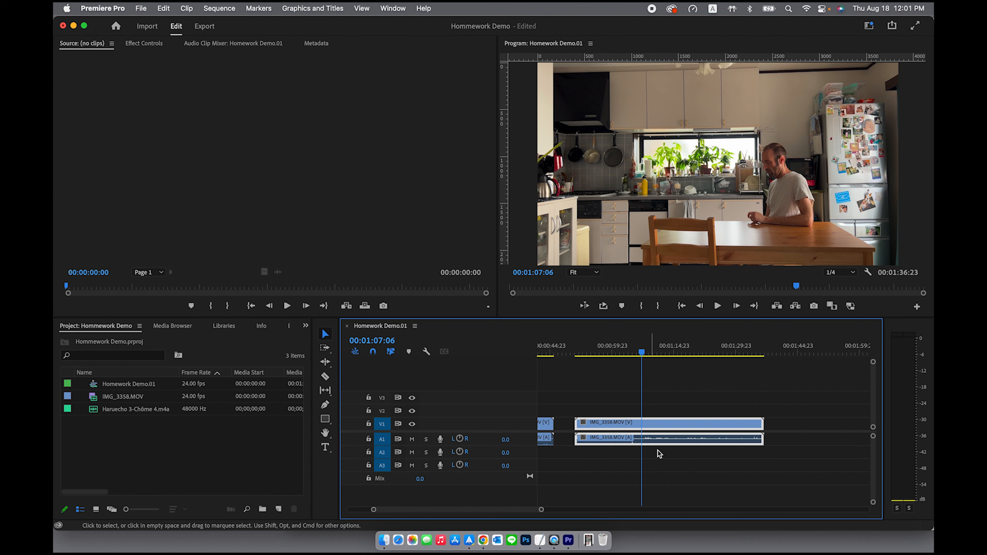
- Increase the height of the audio tracks to show waveforms and enlarge the audio area of the timeline
key(alt+equal)
key(alt+equal)
key(alt+equal)
key(alt+equal)
key(alt+equal)
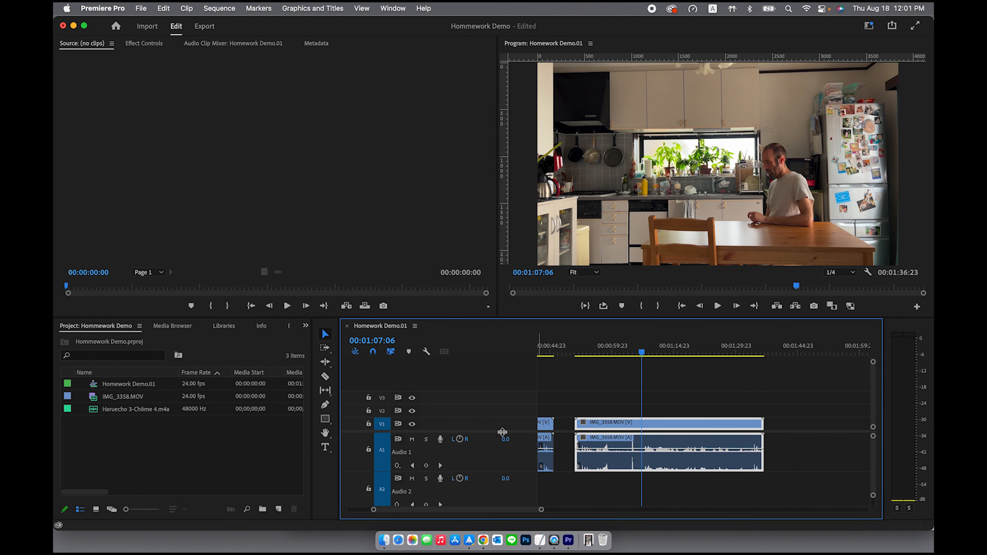
drag(501, 431, 504, 398)
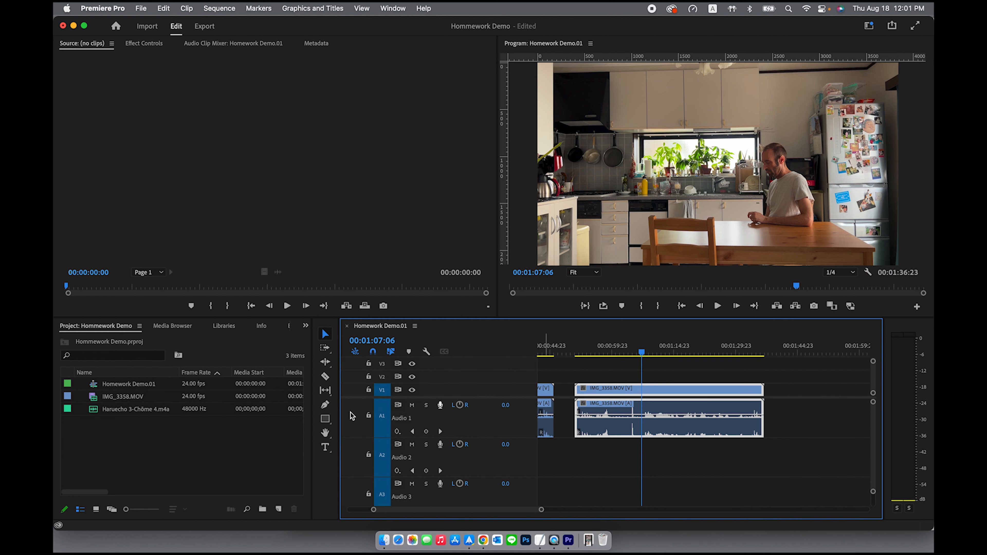
- Place the m4a sound recording on track A2 beneath the duplicated clip, and move the playhead to 00:01:05:05 near the camera audio's spike
click(95, 410)
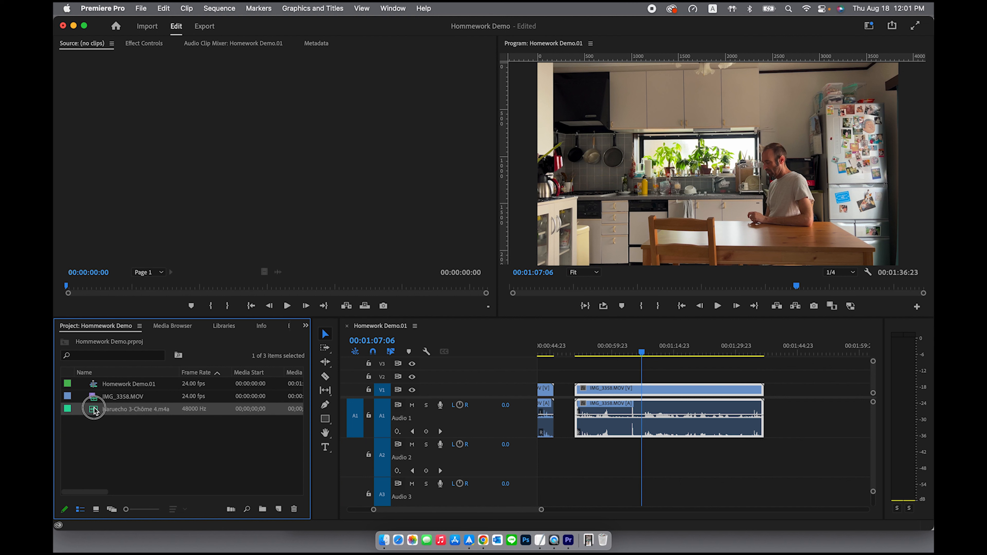
drag(95, 410, 604, 459)
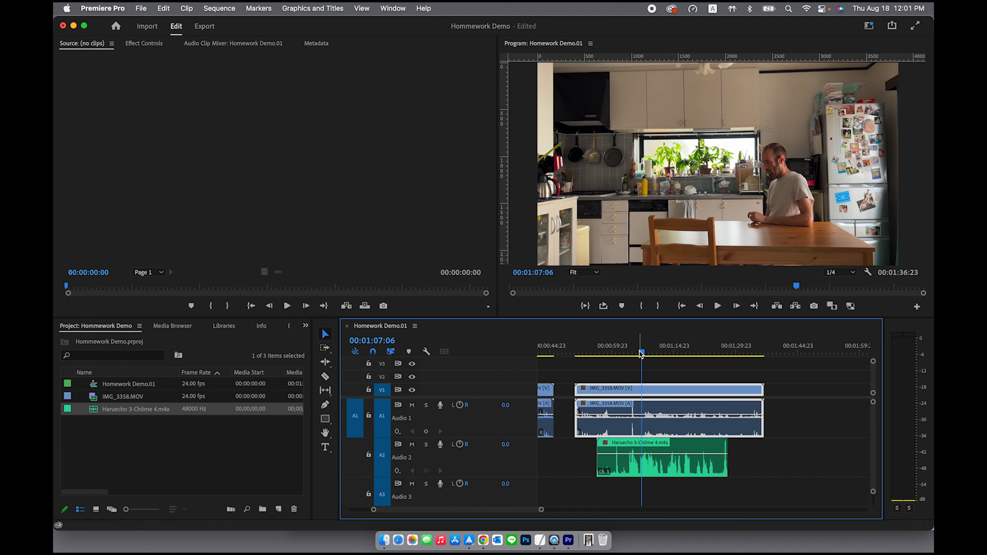
drag(640, 354, 633, 354)
key(=)
key(=)
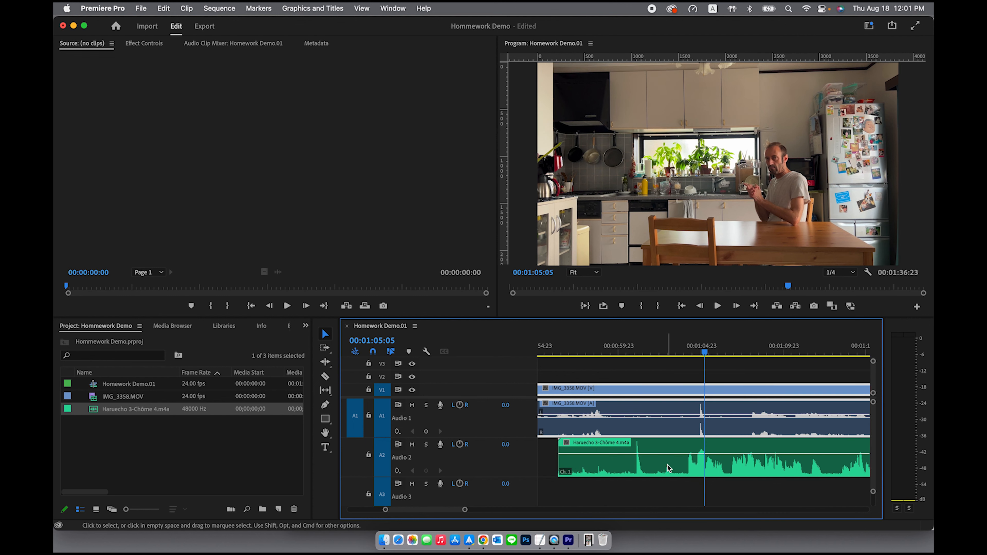
key(=)
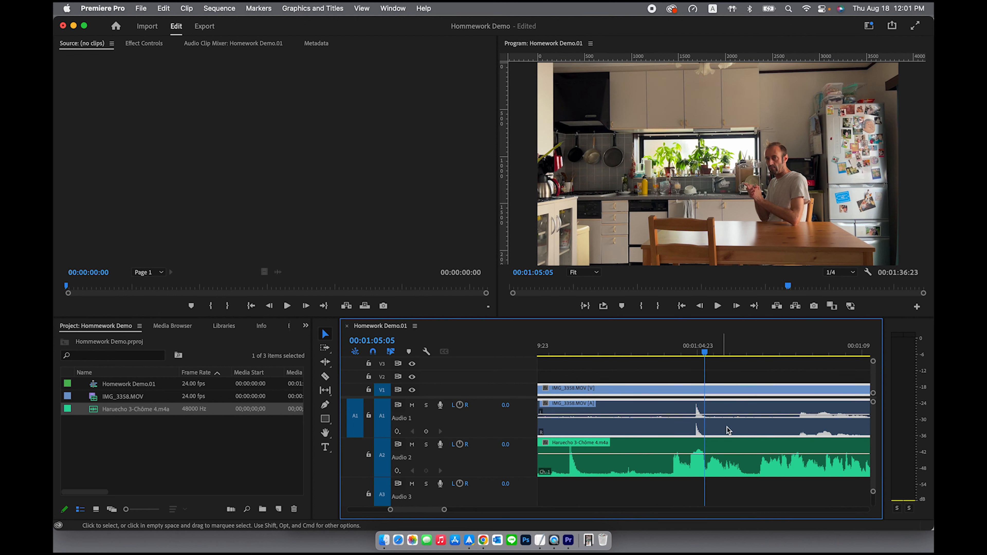
- Move the playhead to the camera audio's clap at 00:01:04:23 and shift the A2 recording until its spike lines up
drag(699, 353, 696, 354)
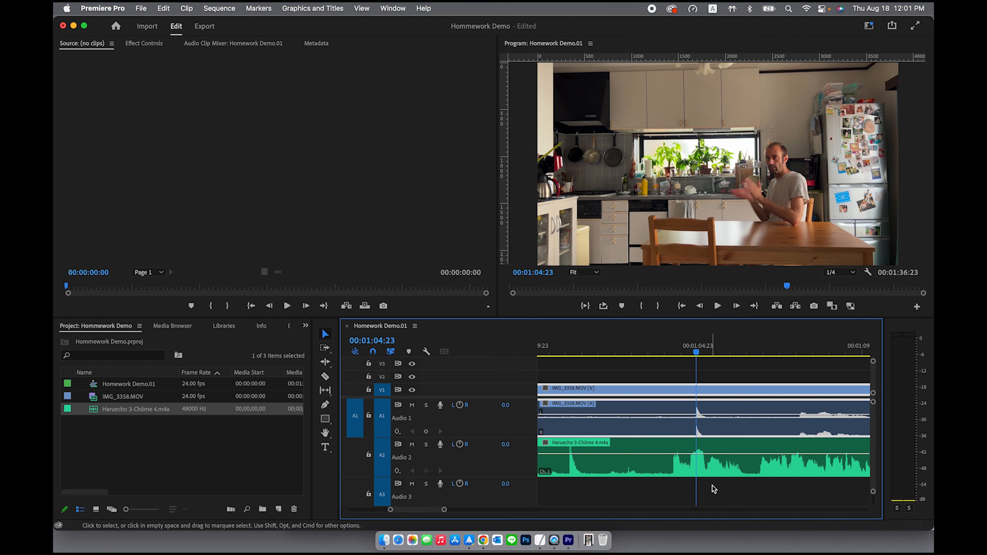
drag(604, 448, 721, 449)
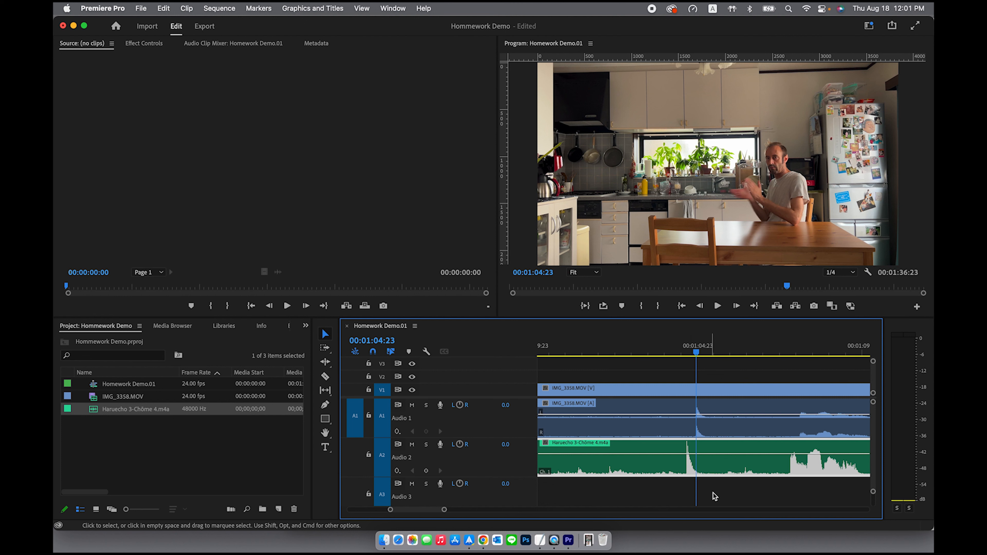
key(=)
key(=)
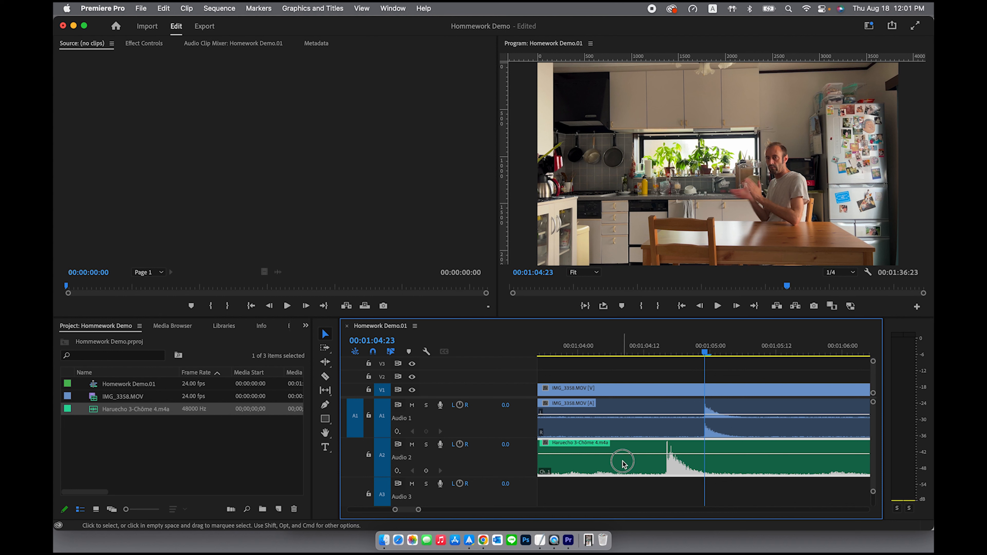
drag(623, 464, 663, 469)
key(=)
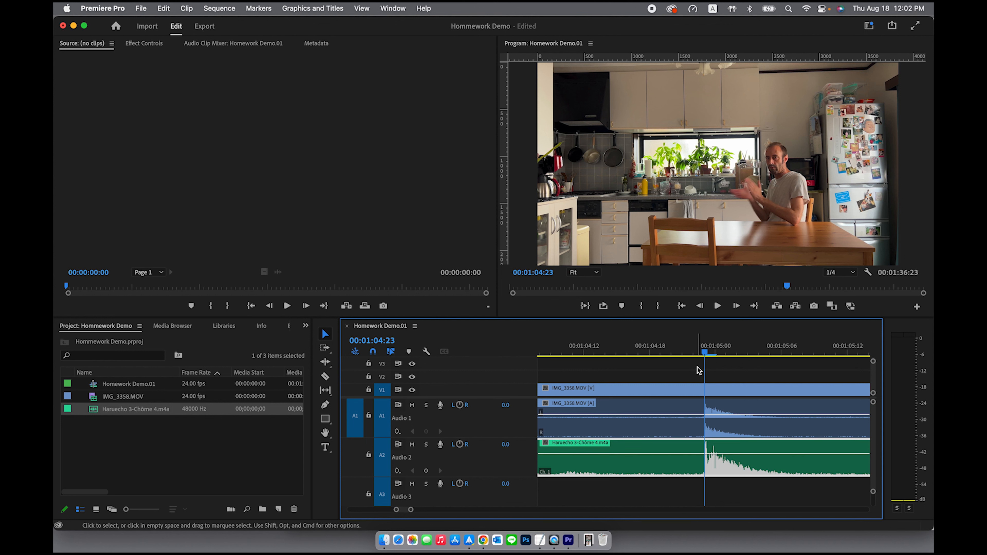
- Shift the recording on A2 earlier so its clap spike is out of sync with the duplicated clip's audio
key(minus)
key(minus)
key(minus)
key(minus)
key(minus)
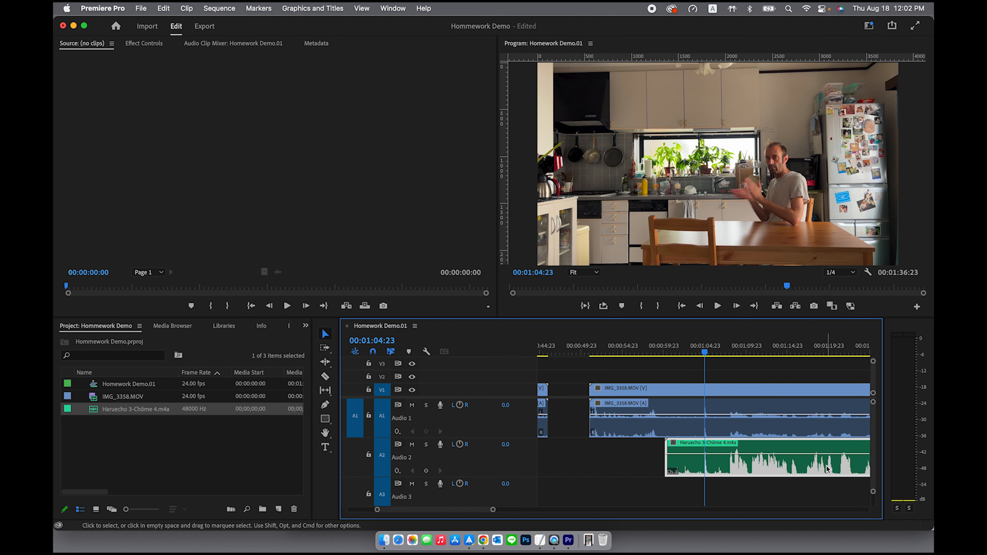
drag(826, 469, 786, 468)
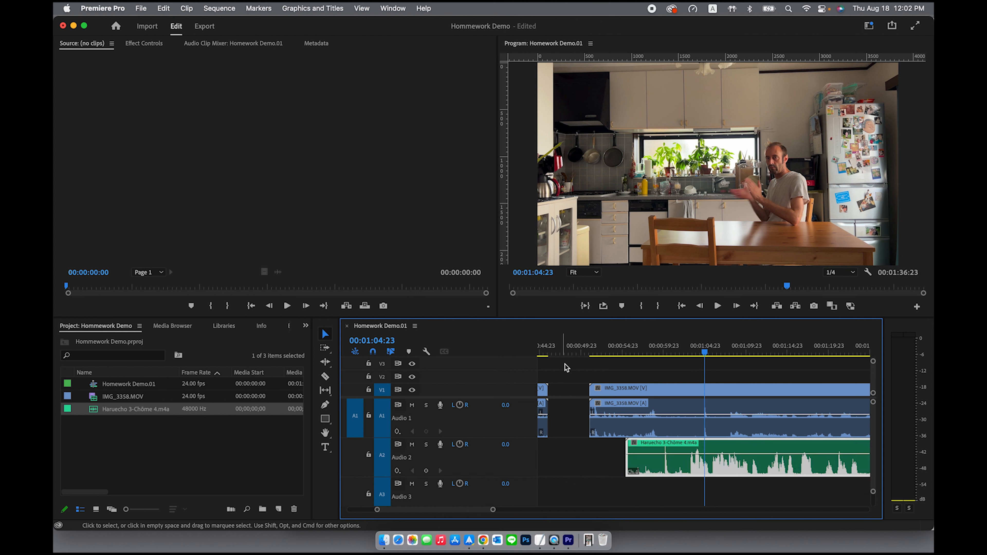
- Synchronize the duplicated IMG_3358.MOV clip and the A2 recording by audio, using track channel 1
click(631, 368)
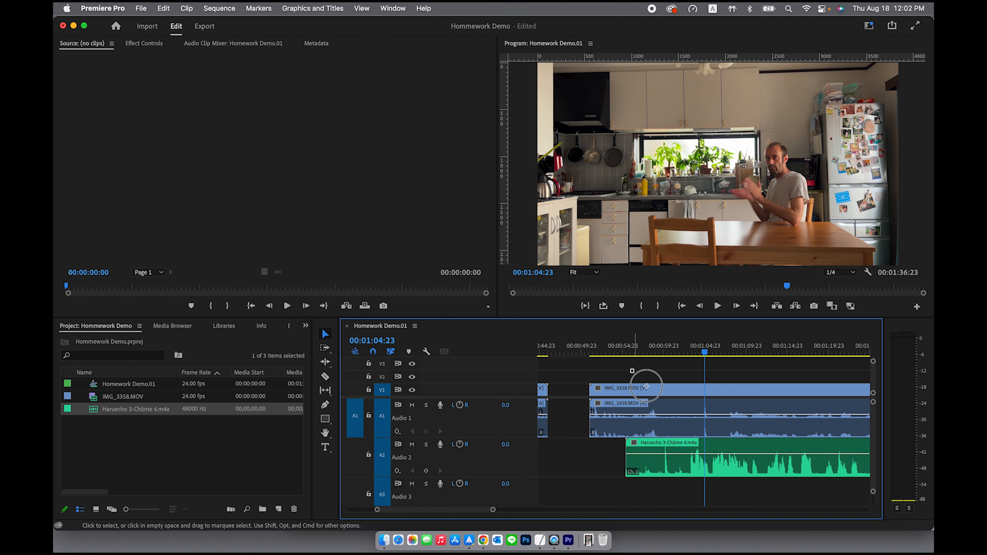
drag(645, 387, 814, 481)
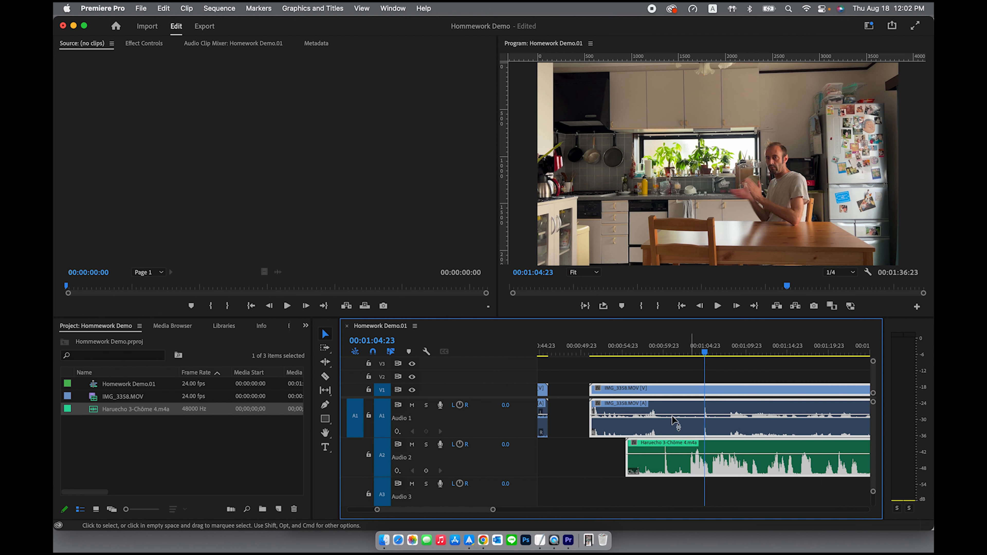
key(minus)
right_click(721, 392)
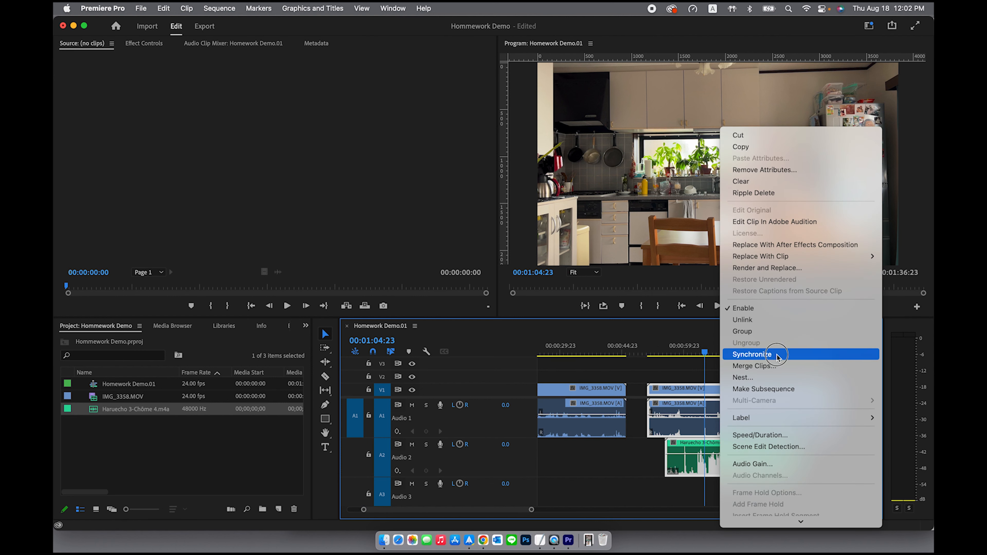
click(775, 355)
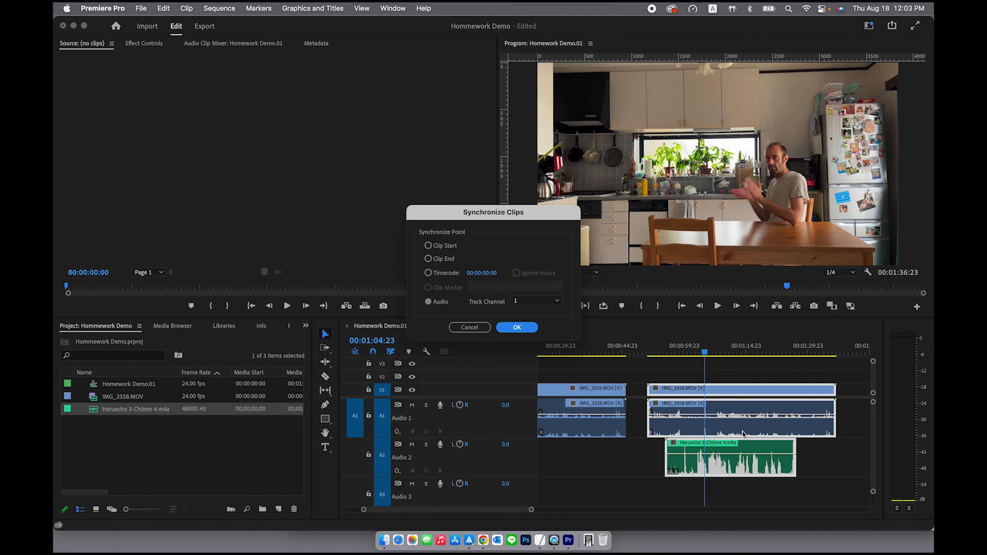
click(516, 330)
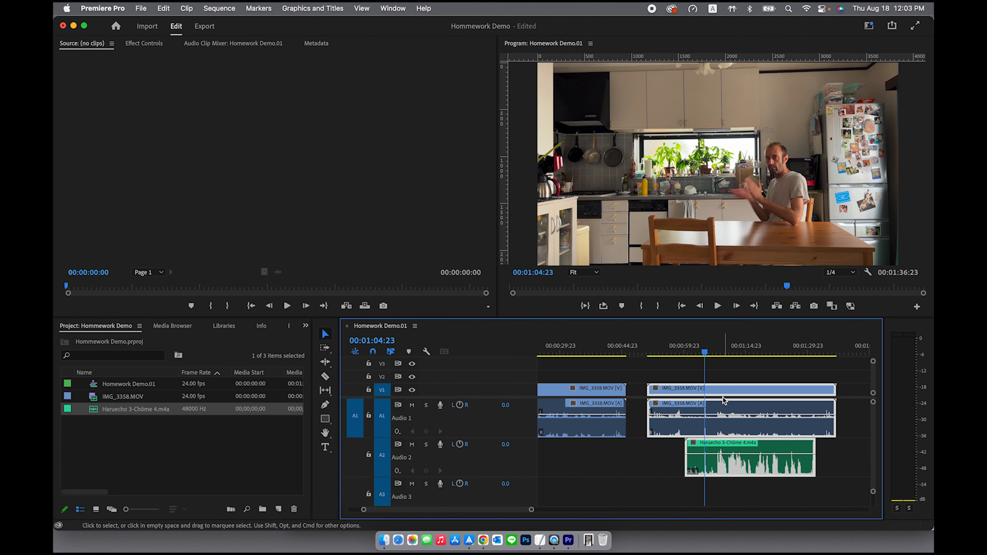
key(=)
key(=)
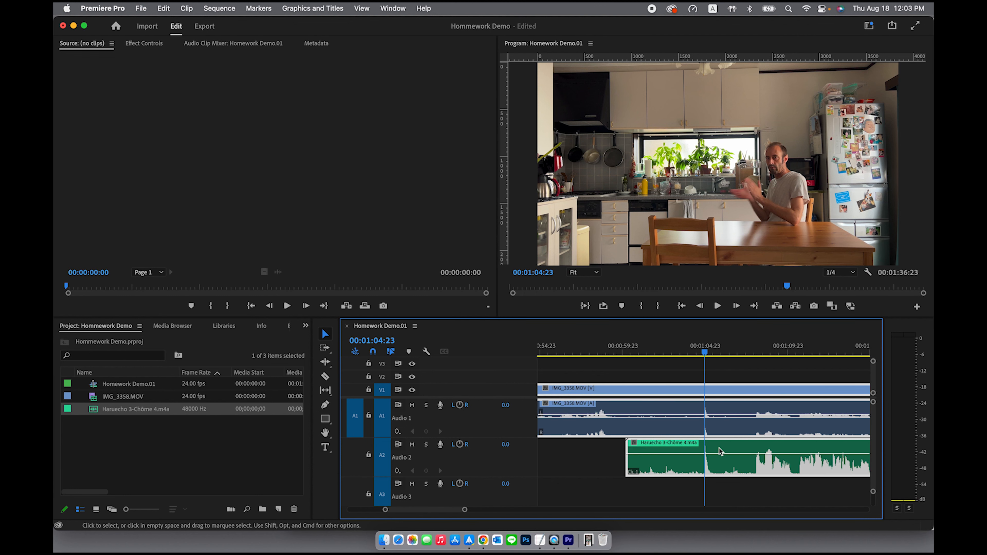
key(minus)
key(minus)
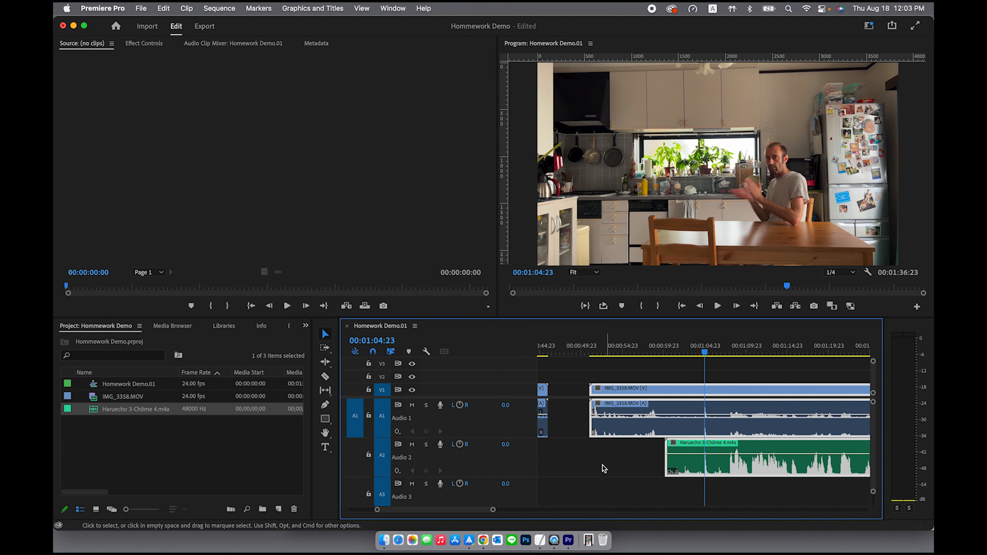
- Trim the start and end of the duplicated IMG_3358.MOV clip to match the recording on A2
click(616, 461)
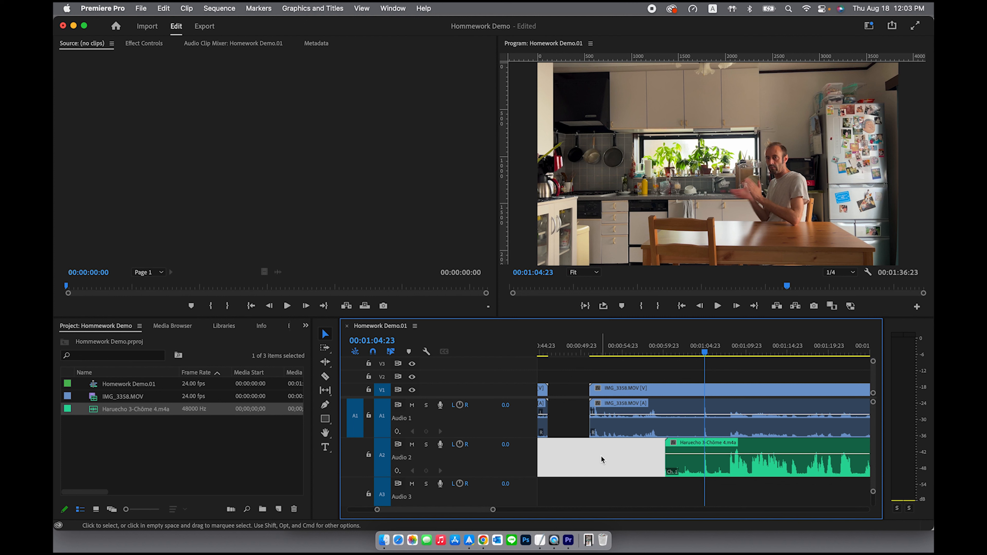
click(622, 493)
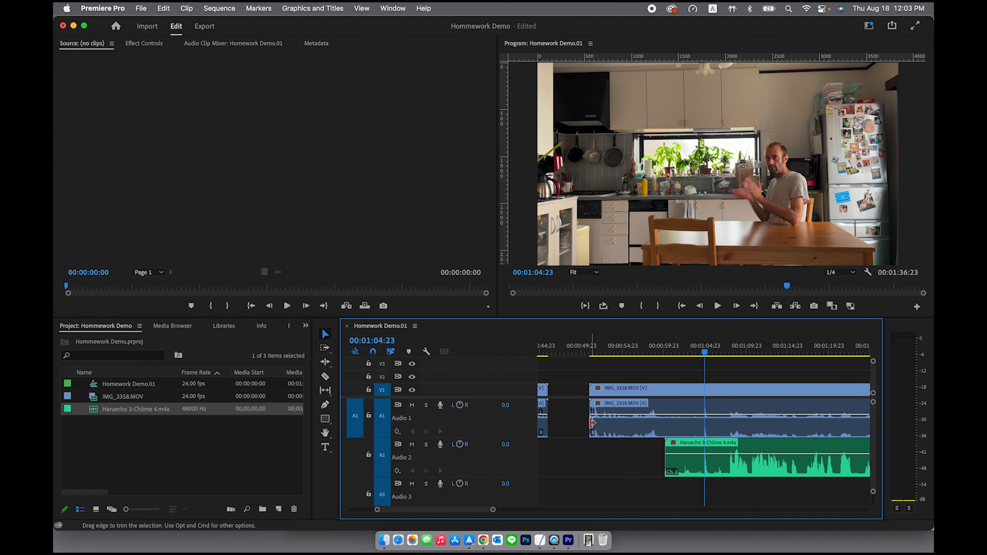
drag(592, 422, 662, 430)
scroll(612, 451, down, 5)
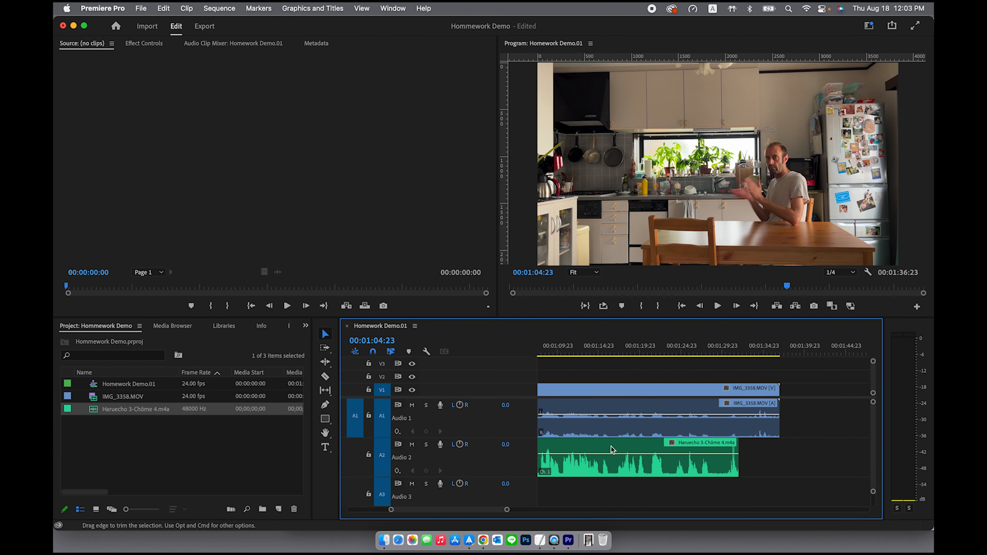
drag(768, 425, 738, 426)
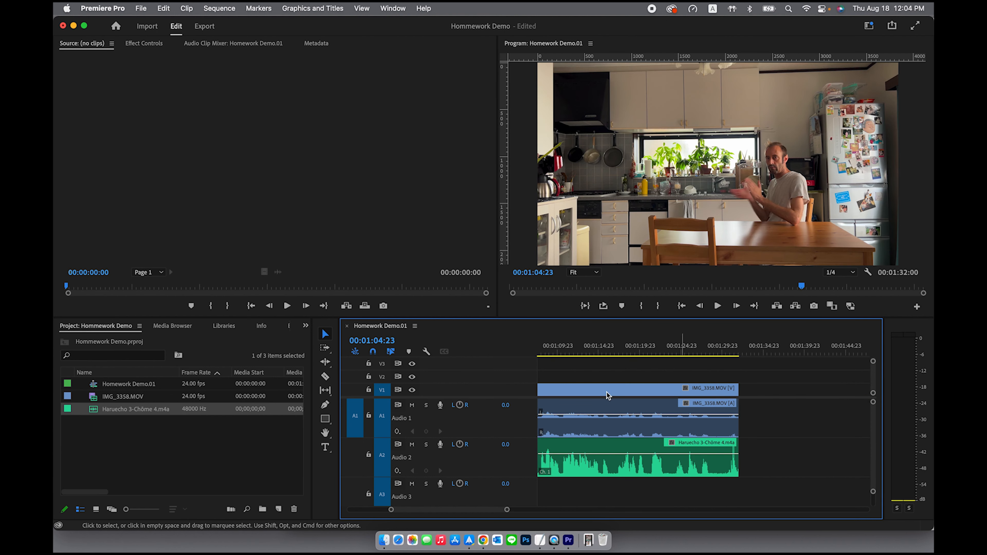
- Move the trimmed clip and its synchronized recording together further along the timeline, ending at 00:01:46:15
click(763, 463)
drag(763, 464, 747, 399)
click(794, 422)
drag(639, 465, 761, 467)
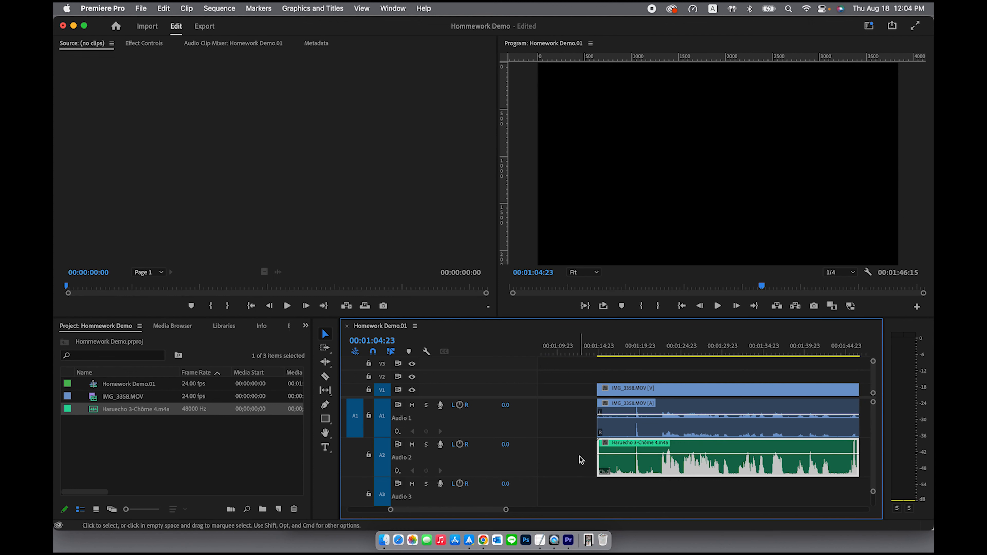
key(minus)
key(minus)
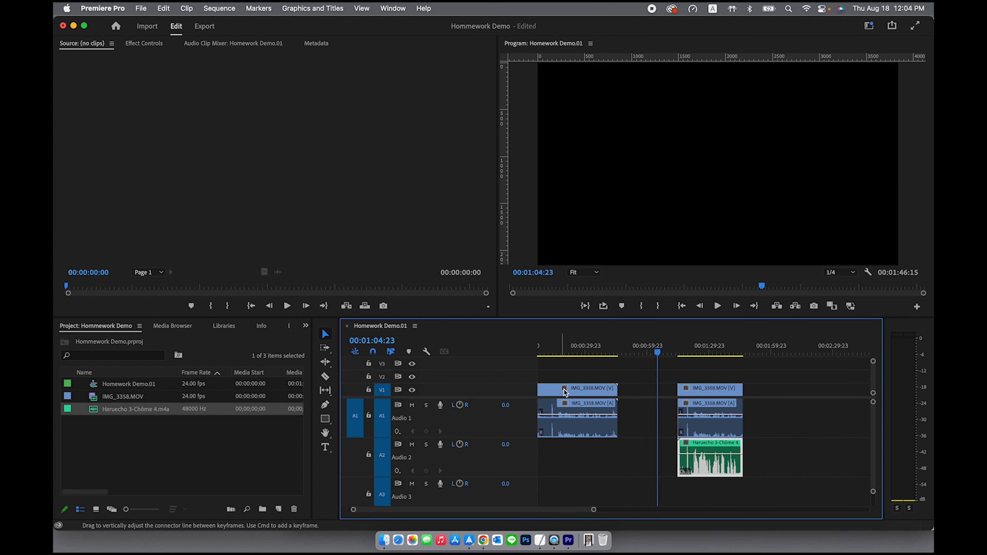
- Move the synchronized clip and recording together closer to the original clip, leaving a small gap and ending at 00:01:28:20
click(564, 392)
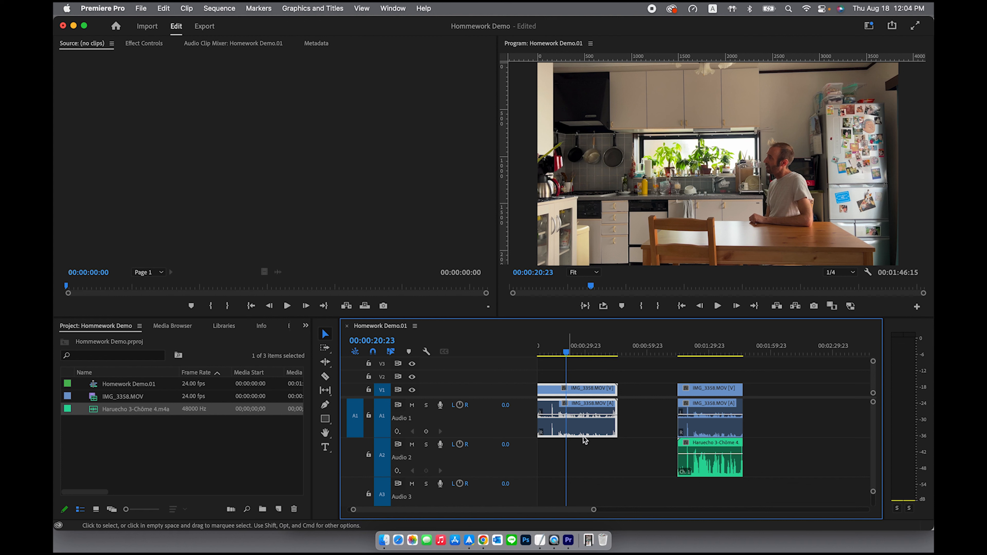
click(717, 352)
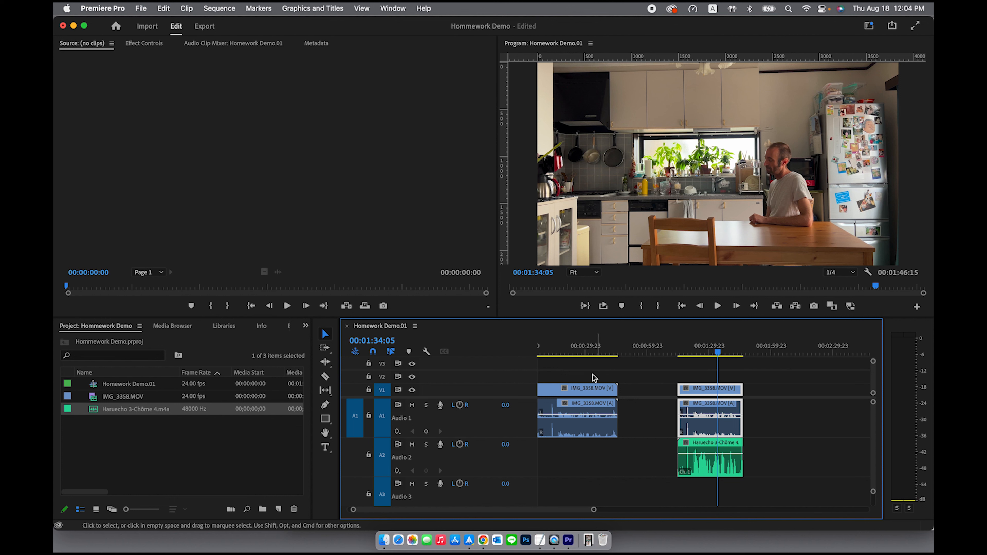
drag(668, 371, 711, 457)
drag(711, 457, 714, 457)
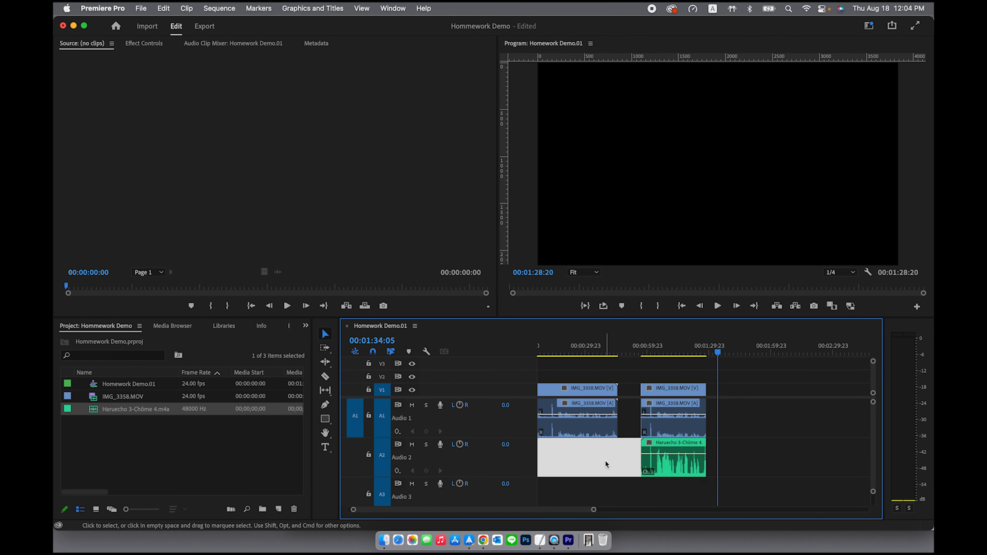
click(605, 461)
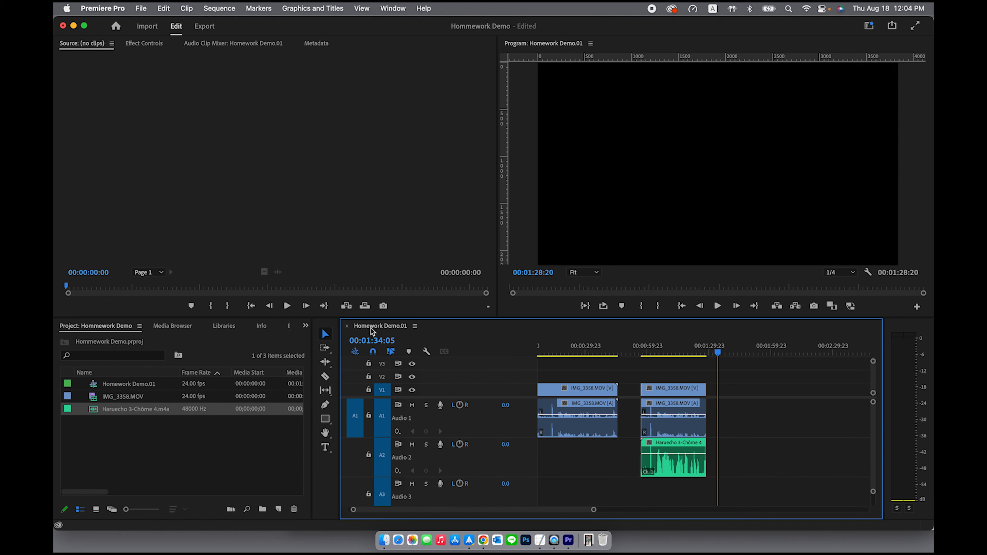
- Duplicate the Homework Demo.01 sequence in the project and rename the copy "Homework Demo.02"
right_click(93, 383)
click(128, 445)
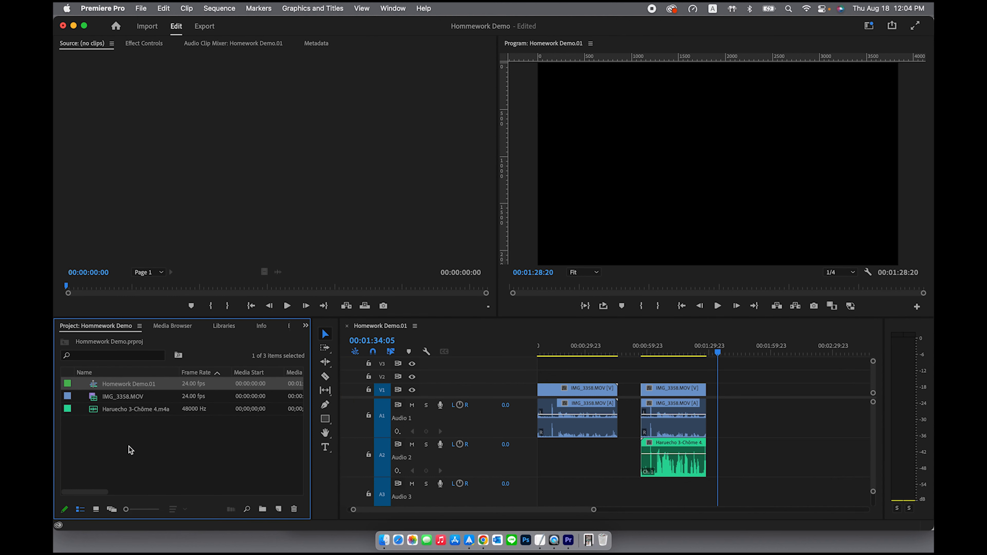
click(158, 394)
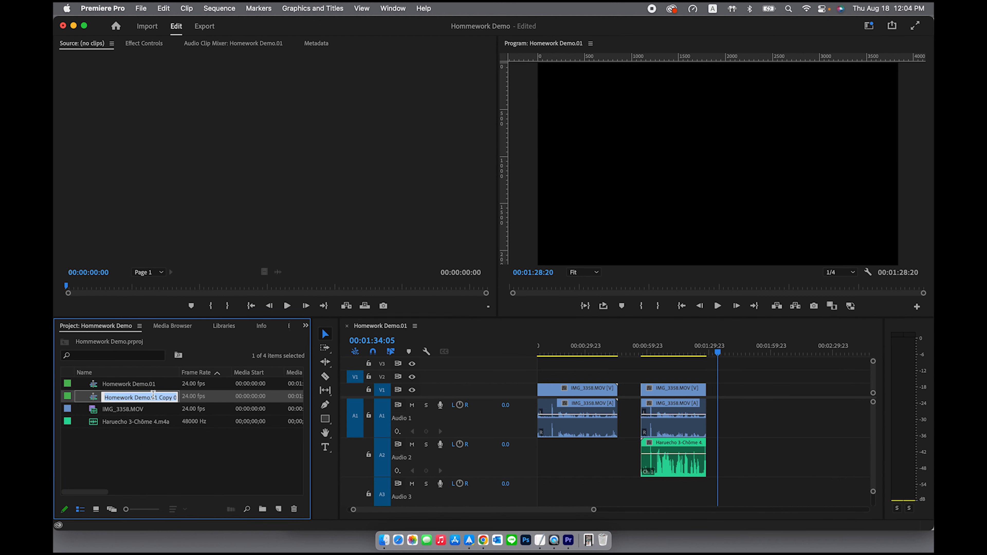
text(Homework Demo.02)
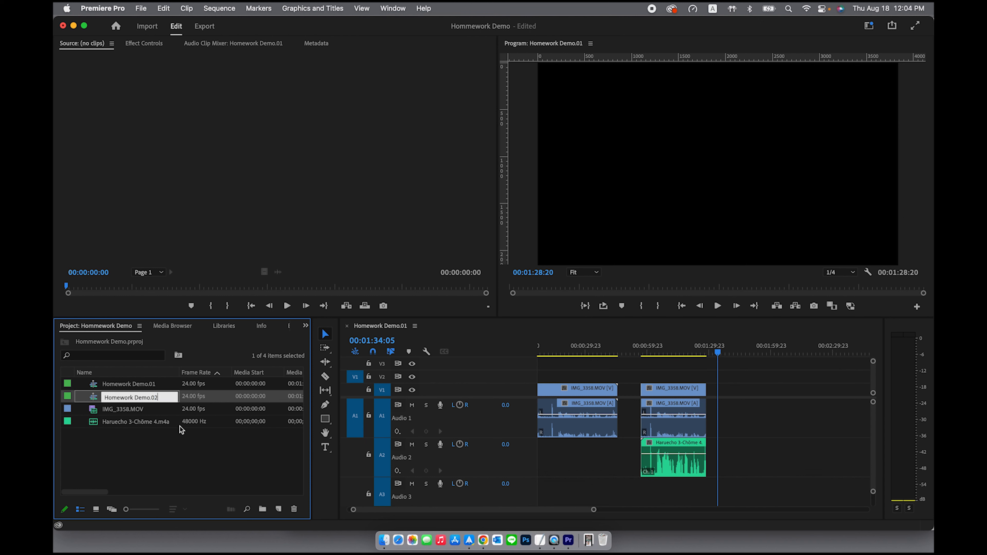
click(174, 461)
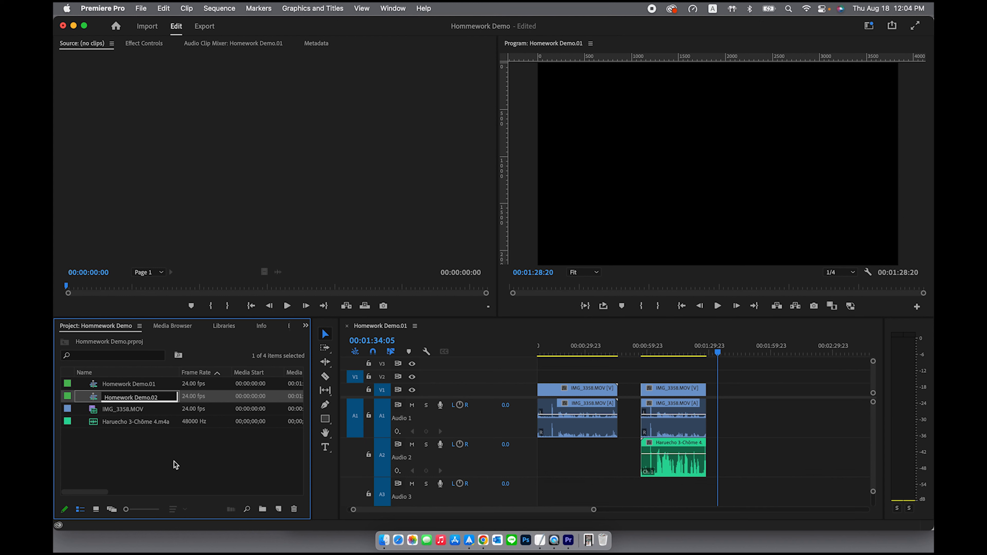
- Open the Homework Demo.02 sequence and move the playhead to 00:01:10:01 over the second IMG_3358.MOV clip
double_click(93, 398)
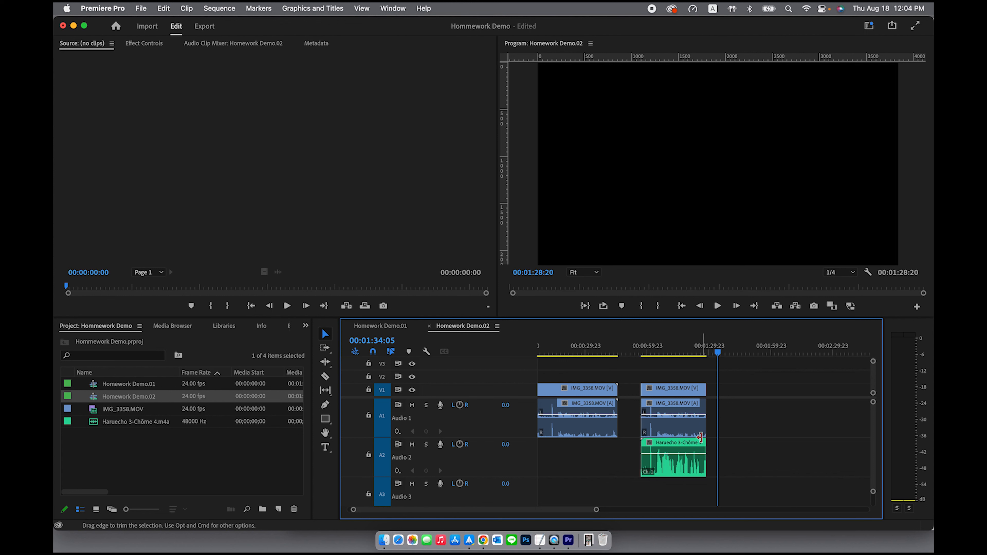
click(582, 348)
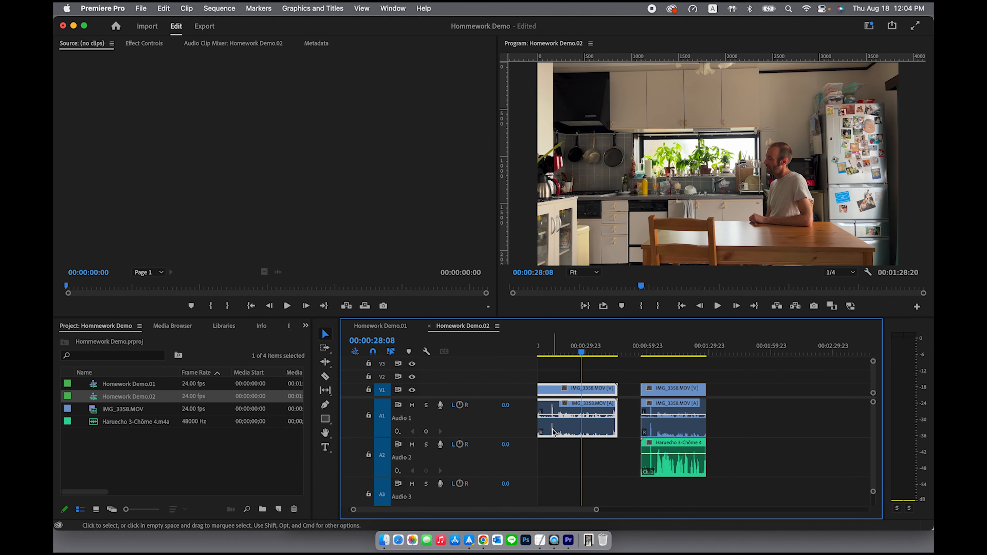
drag(581, 351, 555, 353)
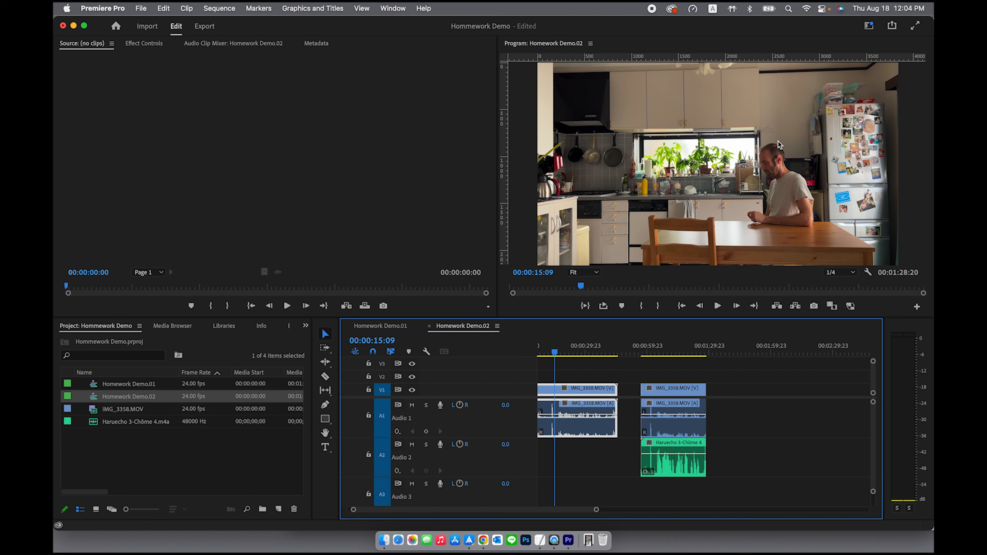
click(689, 389)
click(667, 346)
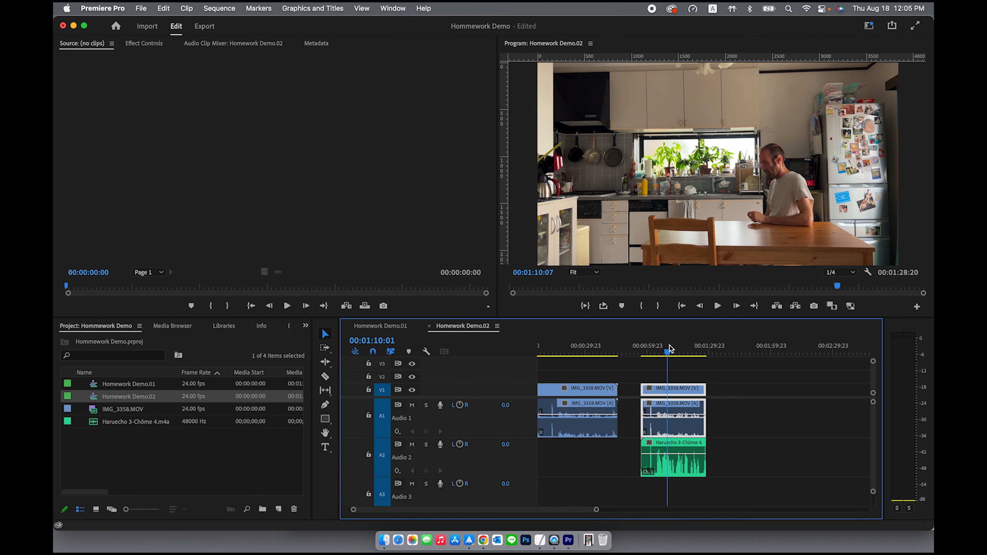
- Unlink the second IMG_3358.MOV clip's video and audio, and delete its camera audio from A1
click(689, 468)
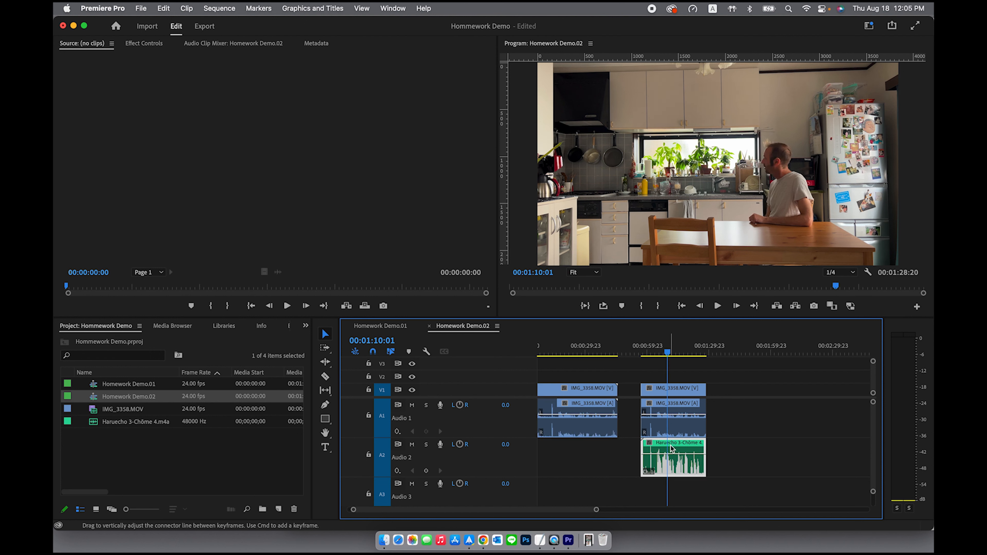
click(677, 432)
right_click(677, 432)
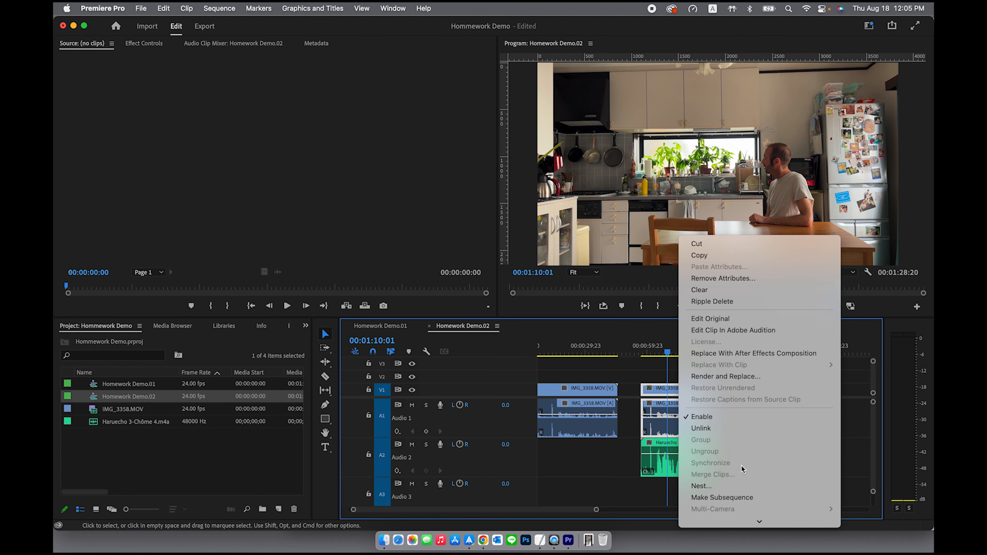
click(741, 432)
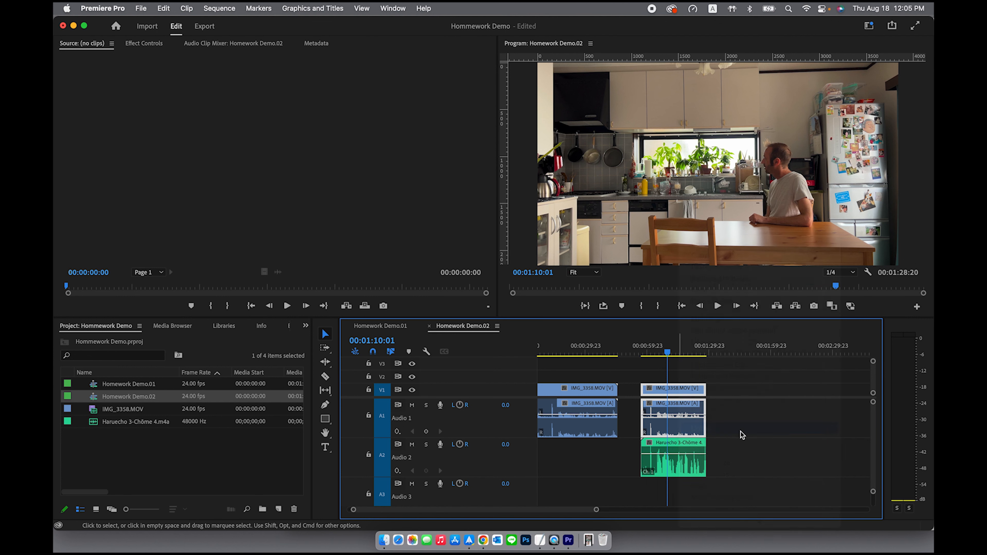
click(689, 431)
key(Delete)
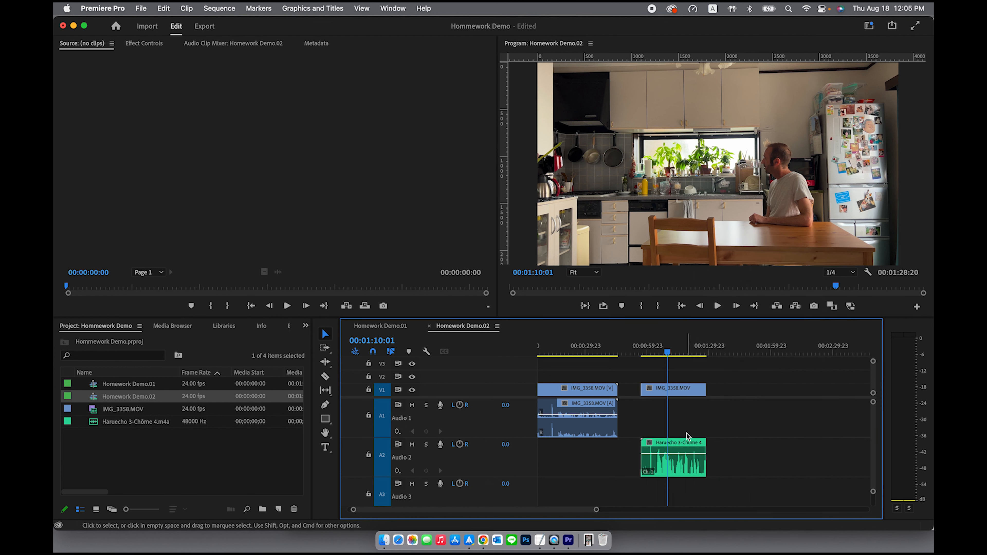
- Move the separate recording from A2 up to A1 beneath the second IMG_3358.MOV clip and link the two together
drag(684, 449, 682, 383)
click(720, 428)
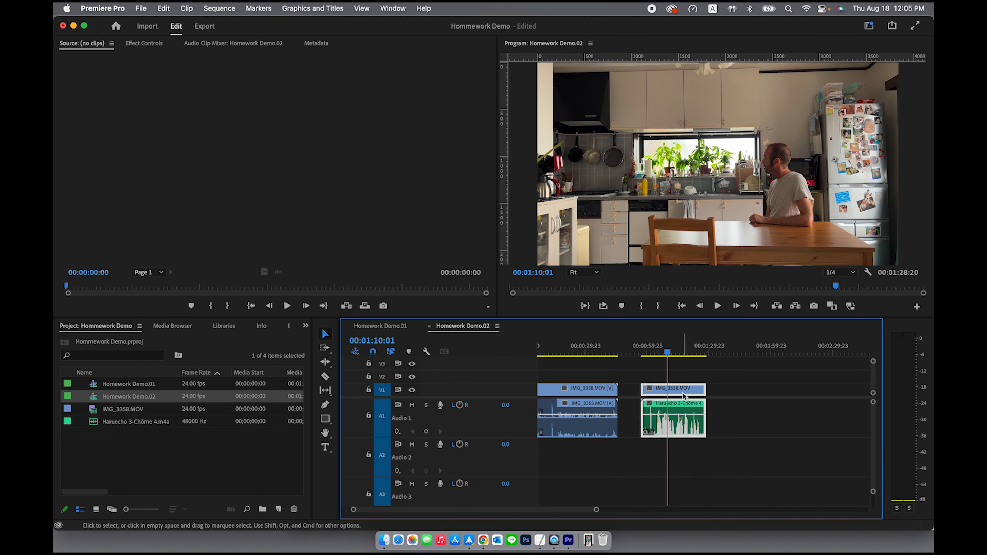
right_click(683, 394)
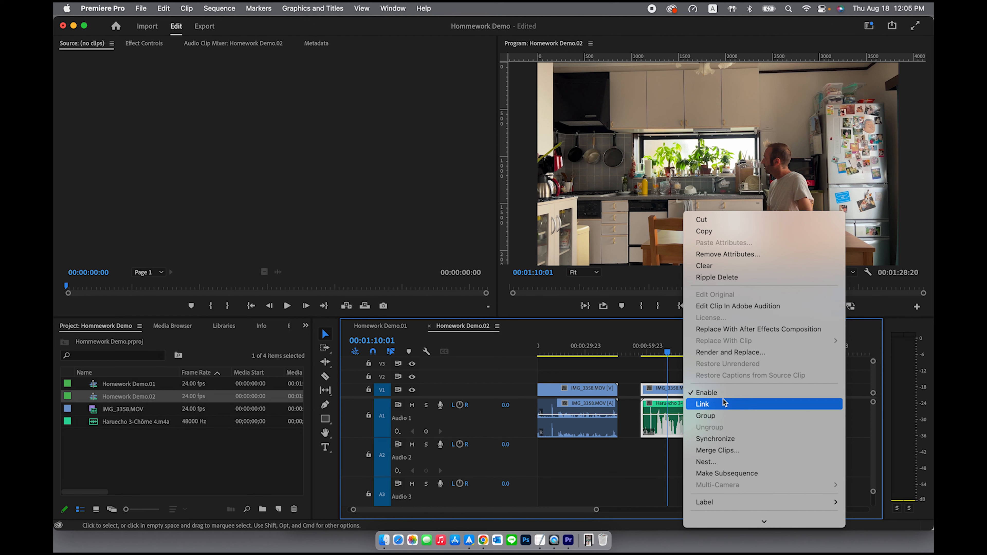
click(724, 403)
click(762, 433)
- Move the linked second clip and recording closer to the first clip, ending at 00:01:24:13
click(574, 353)
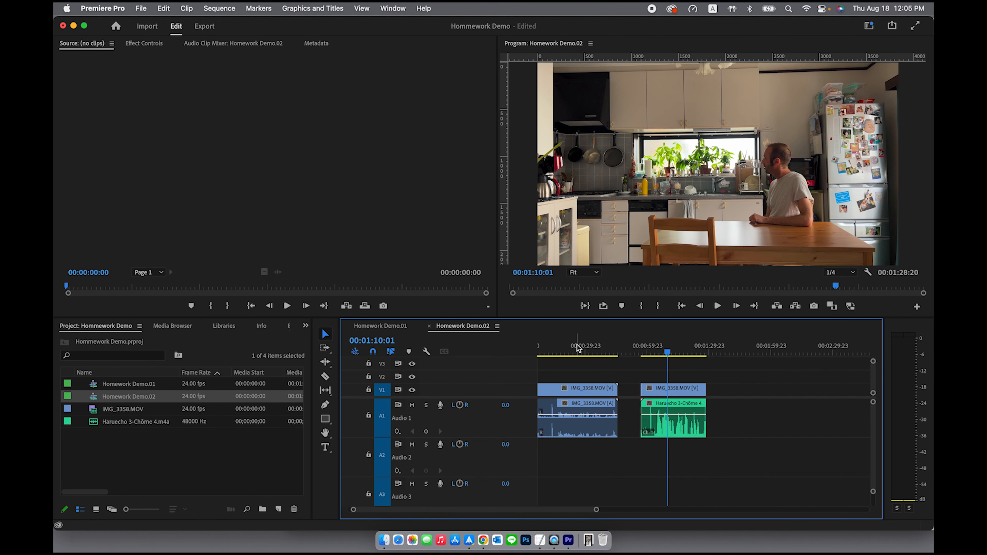
click(602, 395)
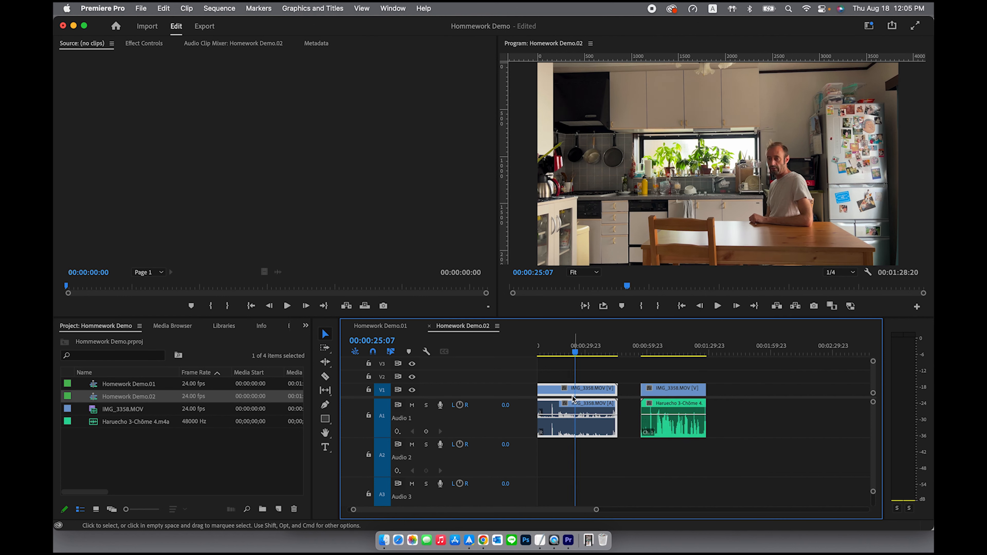
click(668, 353)
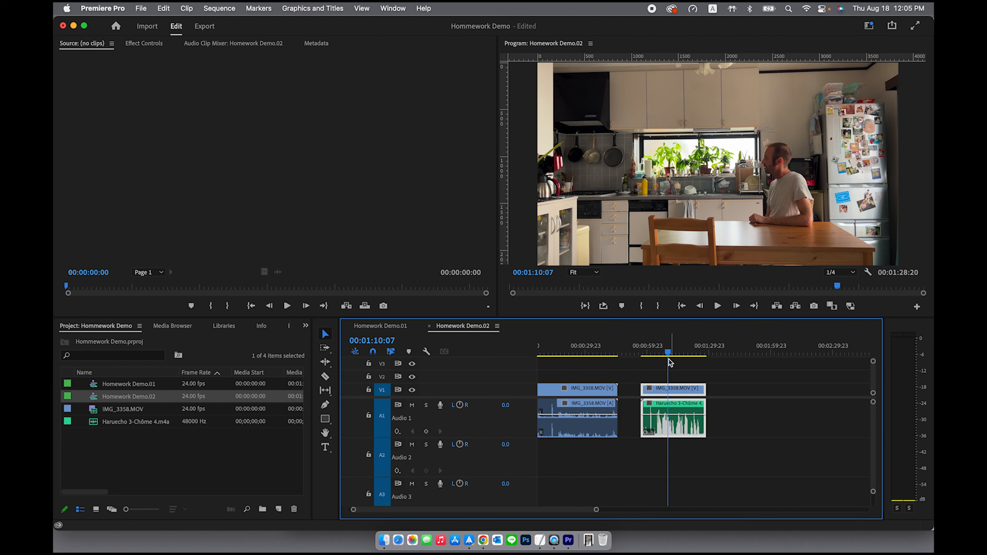
drag(680, 400, 668, 429)
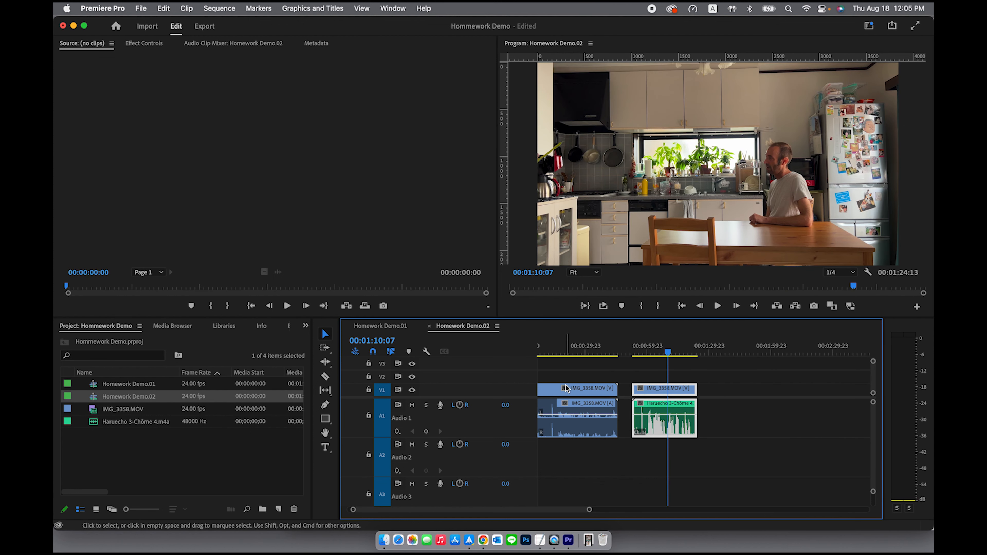
- Trim the start of the first IMG_3358.MOV clip to 00:00:16:07
scroll(566, 384, left, 2)
mouse_move(586, 353)
mouse_down()
mouse_move(558, 348)
mouse_move(570, 349)
mouse_up()
click(542, 388)
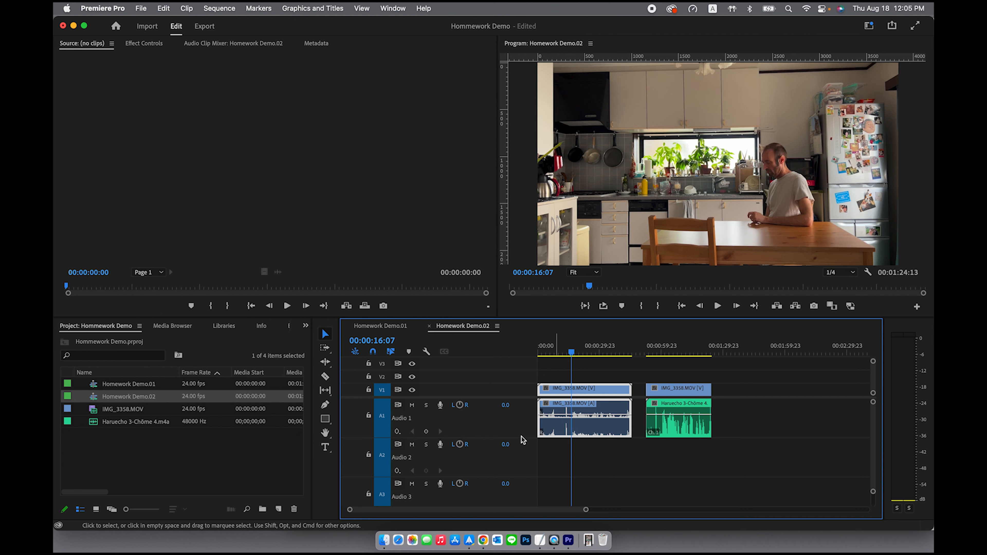
drag(539, 389, 573, 390)
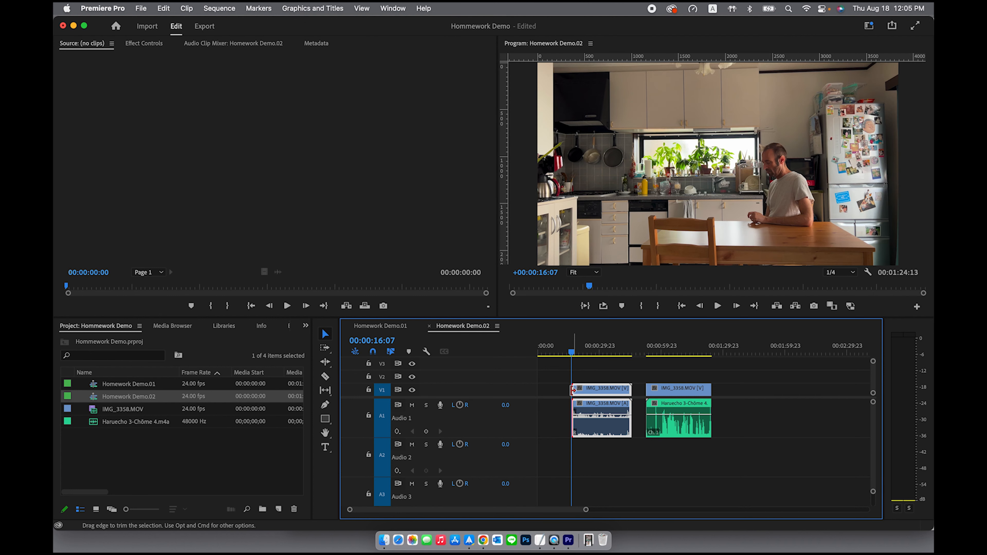
- Trim the end of the first IMG_3358.MOV clip to about 00:00:31 and close the gap before the second clip
click(576, 351)
drag(576, 352, 611, 349)
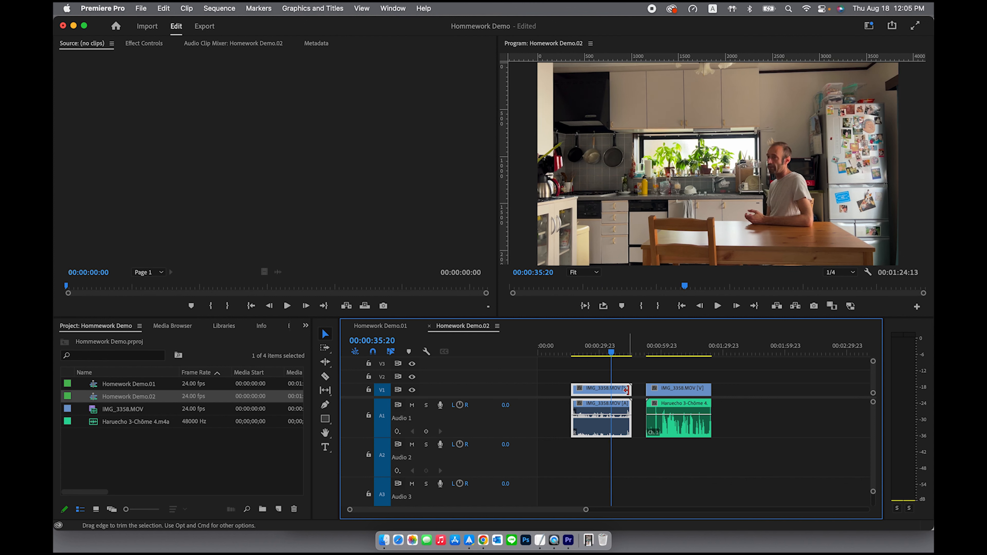
drag(626, 390, 596, 395)
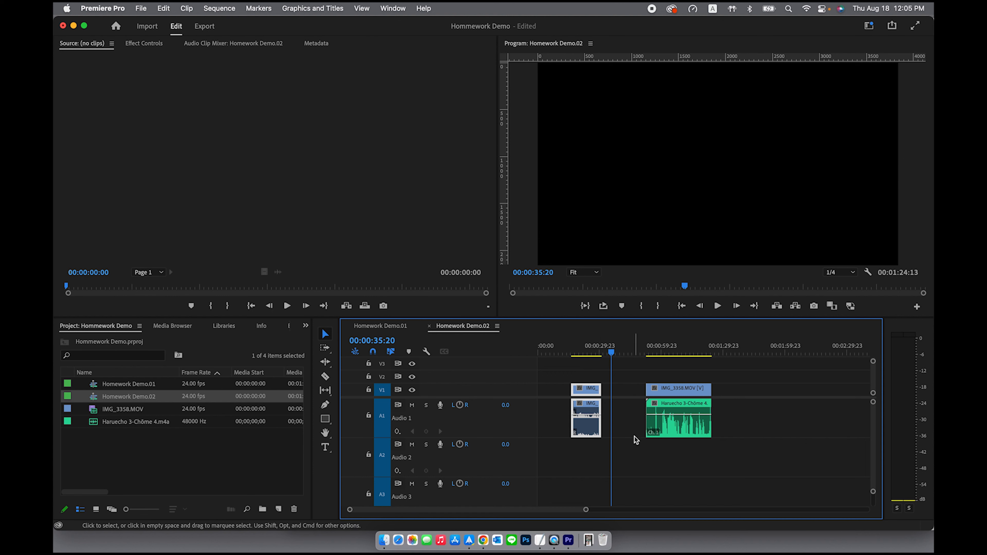
click(620, 393)
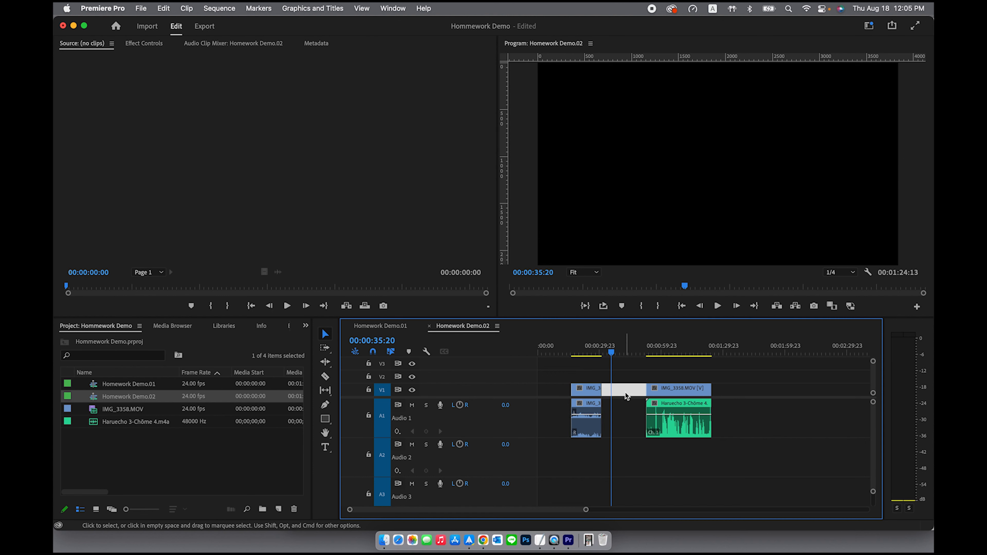
key(Delete)
- Trim a little over four seconds from the start of the linked second clip and close the resulting gap
key(=)
key(=)
key(=)
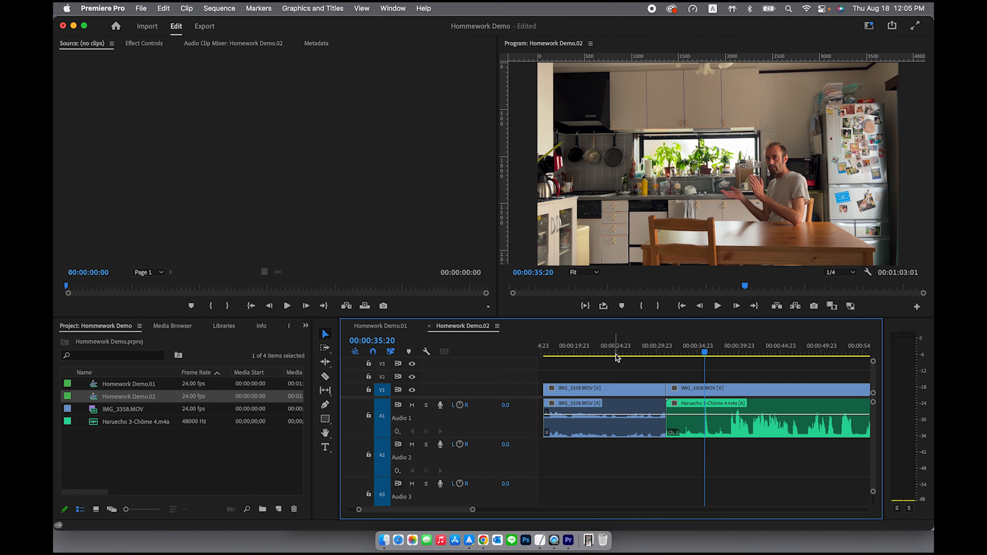
drag(630, 387, 698, 394)
click(652, 392)
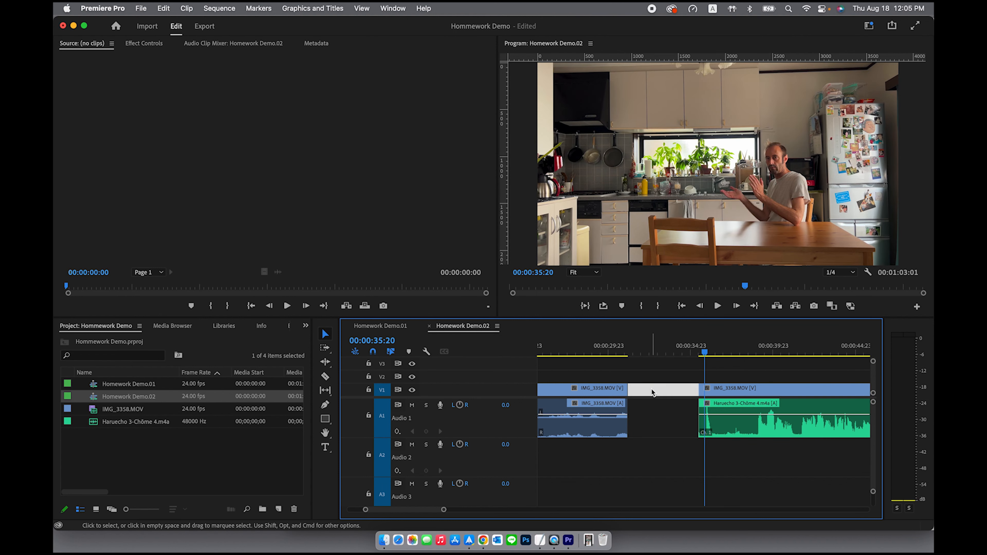
key(Delete)
- Trim the end of the linked second clip and recording to 00:00:46:05
scroll(638, 439, down, 5)
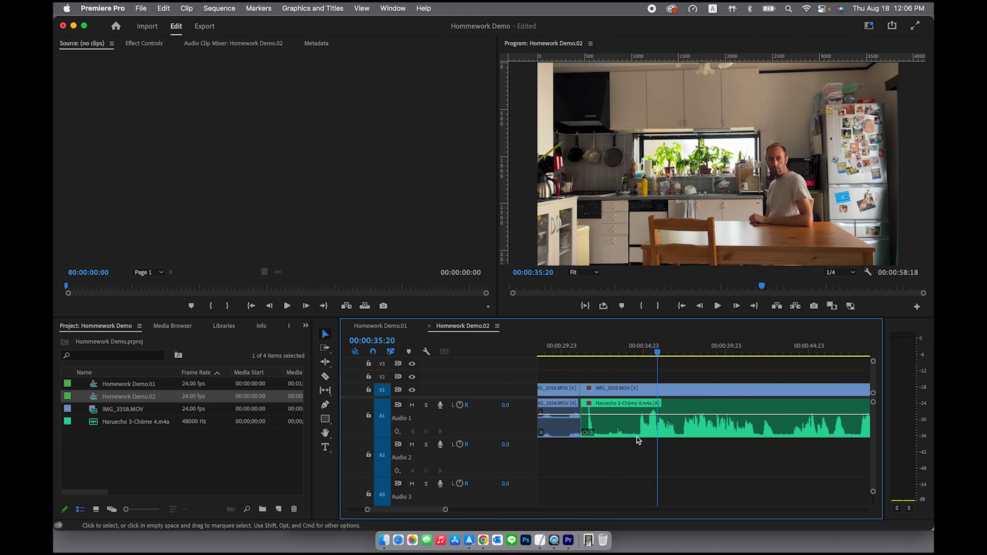
scroll(661, 439, down, 3)
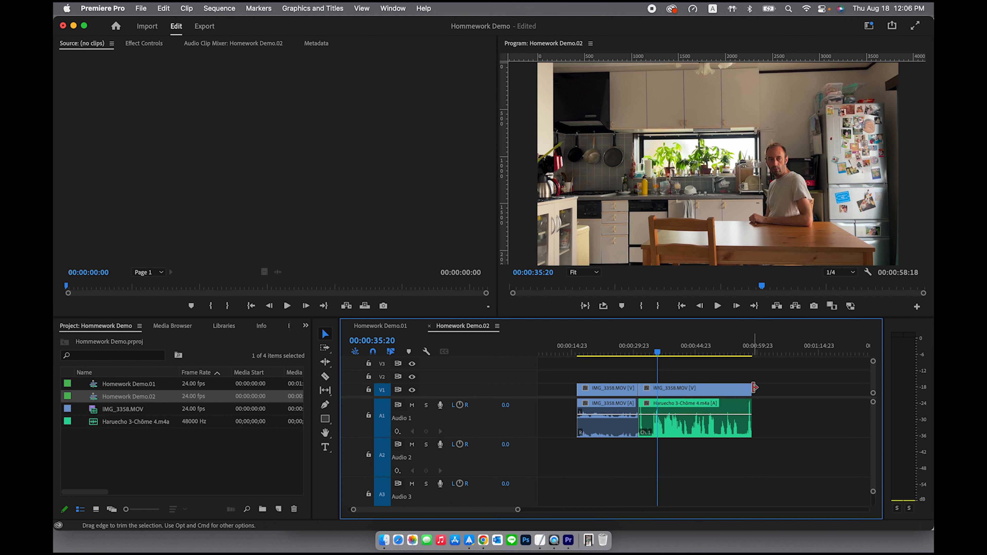
drag(748, 388, 700, 394)
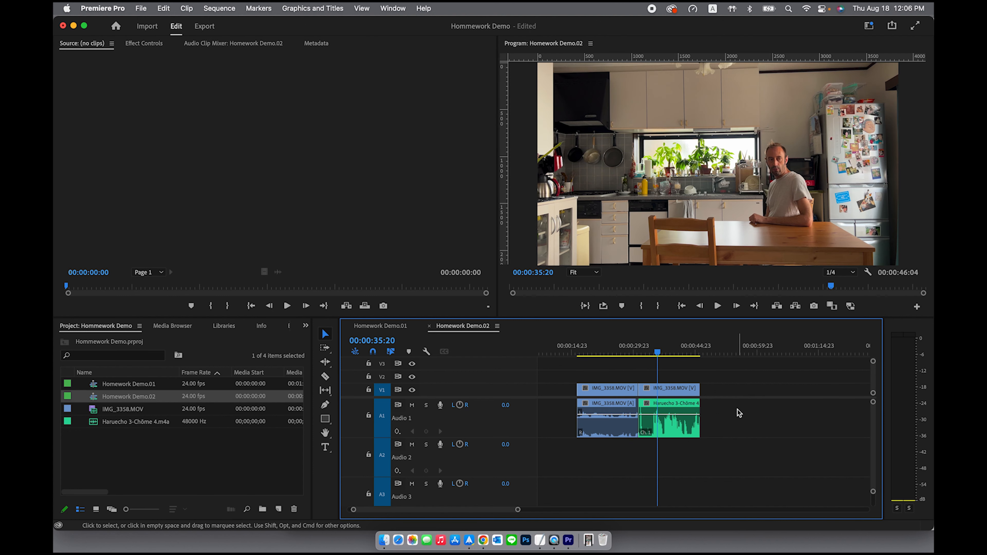
key(equal)
key(equal)
scroll(690, 446, right, 5)
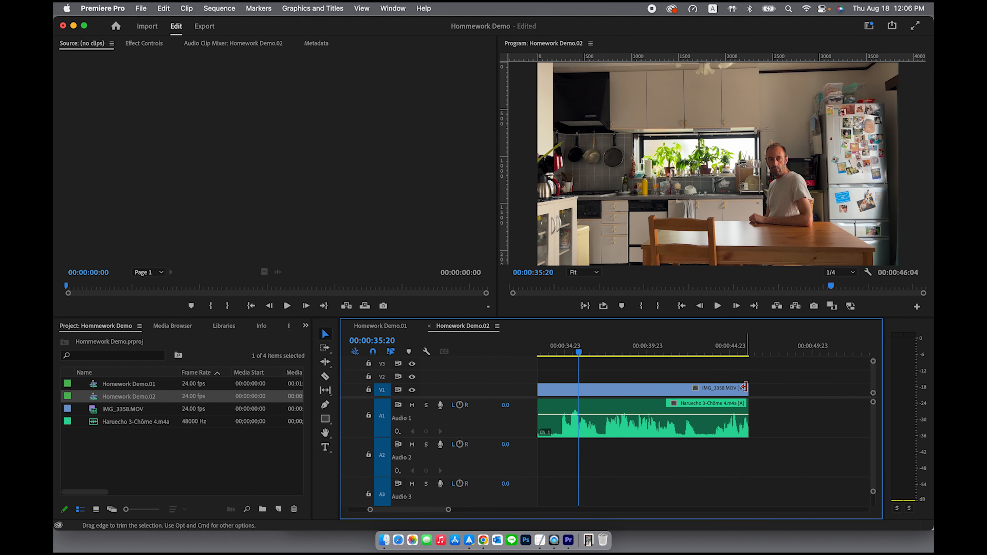
drag(744, 388, 746, 388)
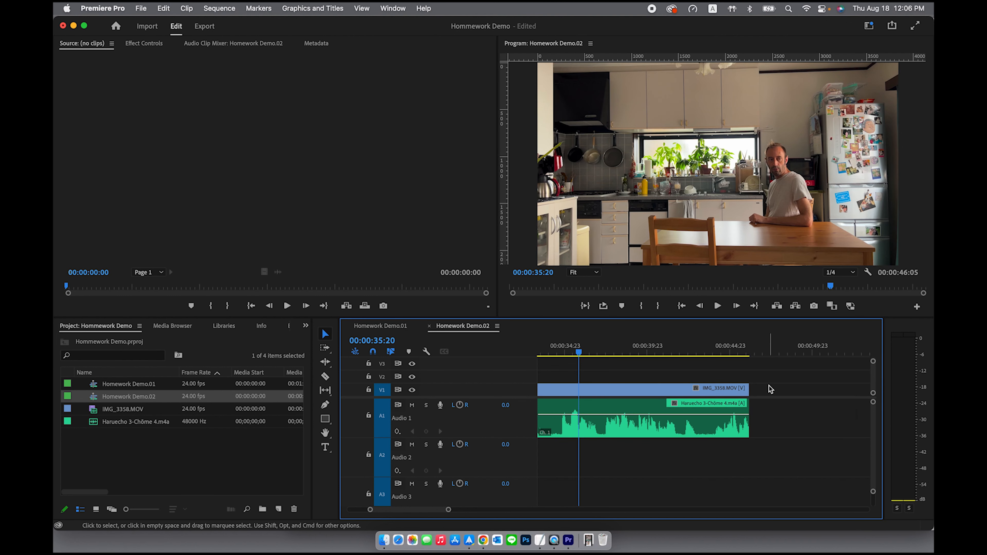
- Enlarge the Audio 1 track to compare the waveforms of the first clip's camera audio and the separate recording
scroll(614, 390, left, 5)
scroll(615, 391, left, 3)
scroll(648, 404, up, 3)
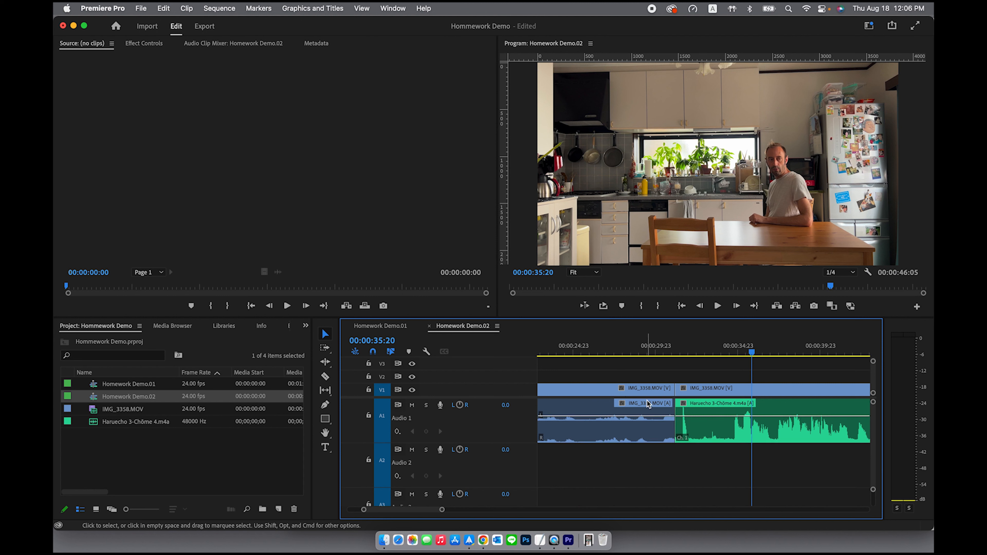
scroll(648, 404, up, 1)
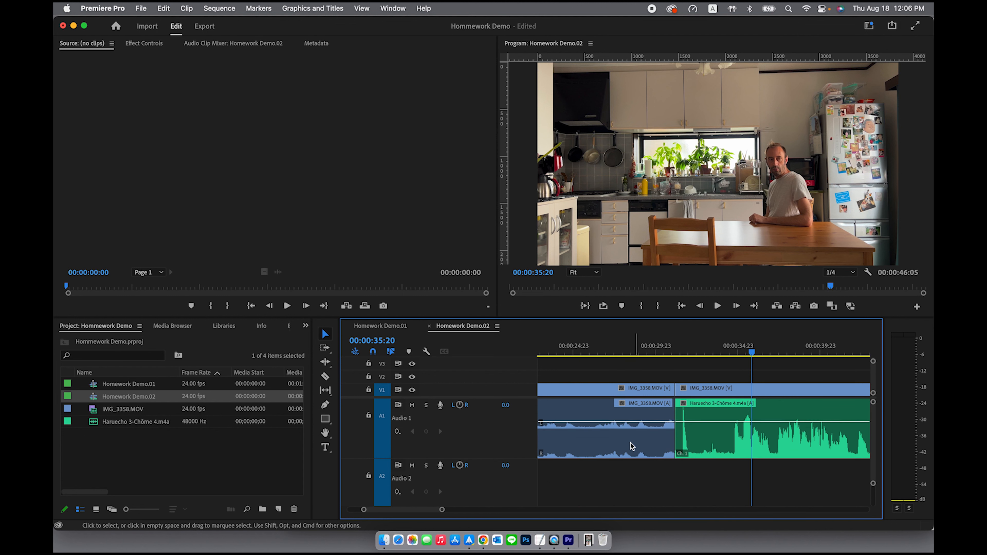
click(571, 447)
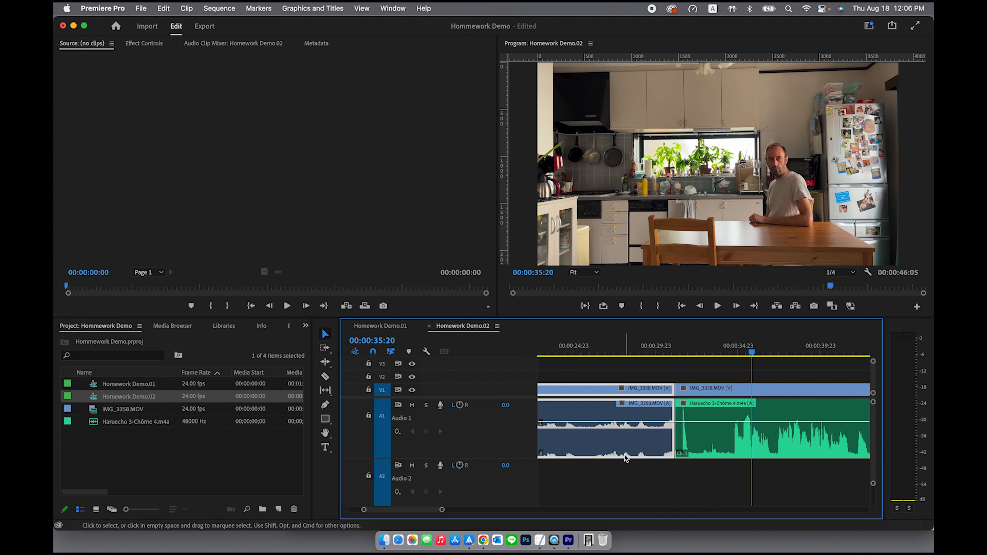
key(minus)
key(minus)
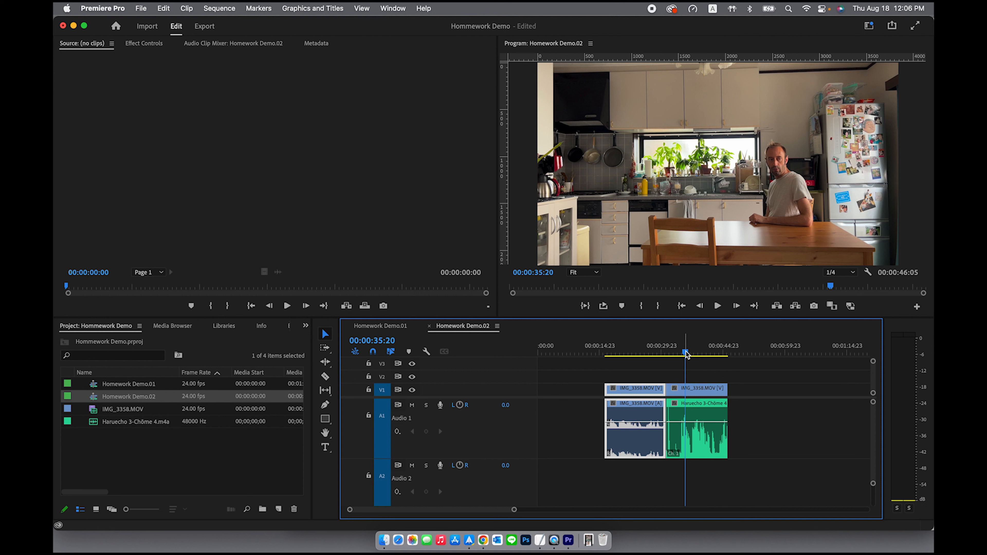
- Play part of the first clip's camera audio and part of the second clip's recording to compare their sound
drag(685, 353, 620, 352)
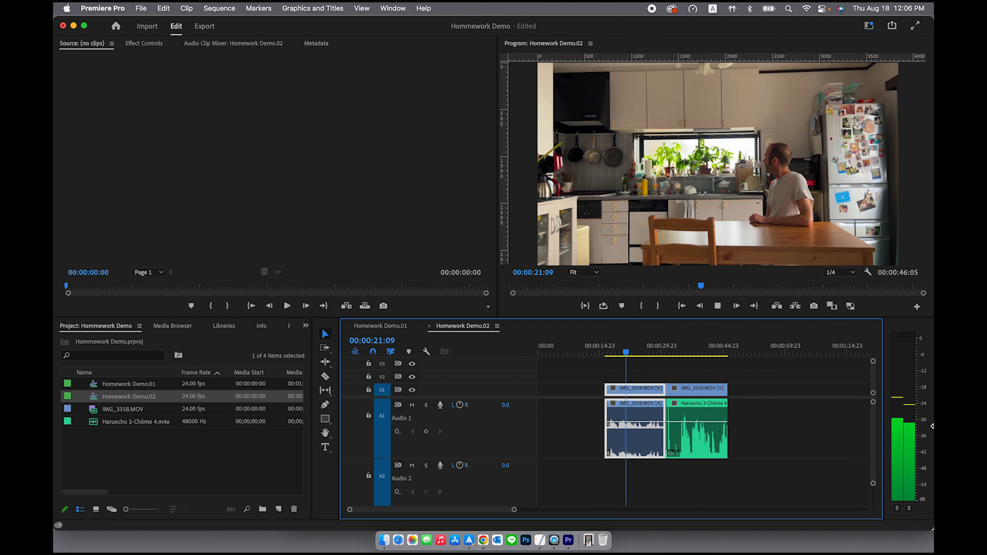
key(space)
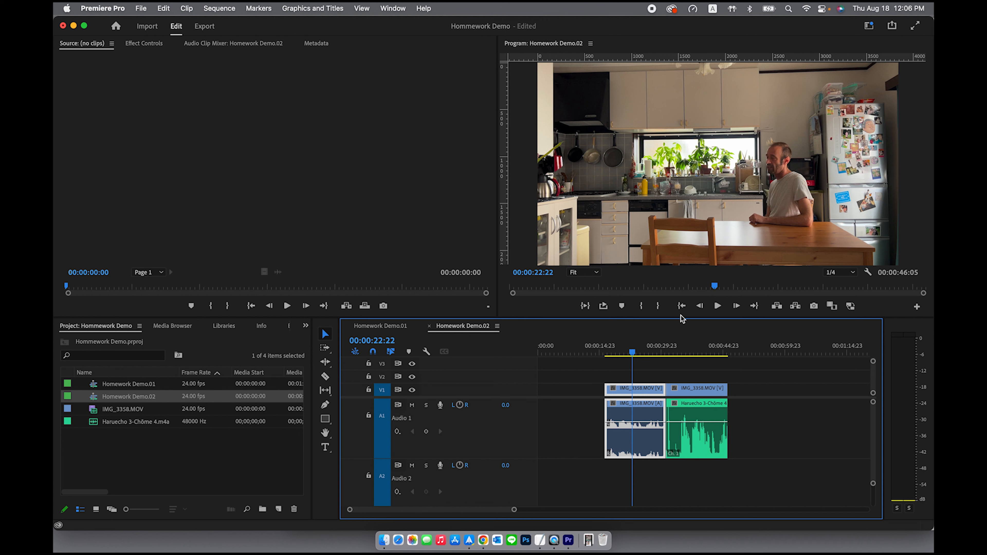
click(691, 352)
drag(692, 352, 681, 351)
key(space)
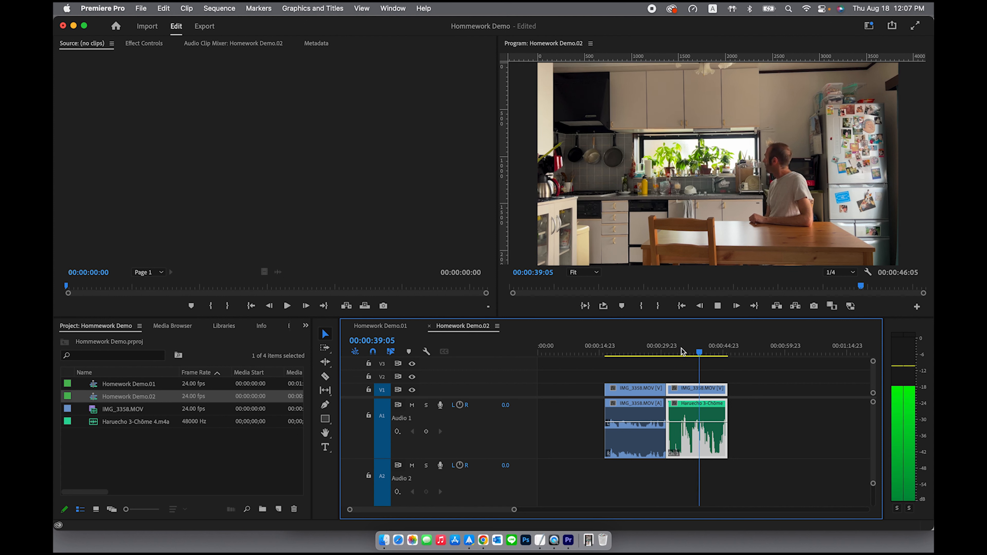
key(space)
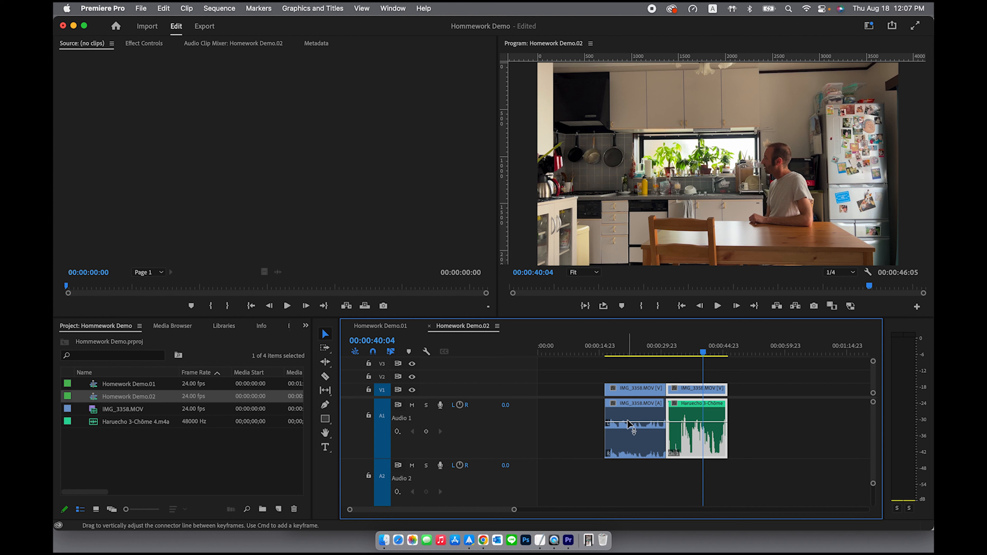
- Raise the volume level of the first clip's camera audio to 10.3 dB, checking playback between adjustments
drag(626, 422, 627, 411)
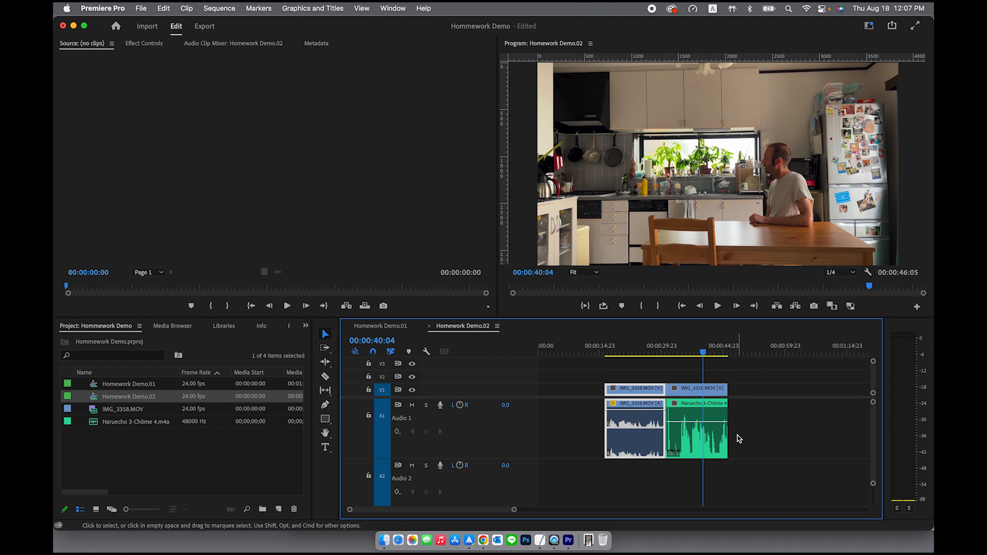
click(622, 352)
key(space)
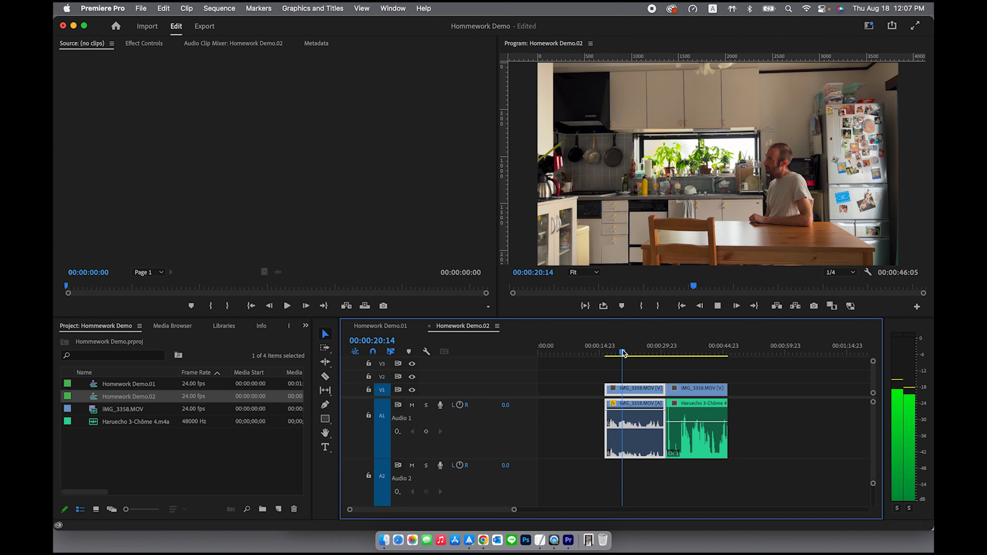
key(space)
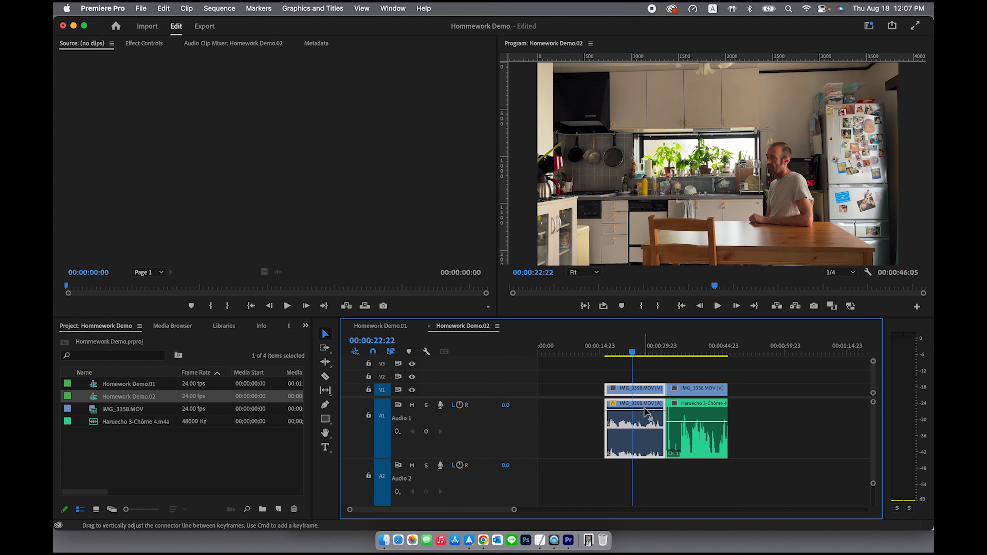
drag(644, 410, 643, 407)
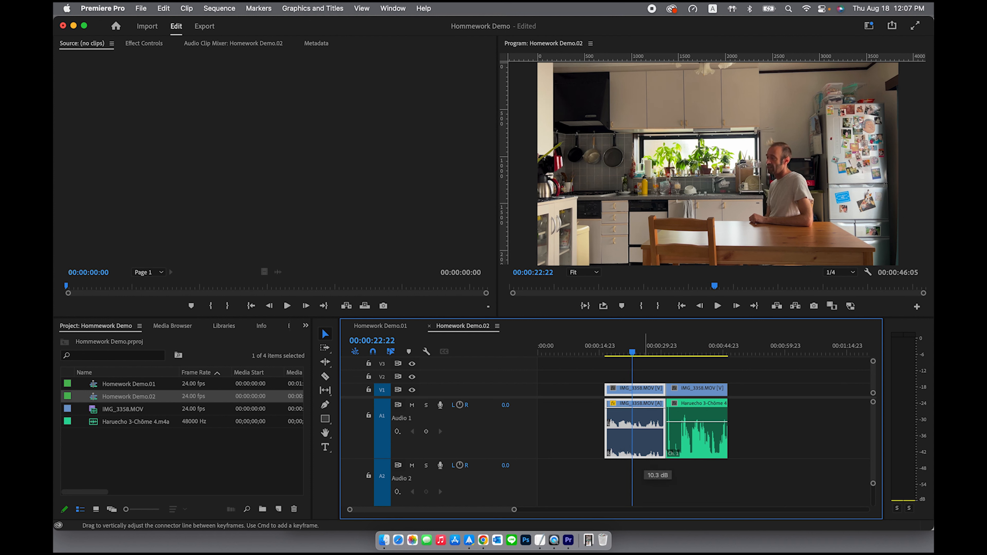
- Play part of the first clip from 00:00:19:17 to check the level of its camera audio
drag(632, 354, 618, 354)
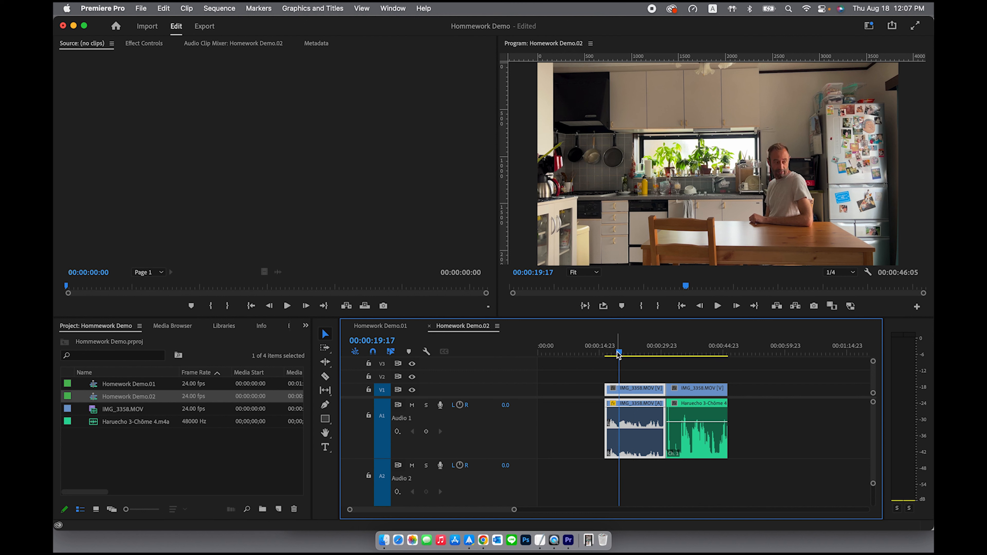
key(space)
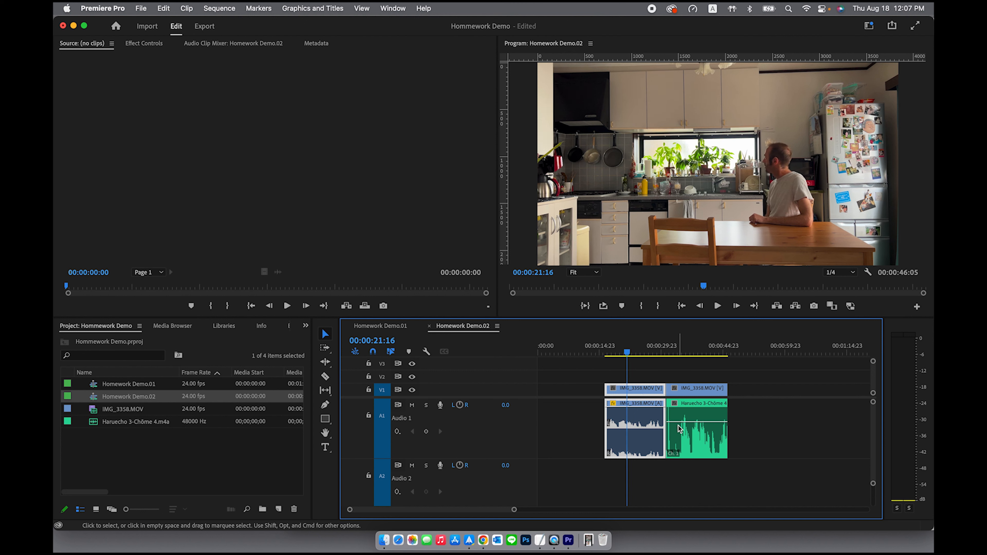
mouse_move(678, 428)
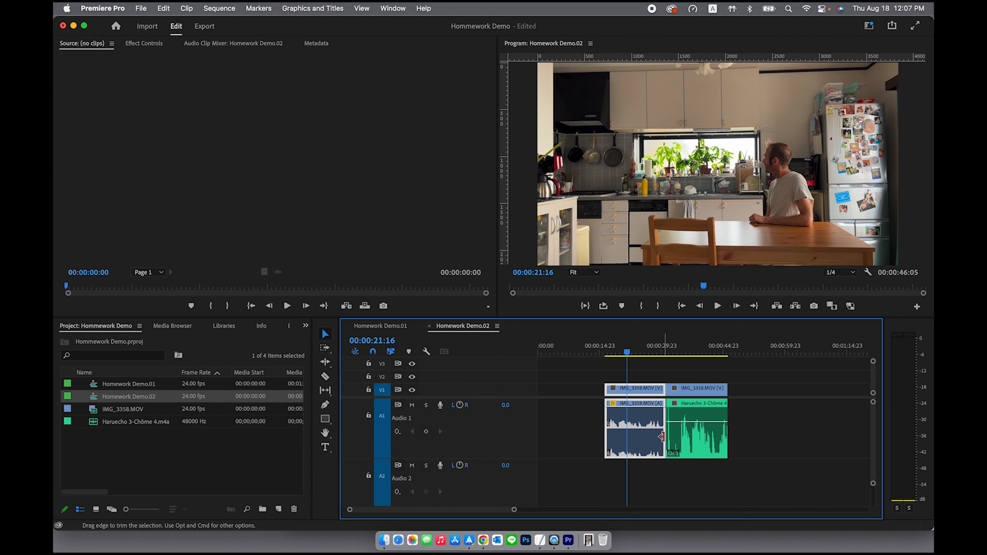
mouse_move(638, 436)
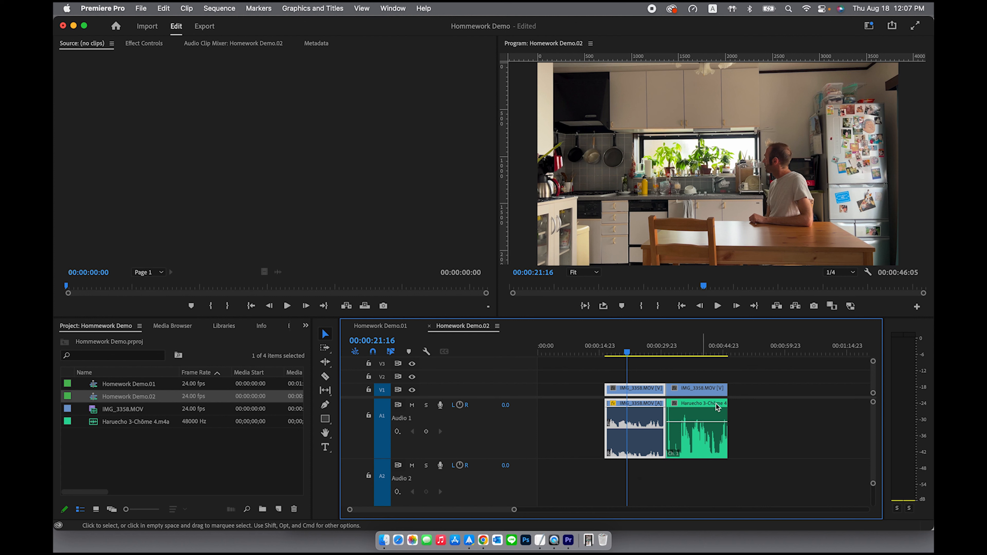
- Add a three-line caption at 00:00:38:00 reading "Double System Recorrding / V: iphone 13 Pro / A: iPhone XS (hidden behind the table)"
click(699, 352)
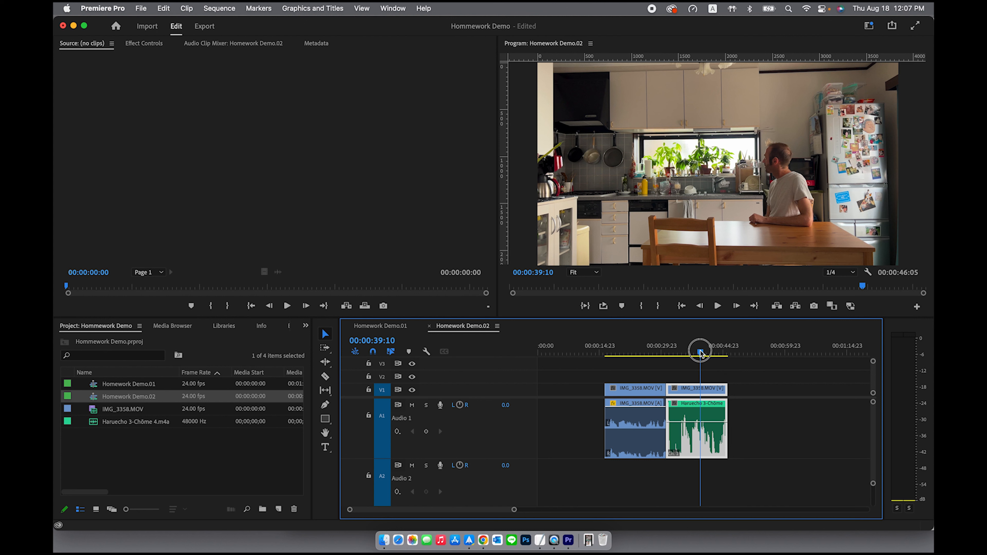
drag(696, 353, 693, 353)
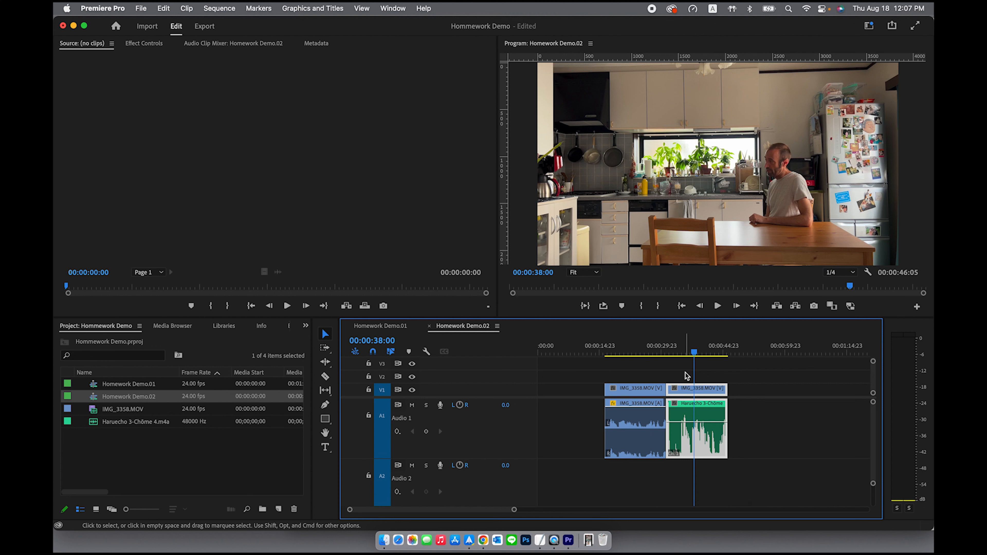
click(325, 449)
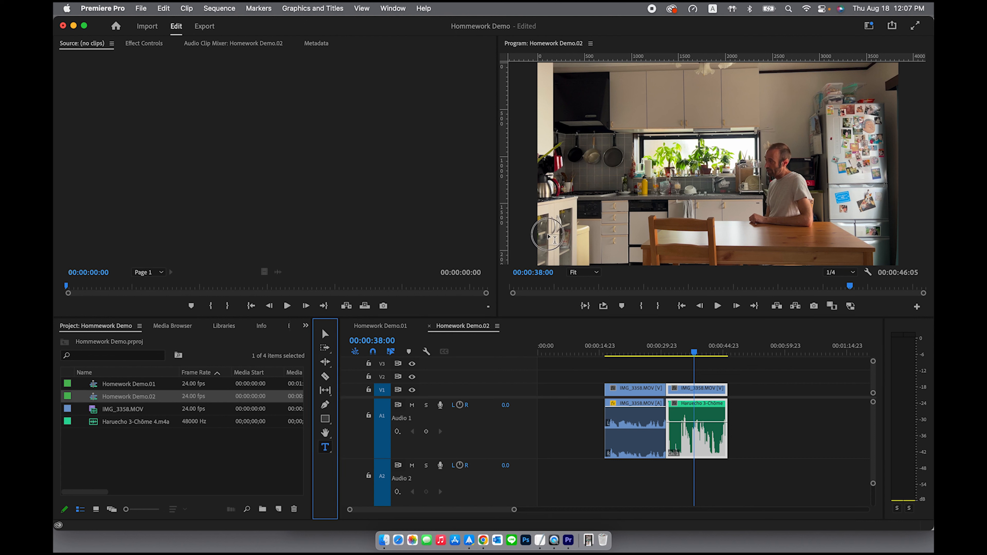
click(547, 235)
text(Doub)
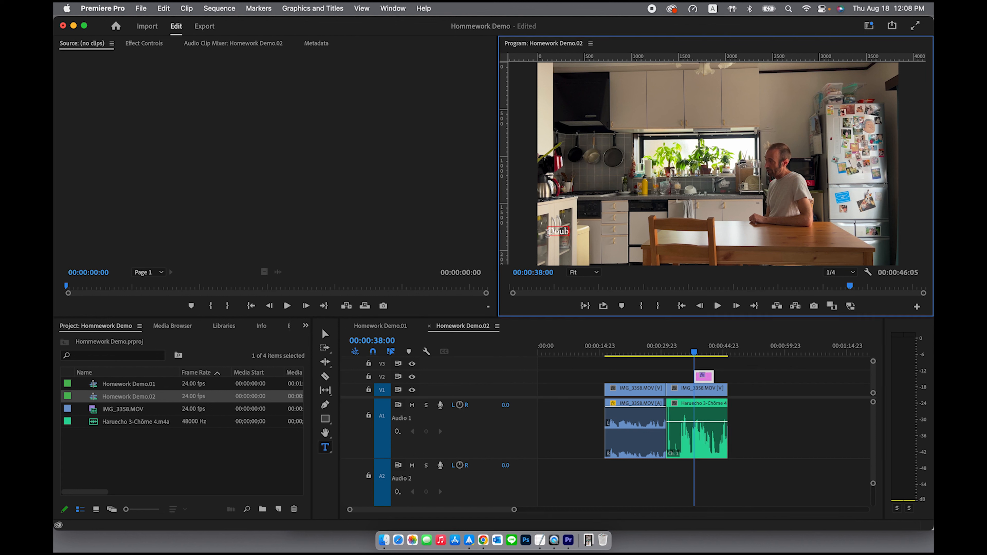
text(le System Recorrding)
key(Return)
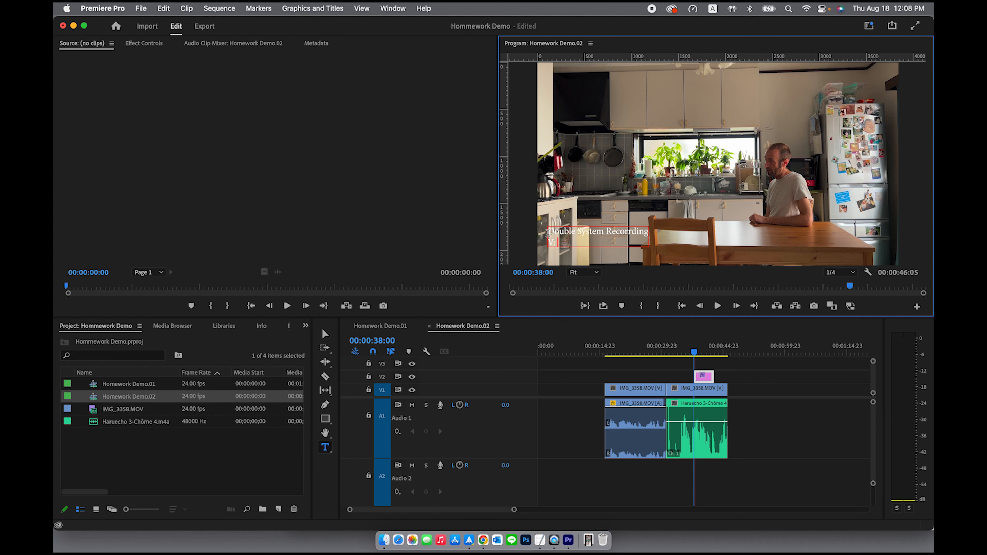
text(V: iphone 13 Pro)
key(Return)
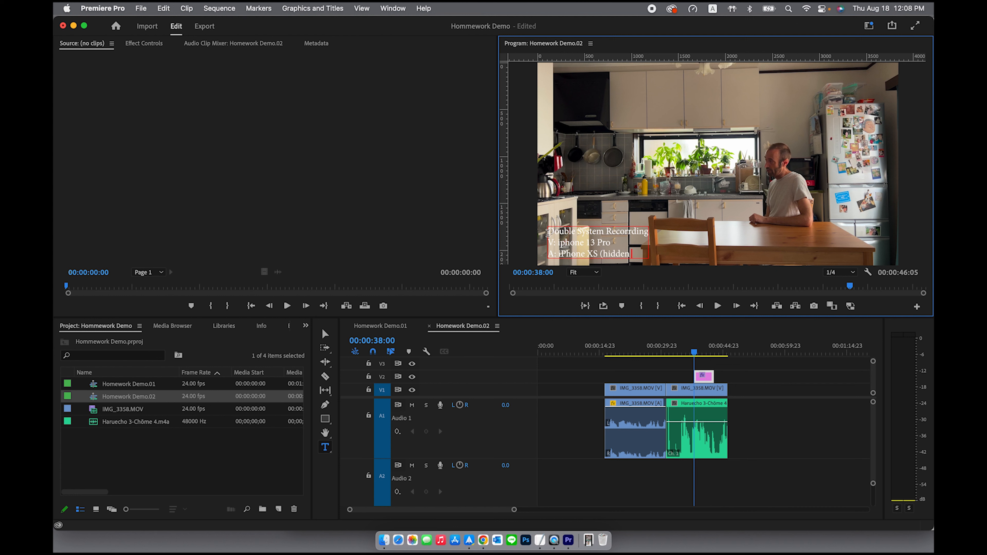
text(able)
- Switch to a workspace with graphics editing controls and set the caption's font to Avenir Next Medium
click(393, 8)
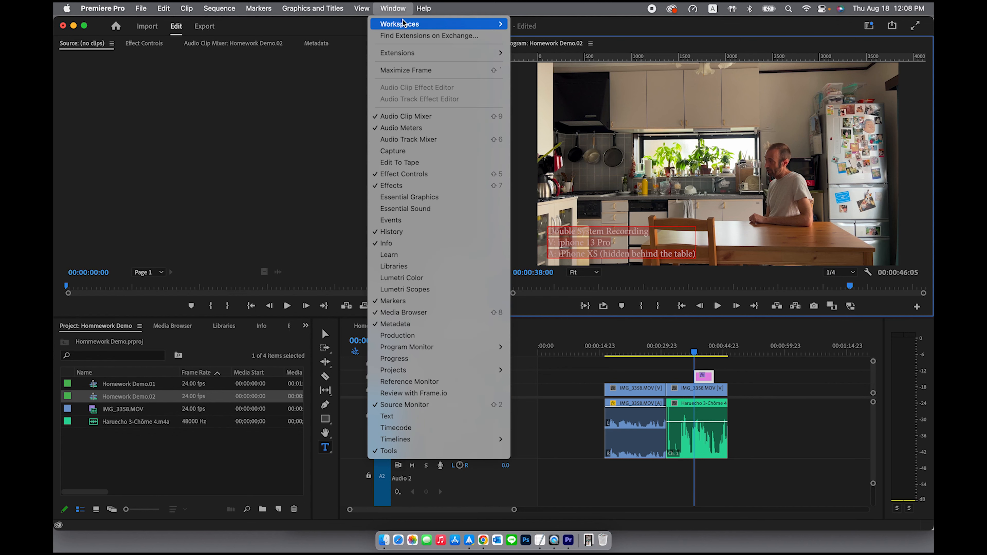
mouse_move(400, 24)
click(572, 128)
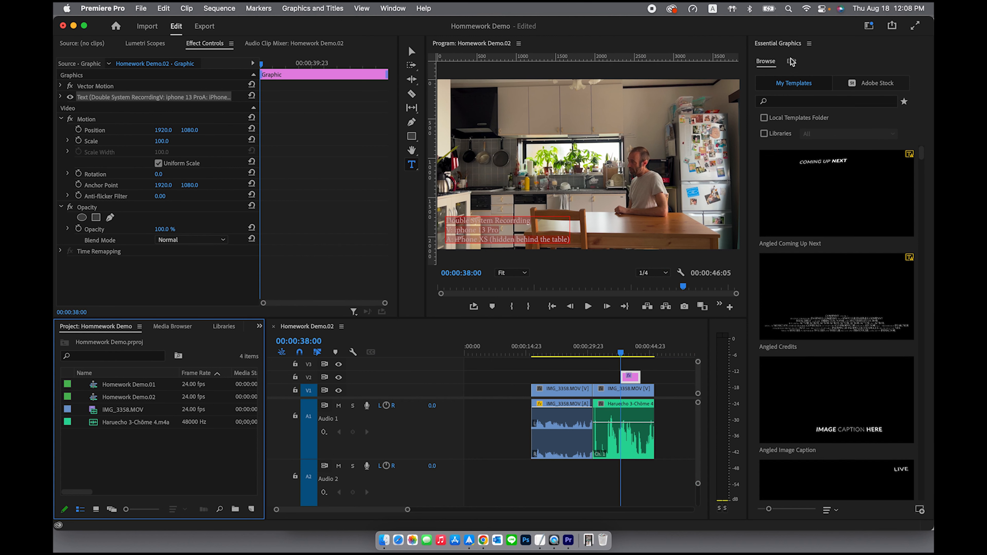
click(792, 62)
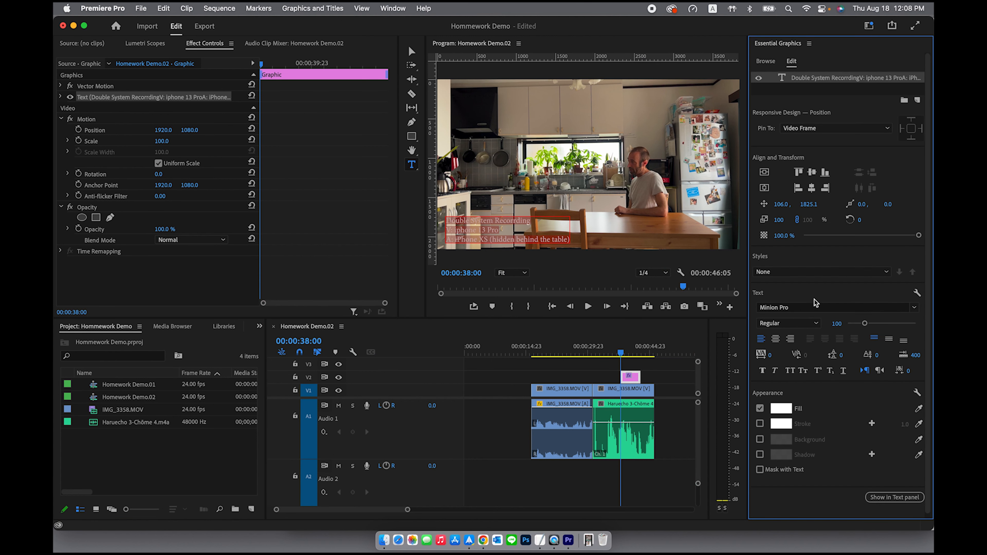
click(817, 306)
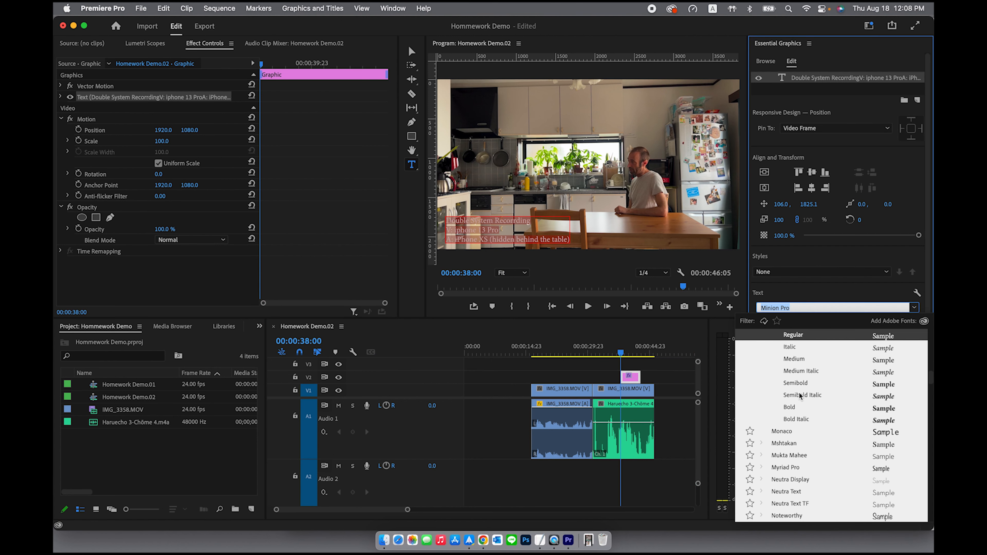
scroll(794, 404, up, 15)
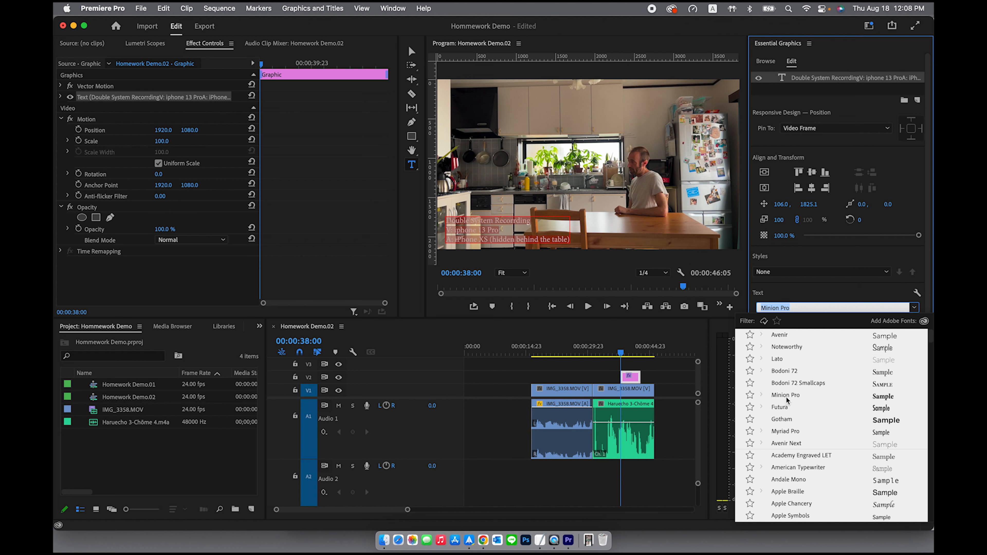
click(790, 444)
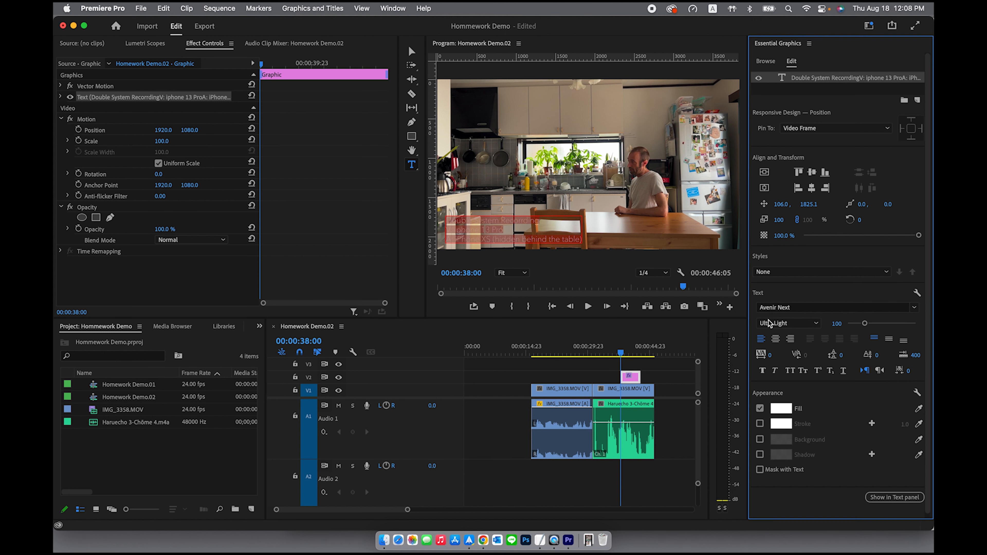
click(796, 324)
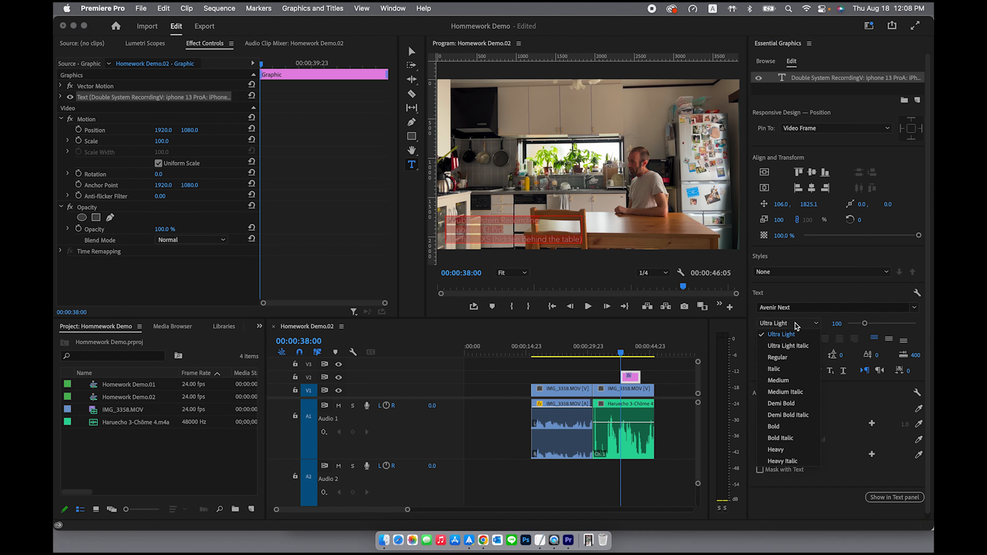
click(788, 380)
- Give the caption a yellow FFEB00 fill and a shadow at 98% opacity
click(788, 409)
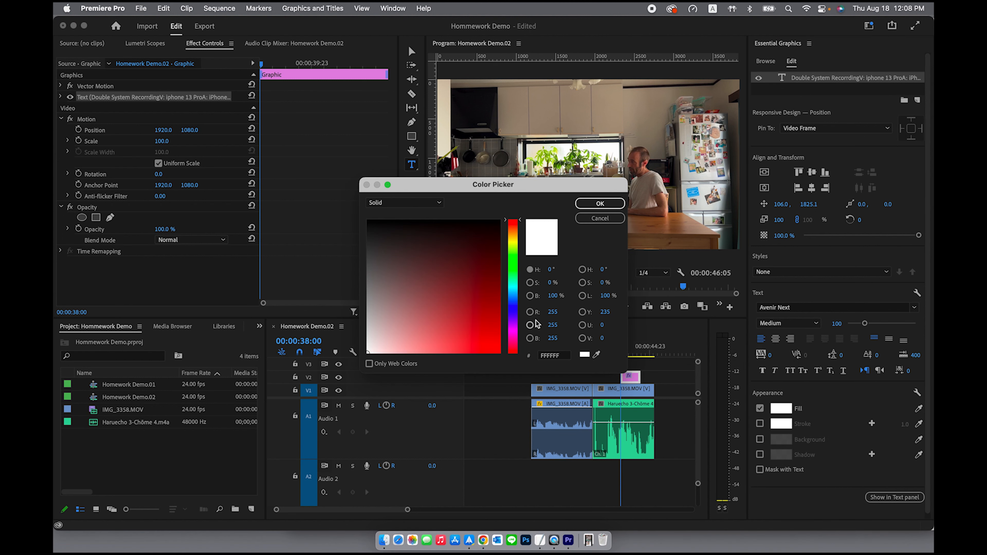
drag(513, 269, 512, 240)
drag(471, 300, 501, 354)
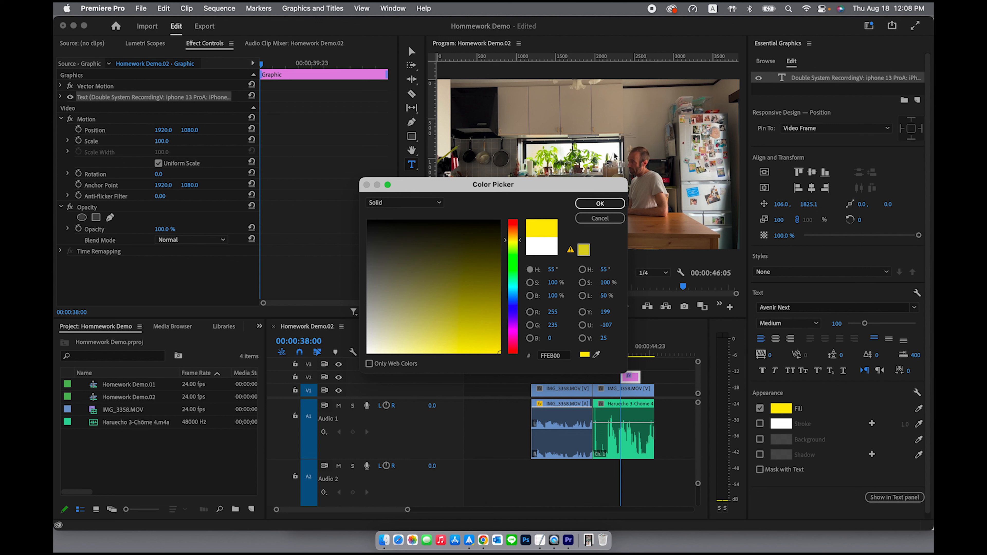
click(600, 204)
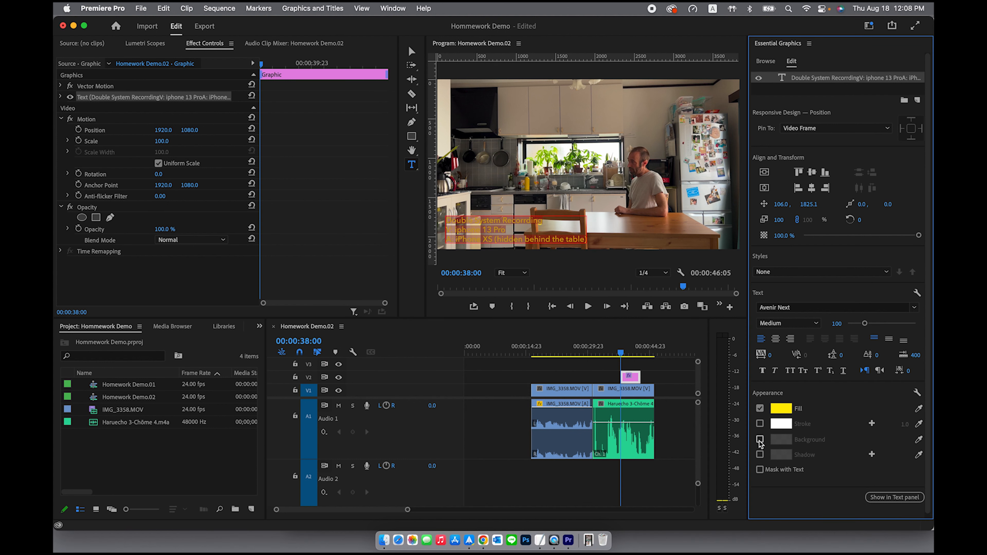
click(760, 454)
drag(905, 472, 919, 471)
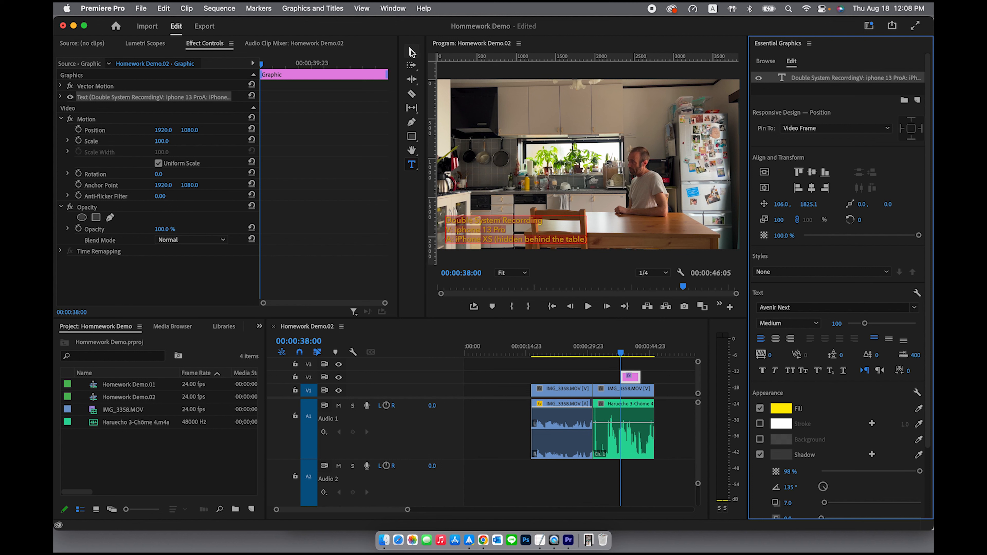
- Extend the caption to span the whole second clip and place a copy of it above the first clip
click(411, 52)
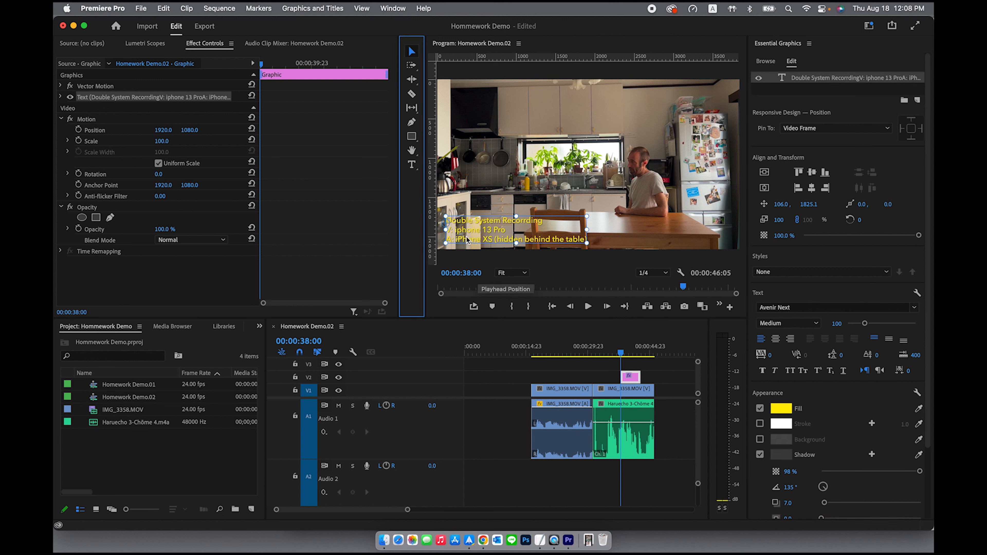
click(552, 377)
drag(640, 377, 592, 377)
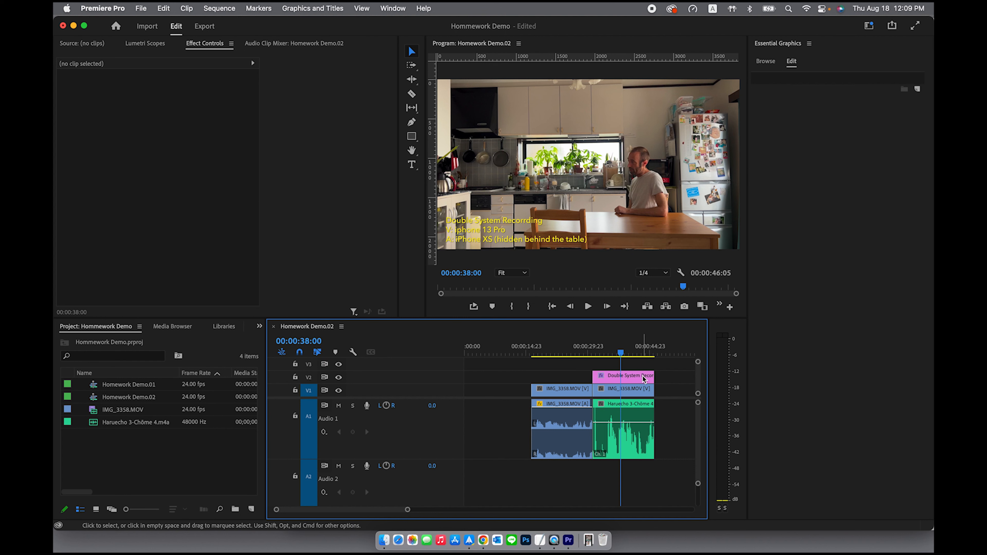
drag(640, 381, 578, 381)
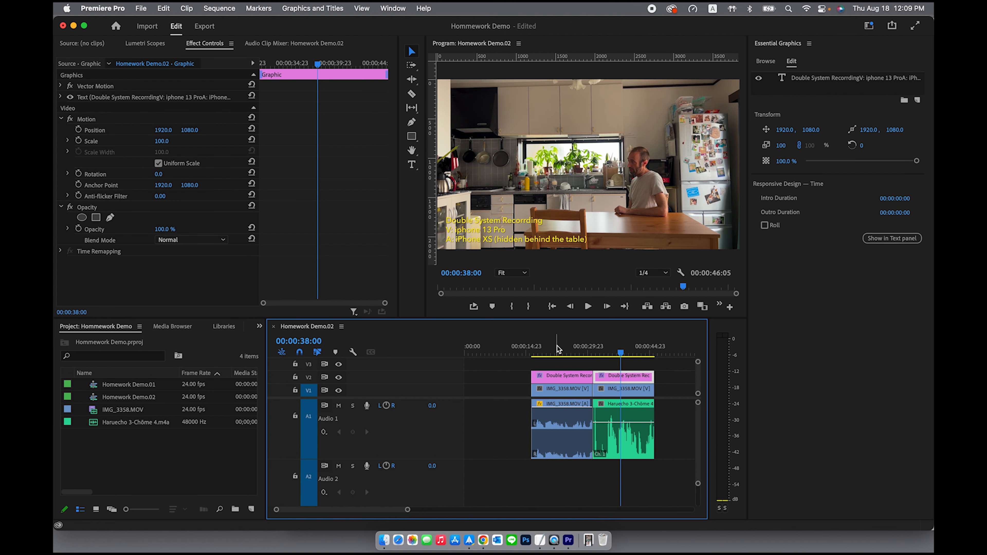
- Rewrite the first clip's caption as "Single System Recorrding / V& A: iphone 13 Pro" and lower it to vertical position 1934.1
click(556, 351)
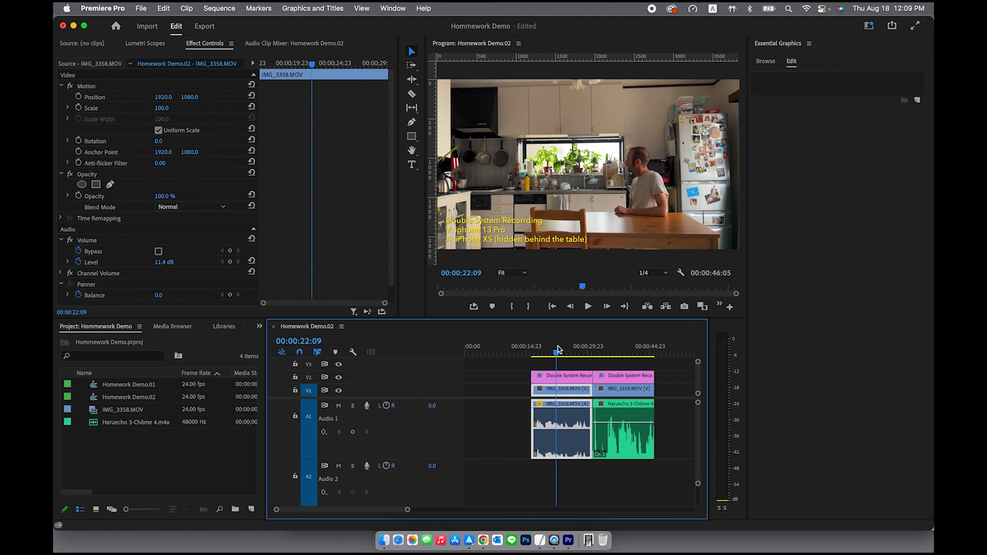
double_click(458, 222)
text(Sing)
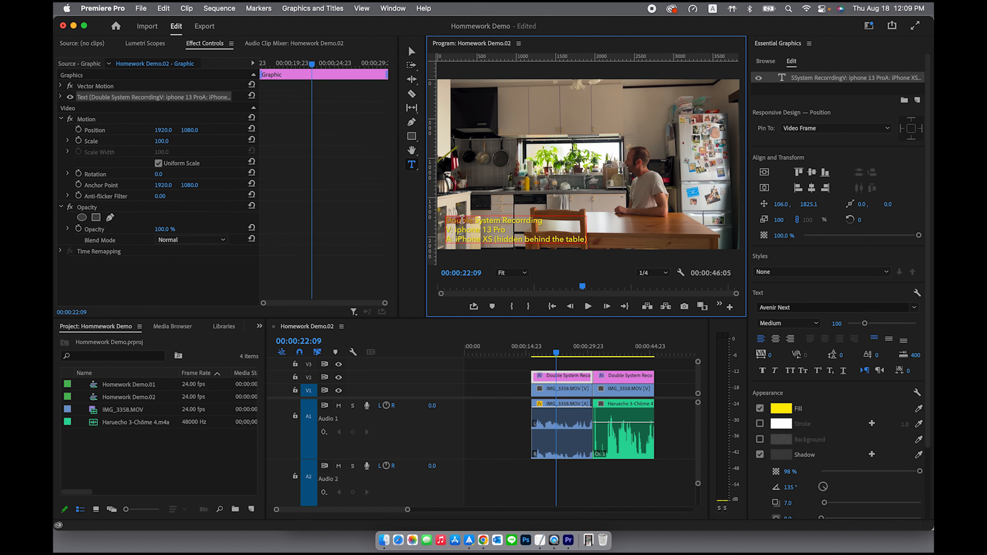
text(l)
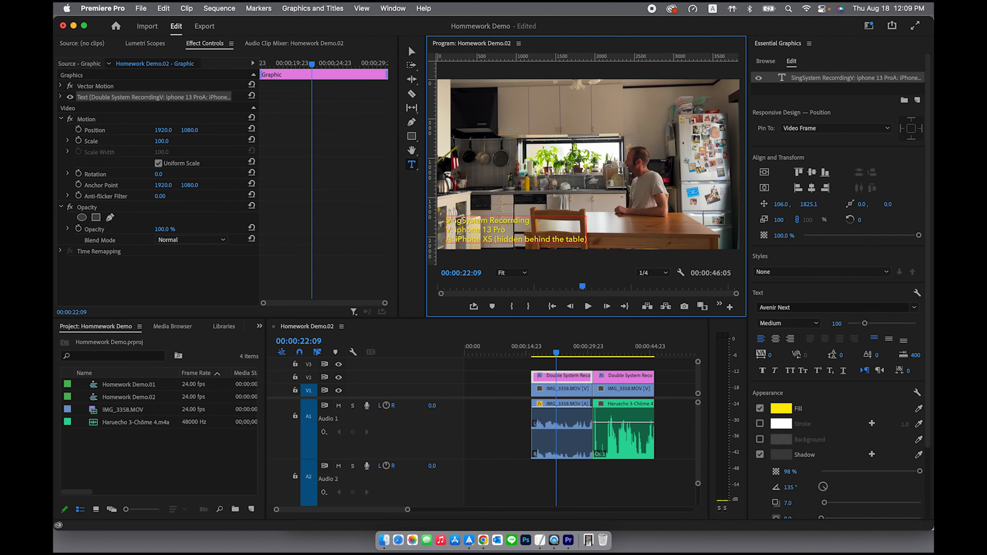
text(e )
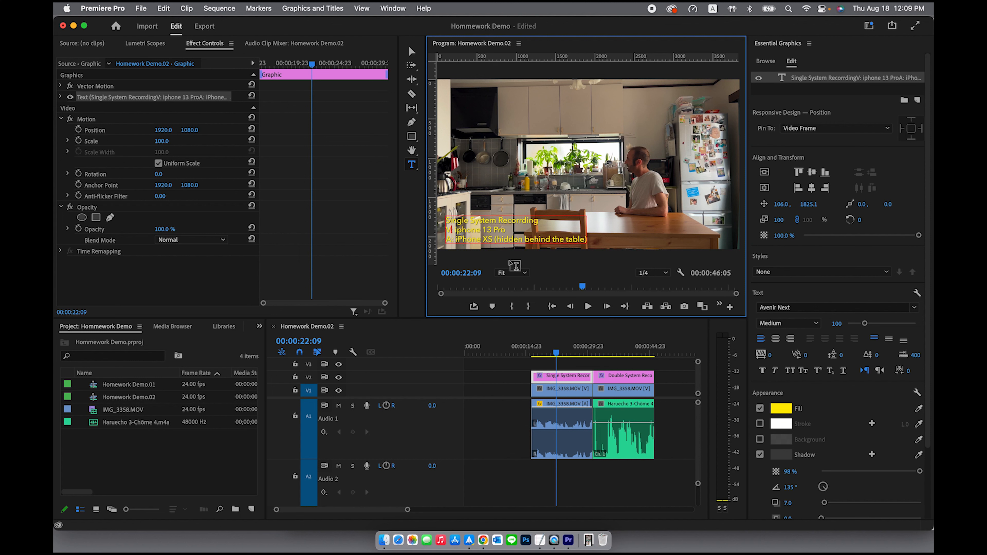
text(& A)
triple_click(514, 240)
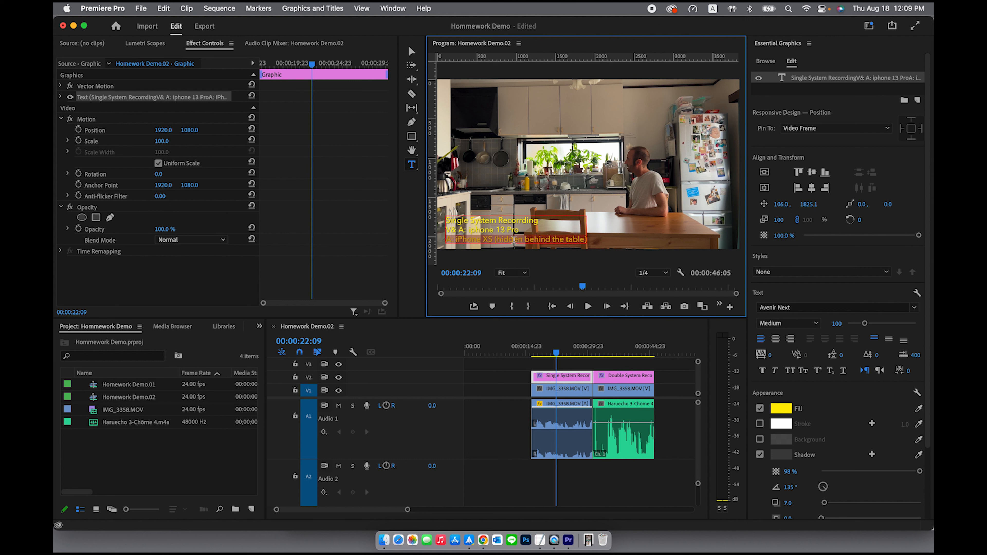
key(BackSpace)
click(411, 50)
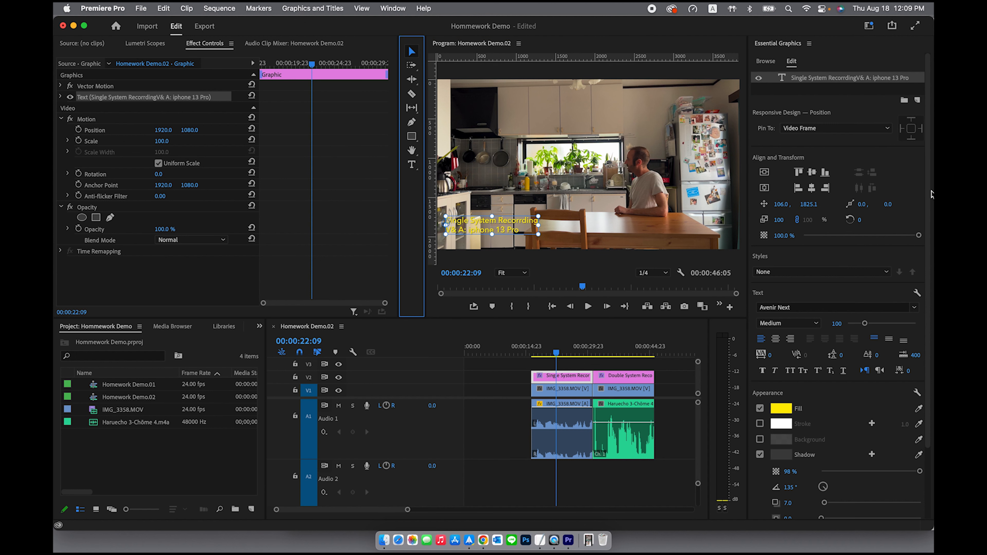
drag(809, 204, 831, 204)
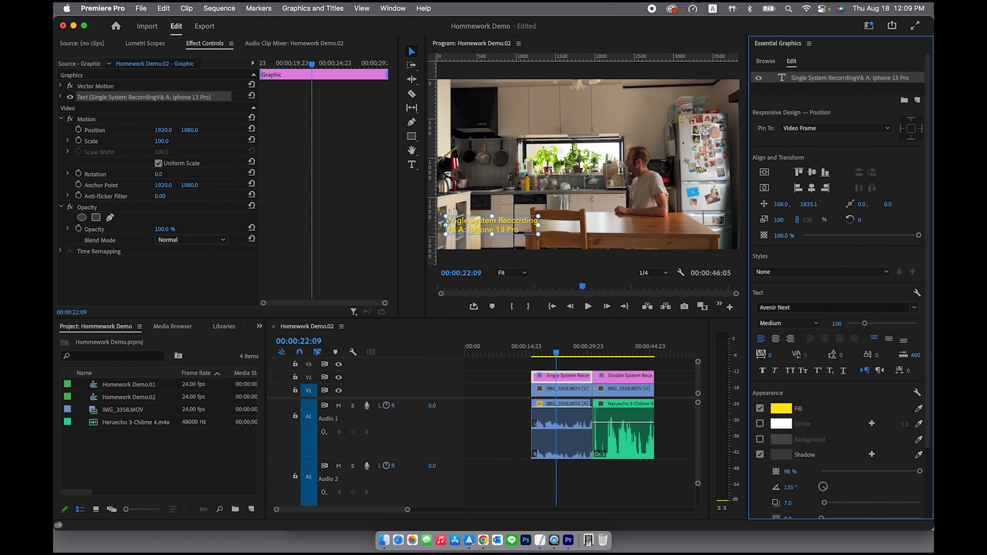
click(512, 433)
- Place a copy of the first clip's caption directly ahead of it on the timeline, before the footage begins
click(558, 379)
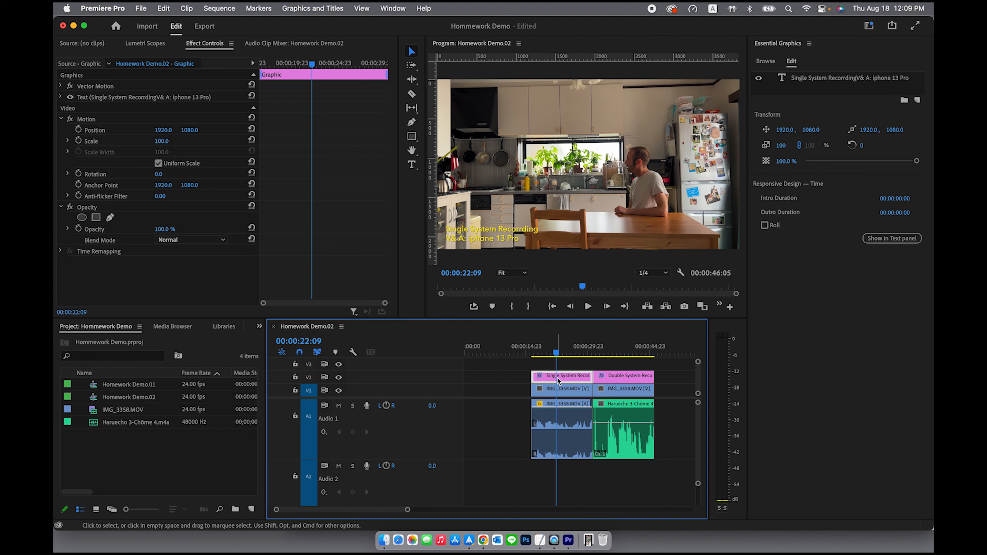
drag(557, 380, 495, 377)
click(506, 346)
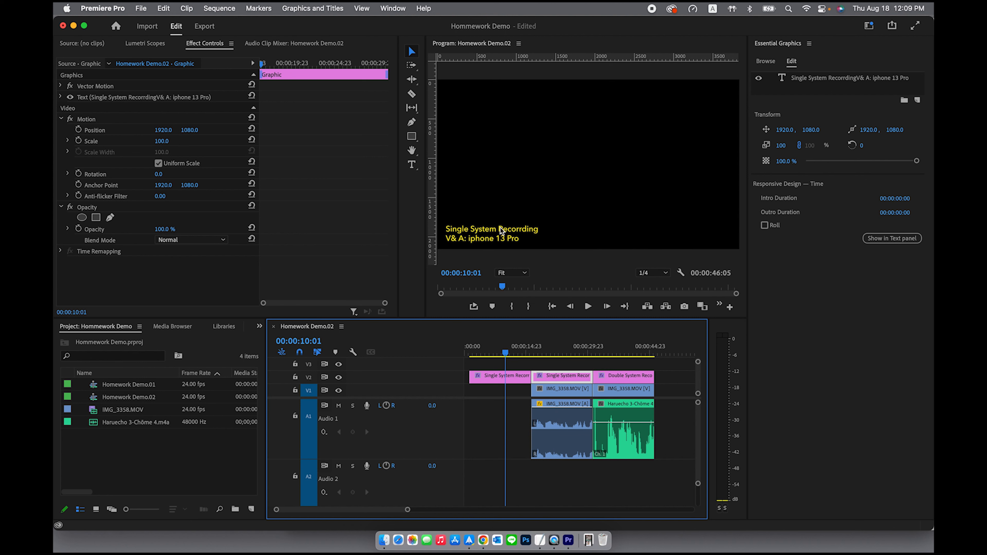
- Rewrite the copied caption as an opening title with the author's full name above "Double System Recording Demo"
click(462, 241)
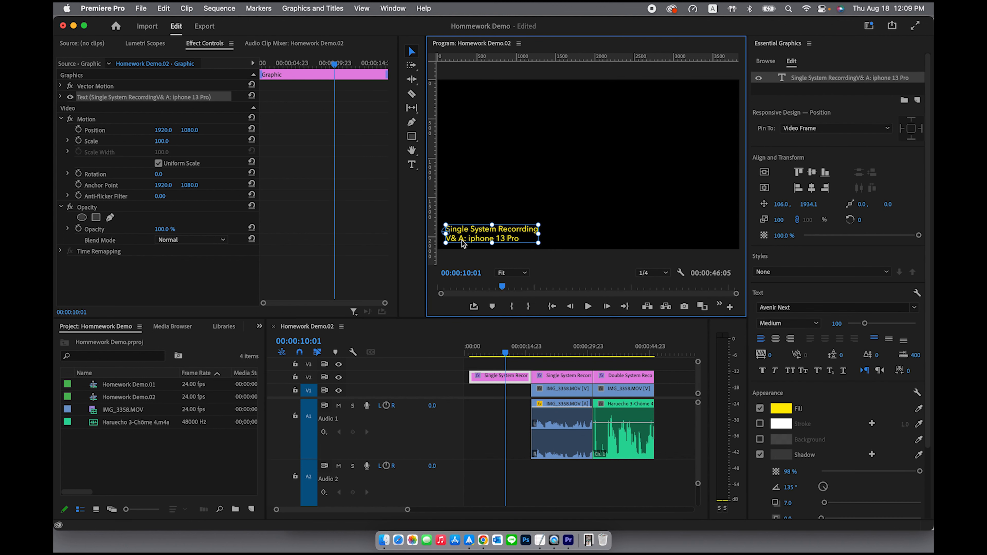
double_click(468, 231)
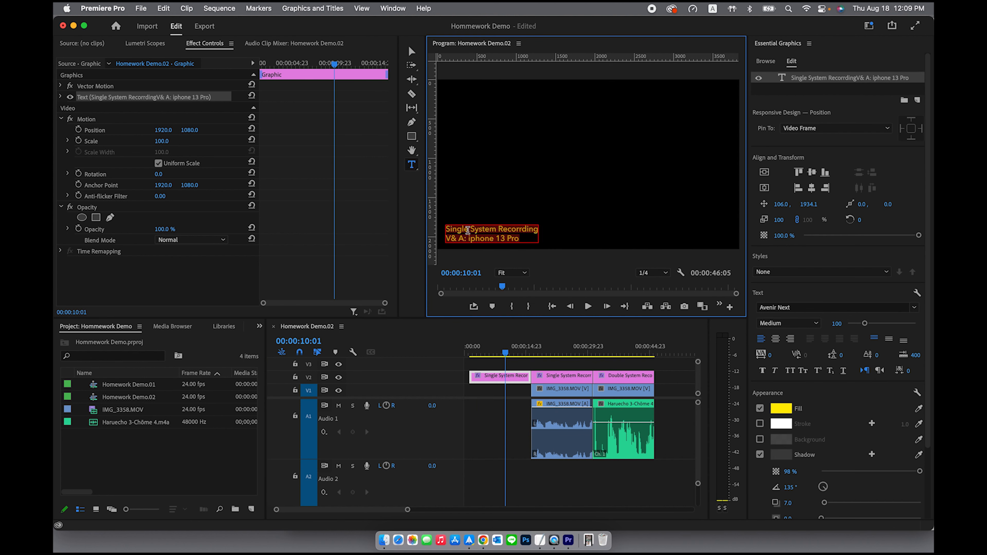
text(Dana Ollesta)
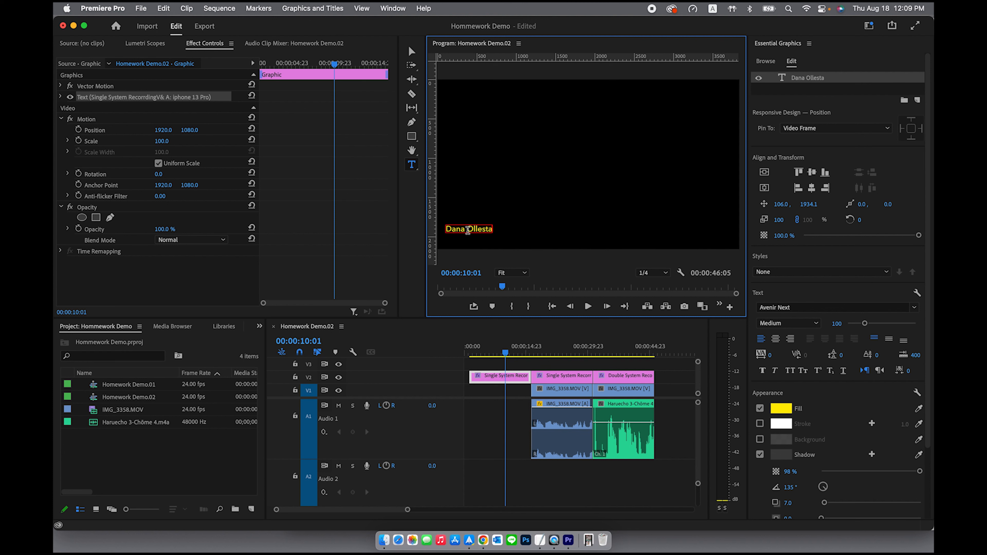
text(d)
key(Return)
text(Double)
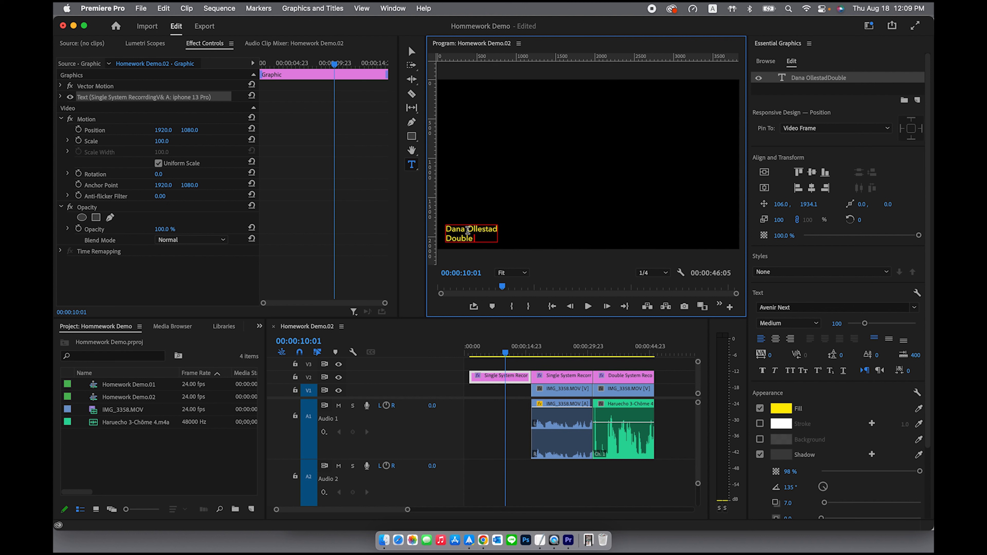
text( Syste)
key(BackSpace)
key(BackSpace)
text(sytem)
key(BackSpace)
key(BackSpace)
key(BackSpace)
key(BackSpace)
text(tem Recording Demo)
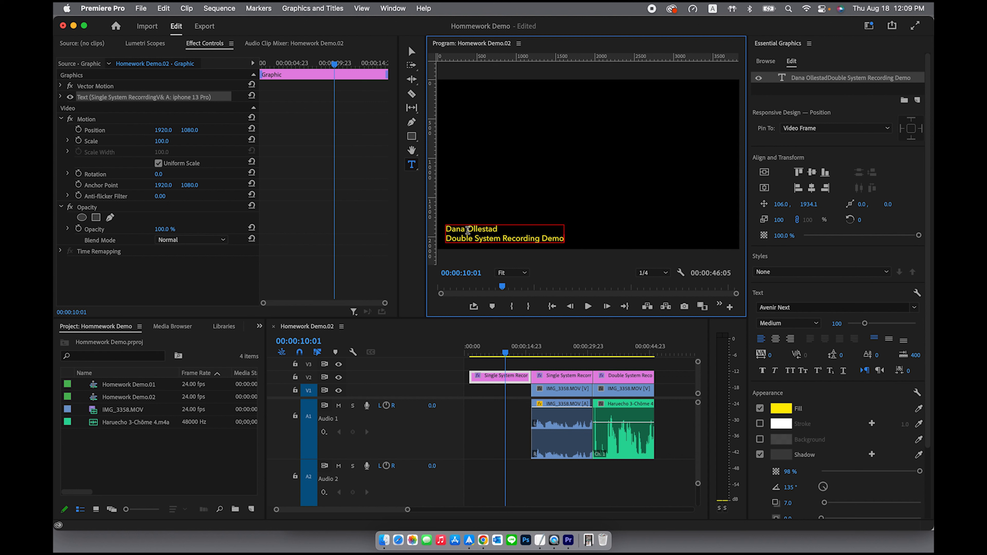
- Center-align the title text and center it horizontally and vertically in the frame
double_click(495, 235)
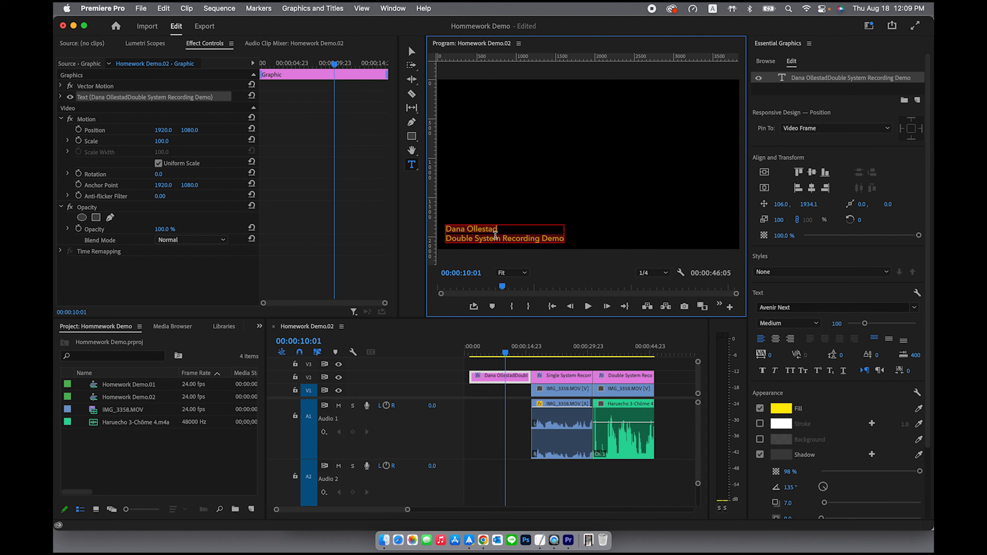
click(774, 338)
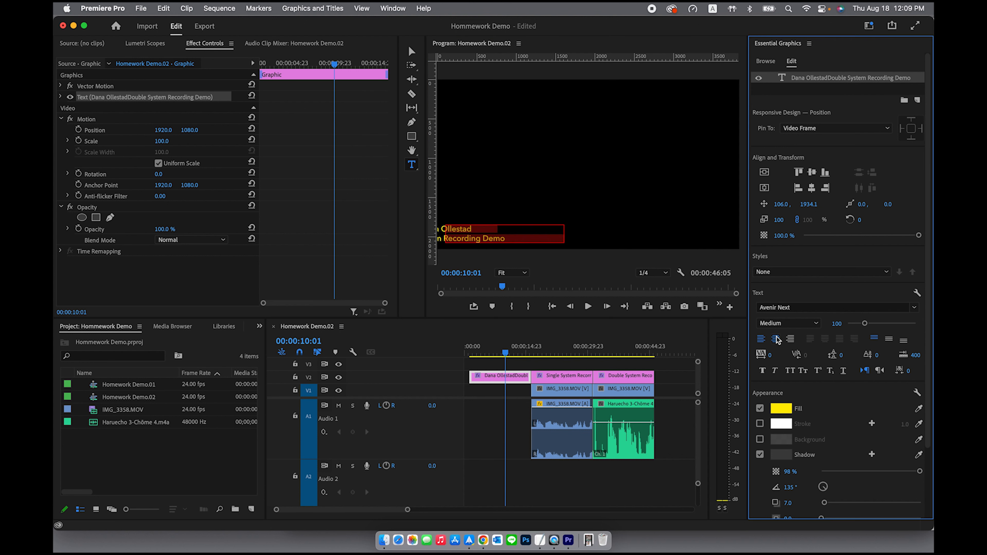
click(764, 189)
click(765, 173)
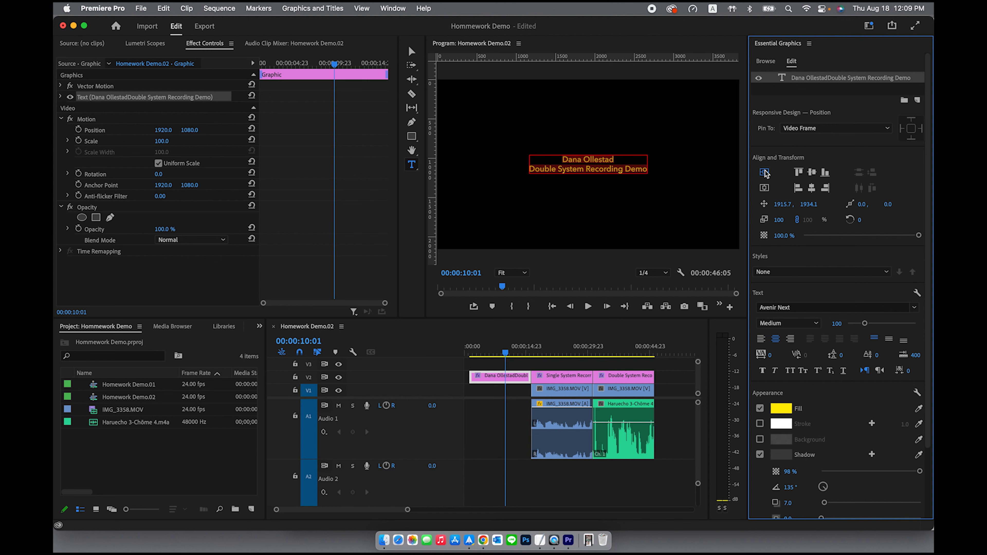
click(411, 51)
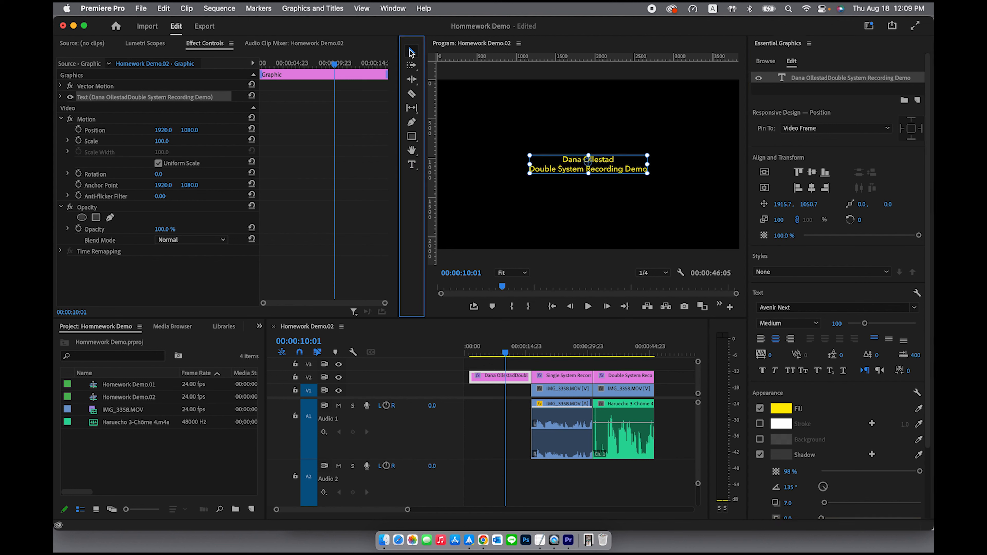
- Shorten the opening title to about two seconds and close the gap between it and the first clip
drag(528, 377, 472, 377)
click(492, 377)
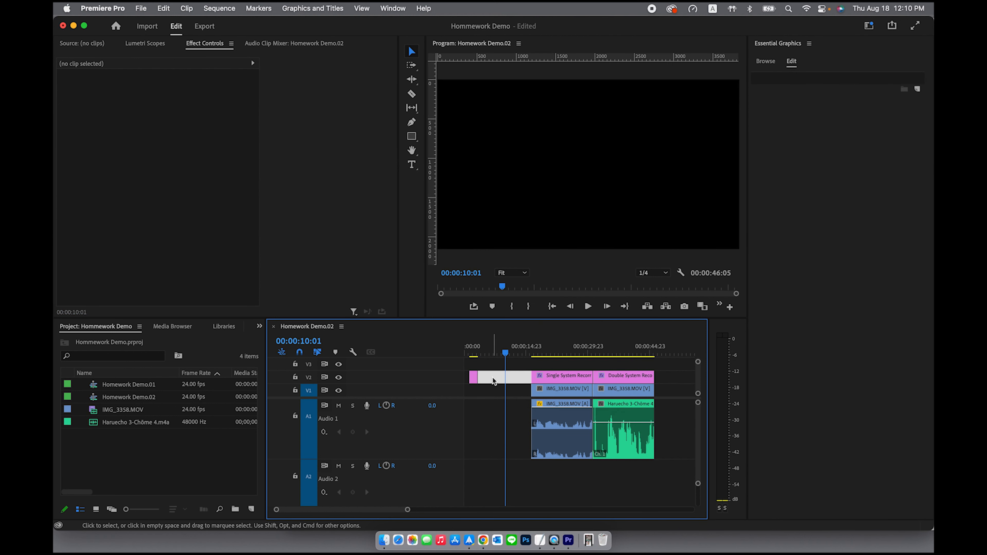
key(Delete)
click(513, 396)
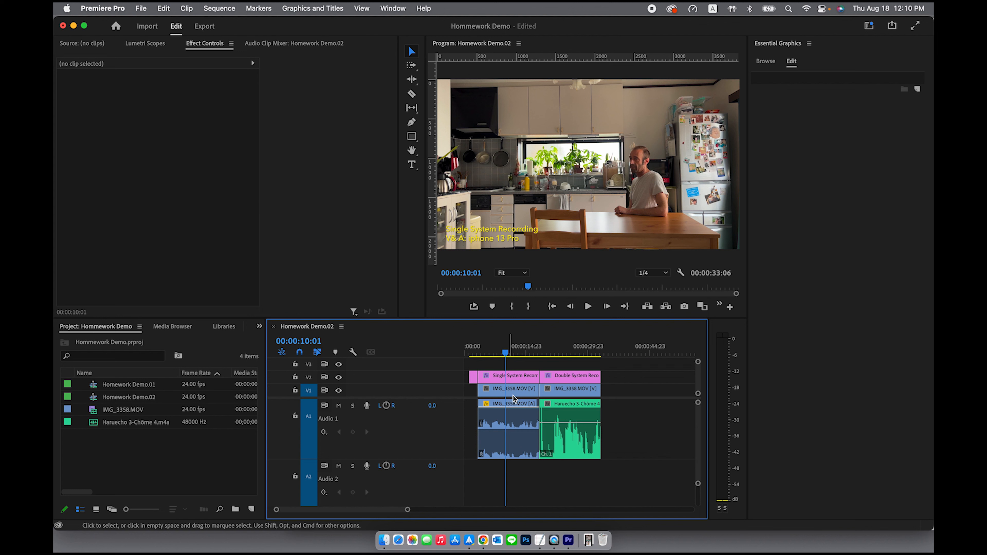
- Remove the empty gap before the opening title so the sequence starts with it
click(502, 346)
drag(457, 346, 456, 345)
key(equal)
key(equal)
key(equal)
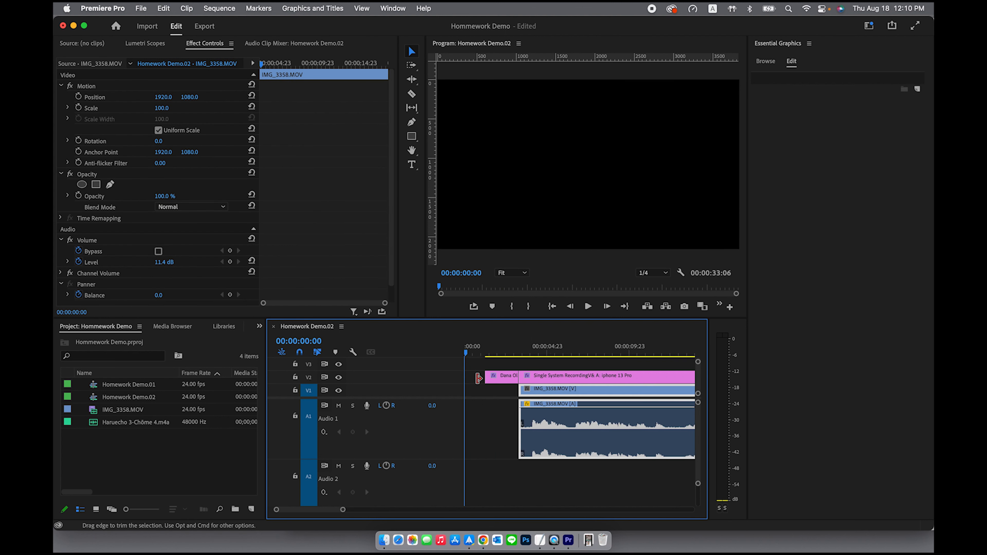
click(488, 379)
key(Delete)
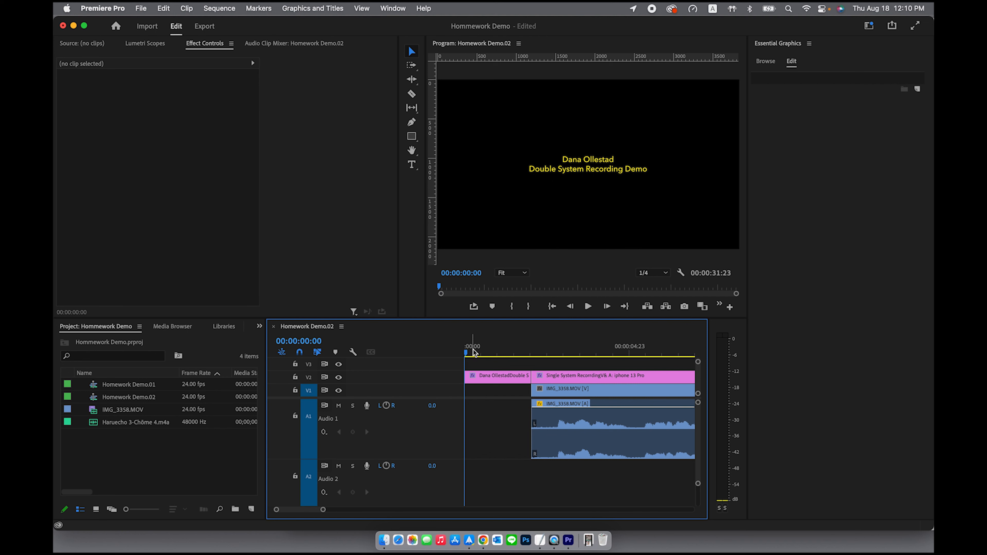
- Correct the spacing in the second line of the first clip's caption to "V & A: iphone 13 Pro"
drag(469, 346, 626, 354)
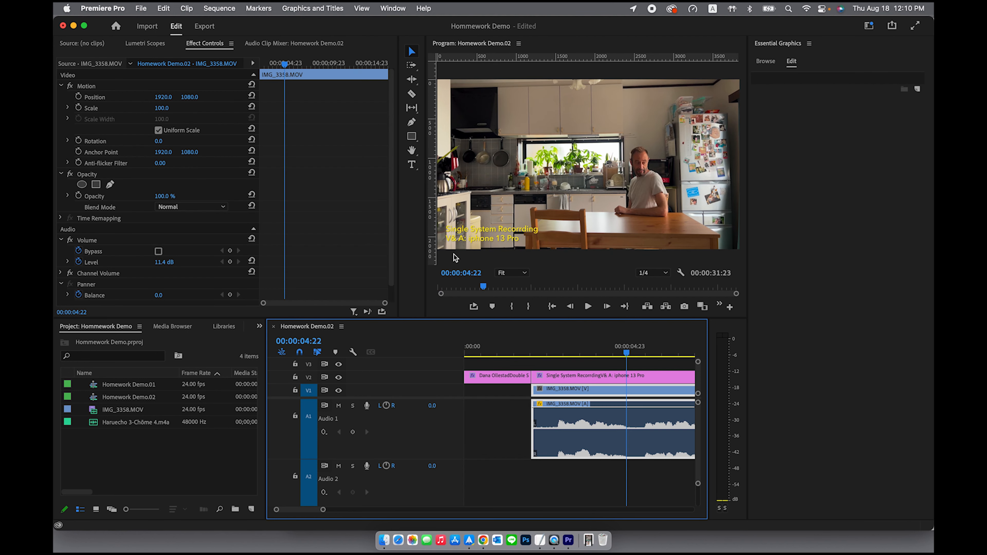
double_click(451, 239)
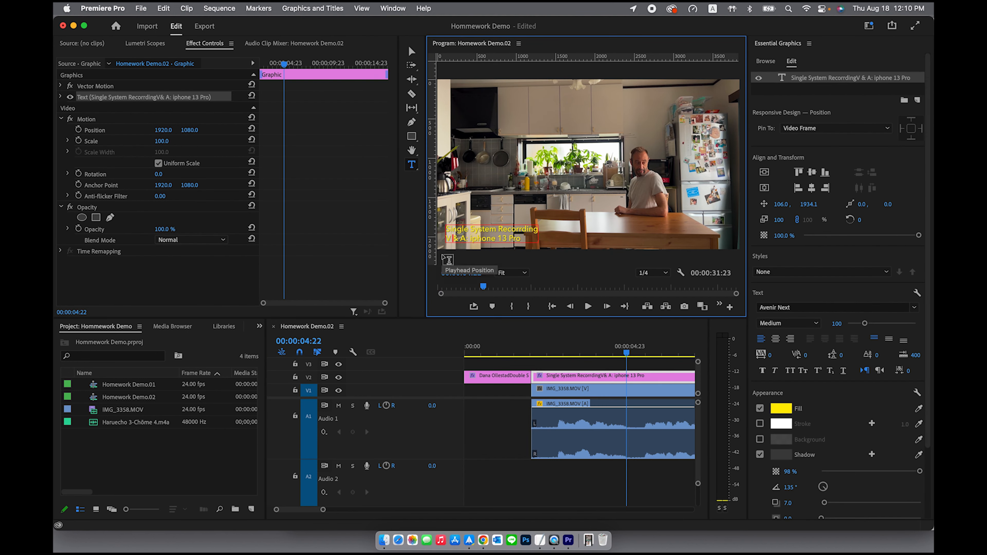
click(523, 364)
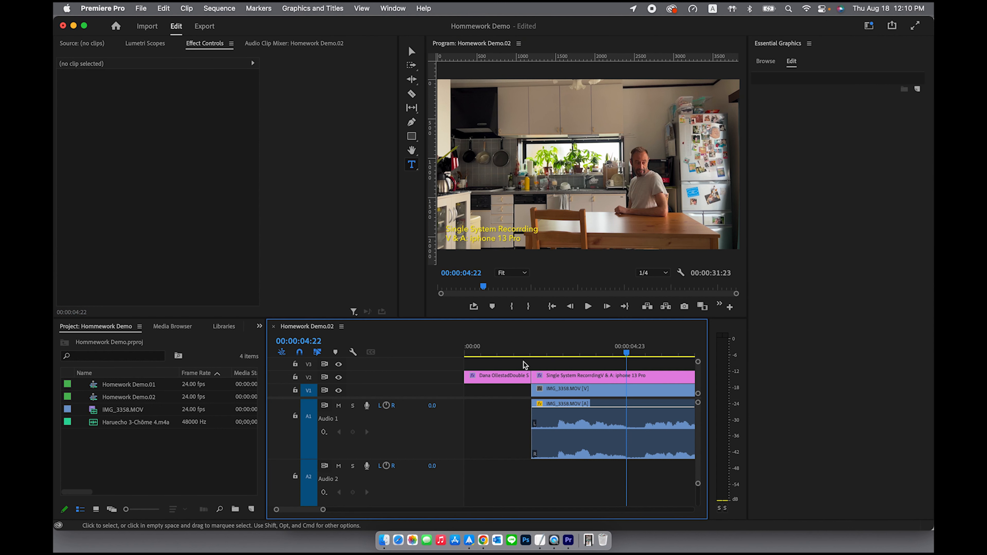
- Align the boundary between the two captions with the cut between the clips and play across it
key(minus)
key(minus)
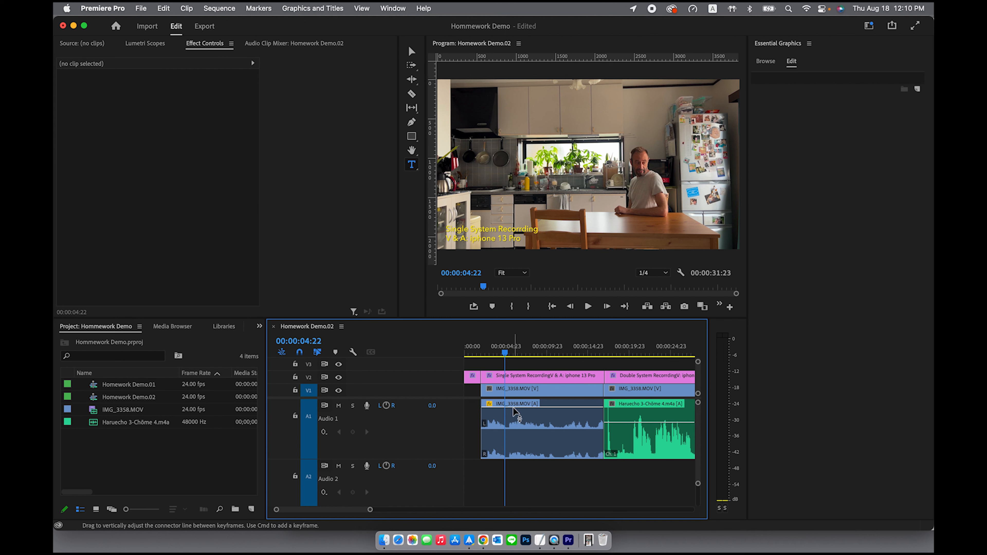
click(601, 350)
key(equal)
key(equal)
key(equal)
key(equal)
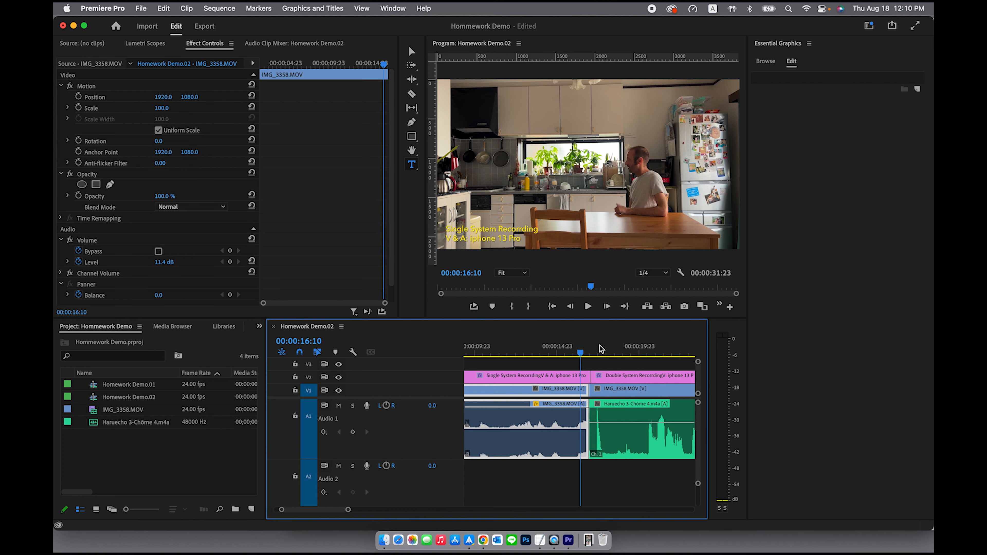
scroll(563, 425, down, 2)
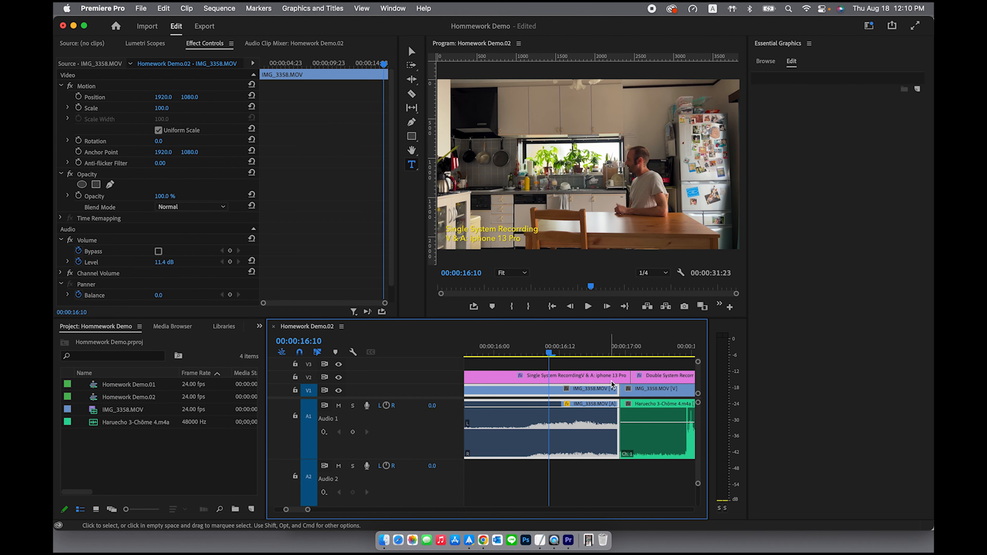
drag(623, 377, 620, 377)
key(space)
key(space)
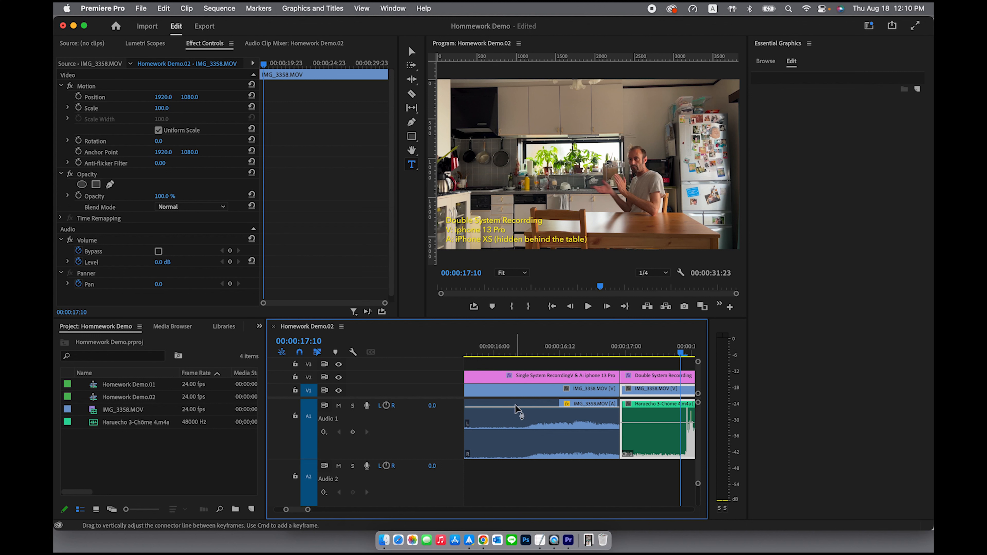
- Correct the capitalization in the second clip's caption to "V: iPhone 13 Pro"
click(462, 233)
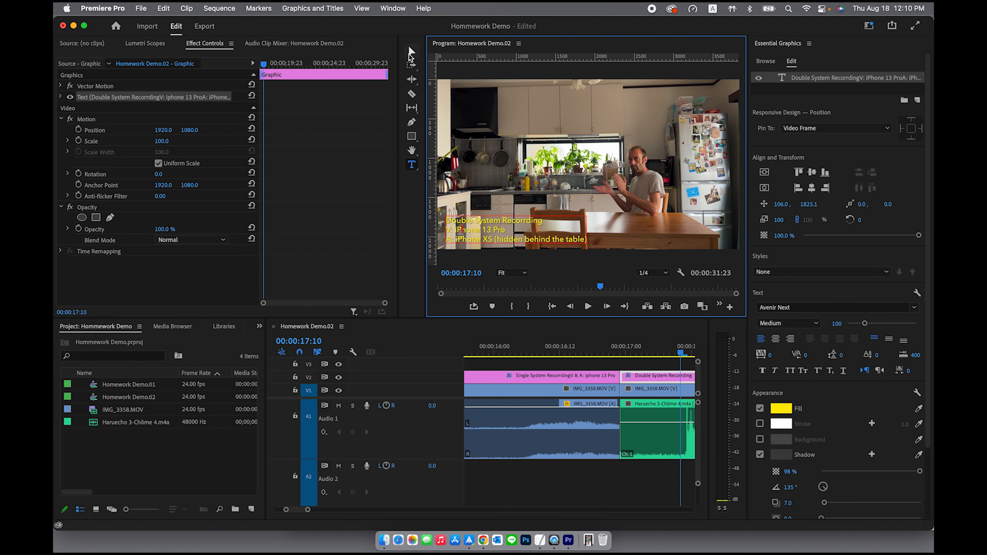
click(410, 52)
click(602, 361)
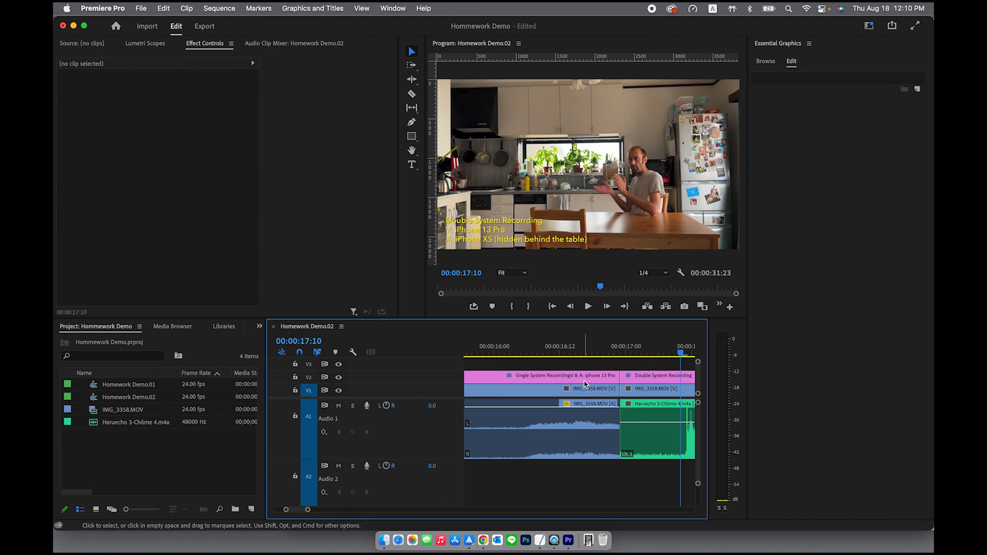
- Examine whether the caption, video and audio end together at the end of the sequence
key(minus)
key(minus)
key(minus)
key(minus)
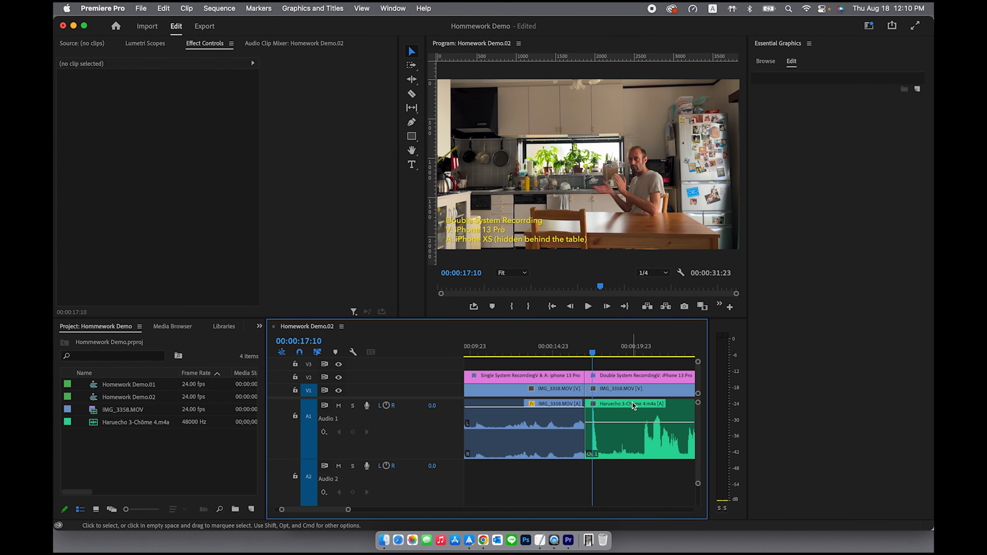
key(minus)
click(637, 438)
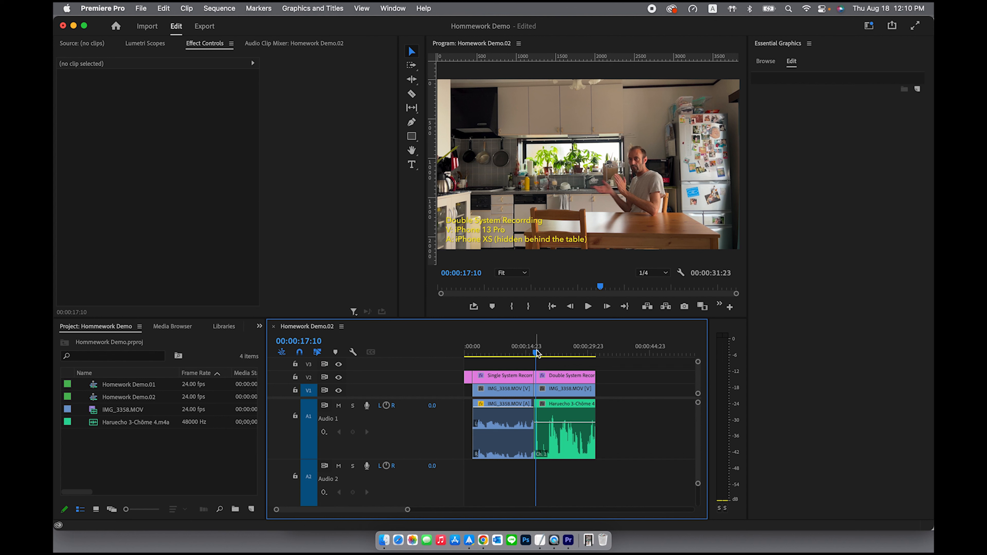
drag(537, 352, 594, 353)
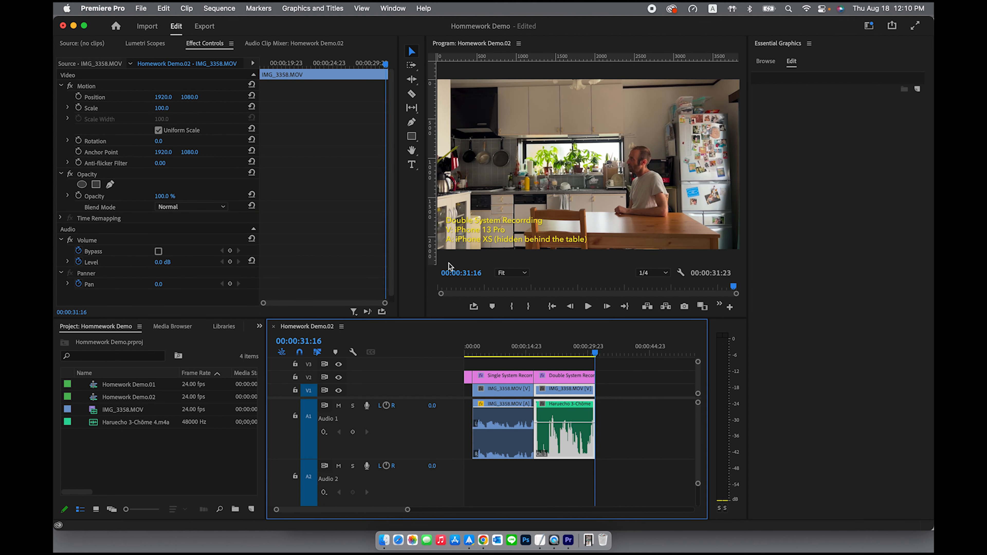
key(equal)
key(equal)
key(equal)
key(equal)
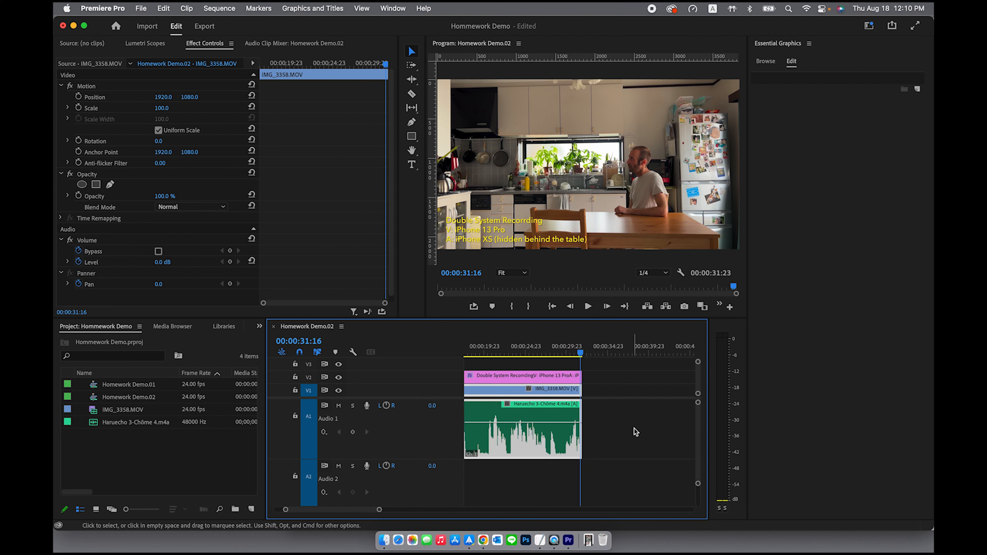
key(equal)
key(equal)
key(equal)
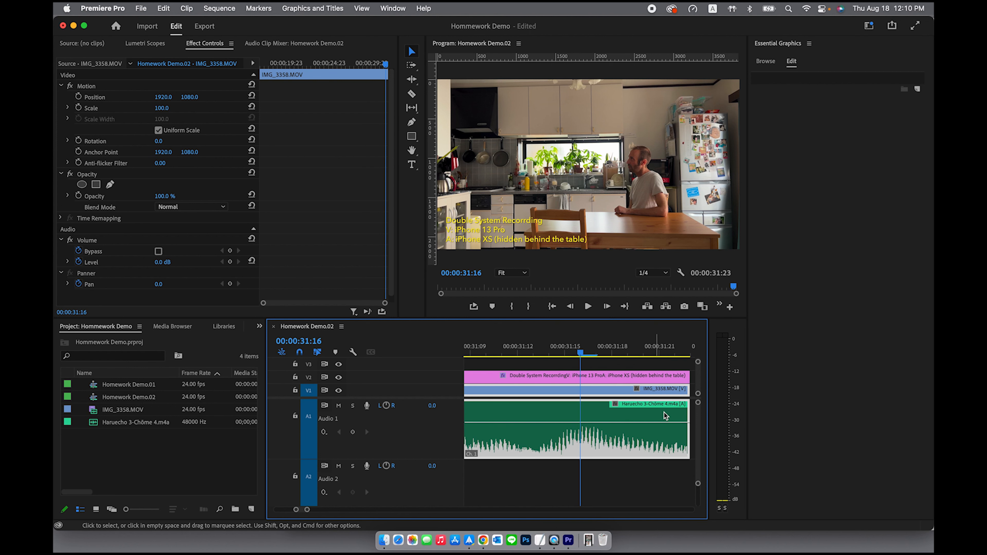
key(minus)
key(backslash)
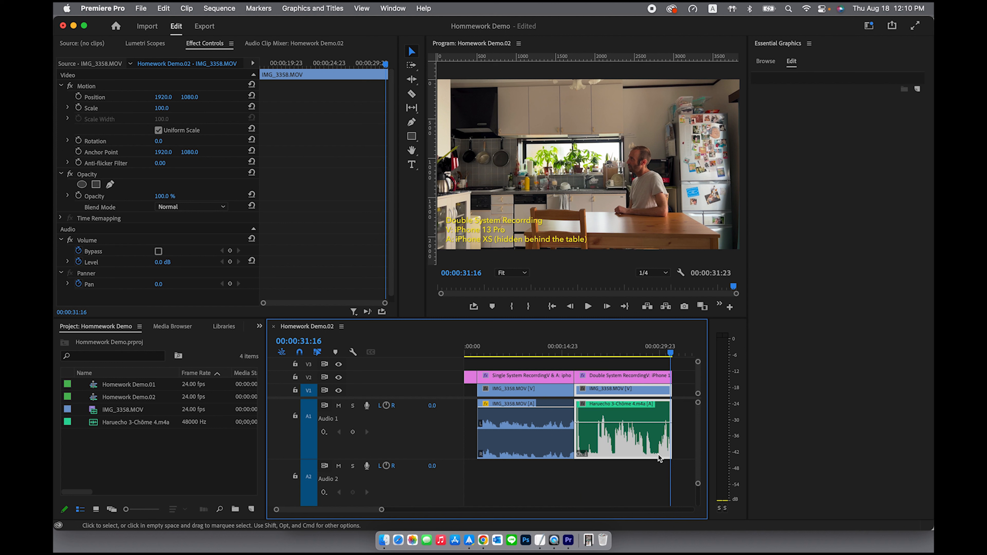
click(689, 435)
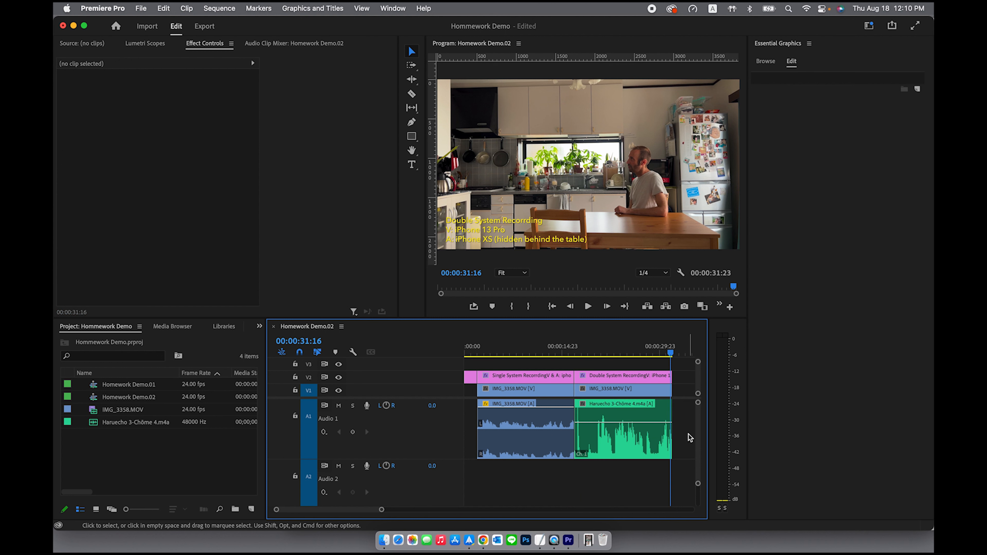
- Set up a media export of the sequence with the file name Homework Demo.mp4, saved in the Homework Demo folder
click(140, 8)
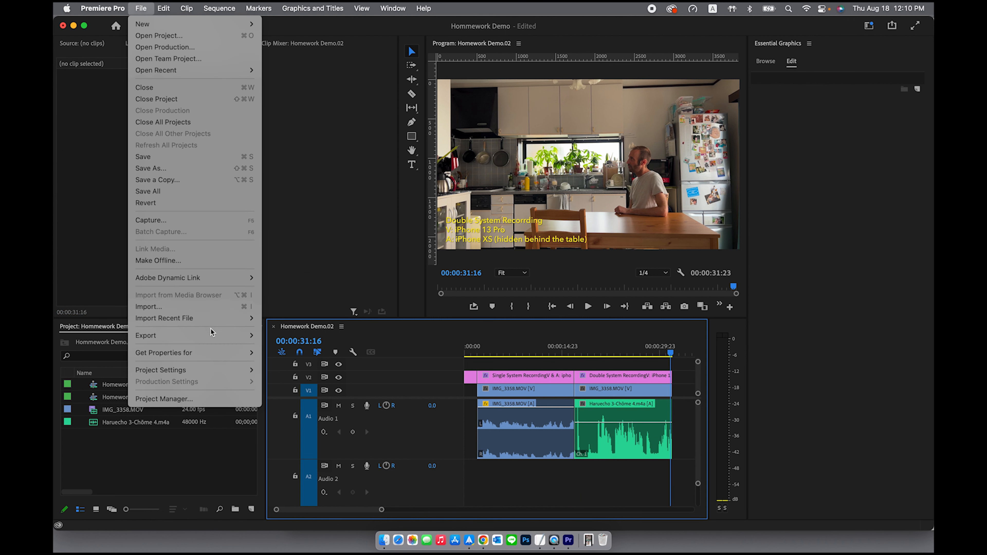
mouse_move(216, 337)
click(281, 338)
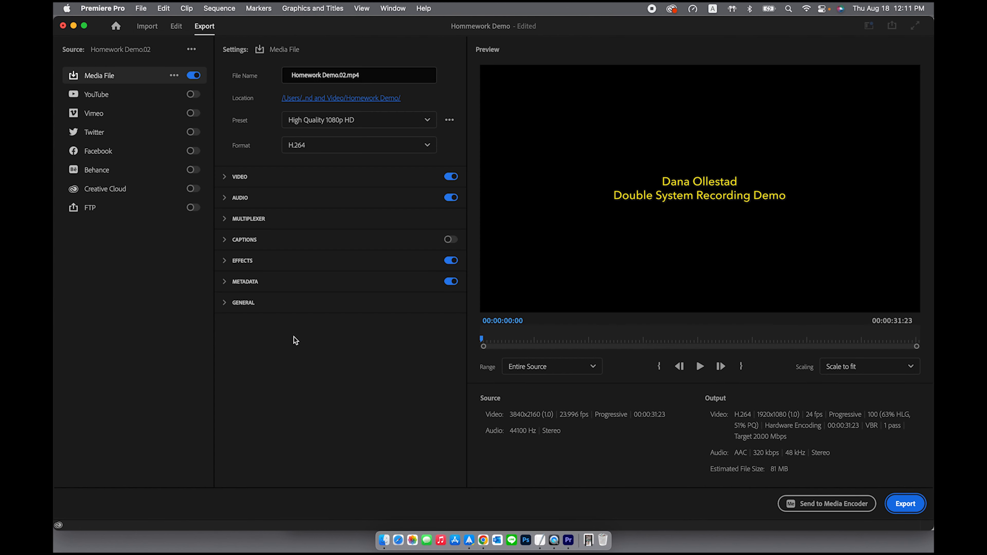
click(346, 74)
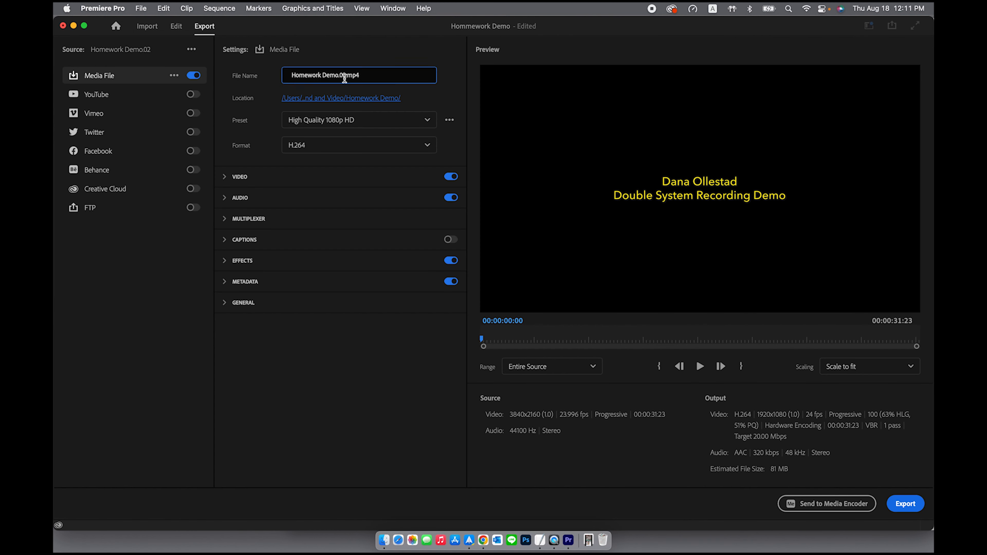
key(BackSpace)
key(BackSpace)
key(BackSpace)
click(316, 98)
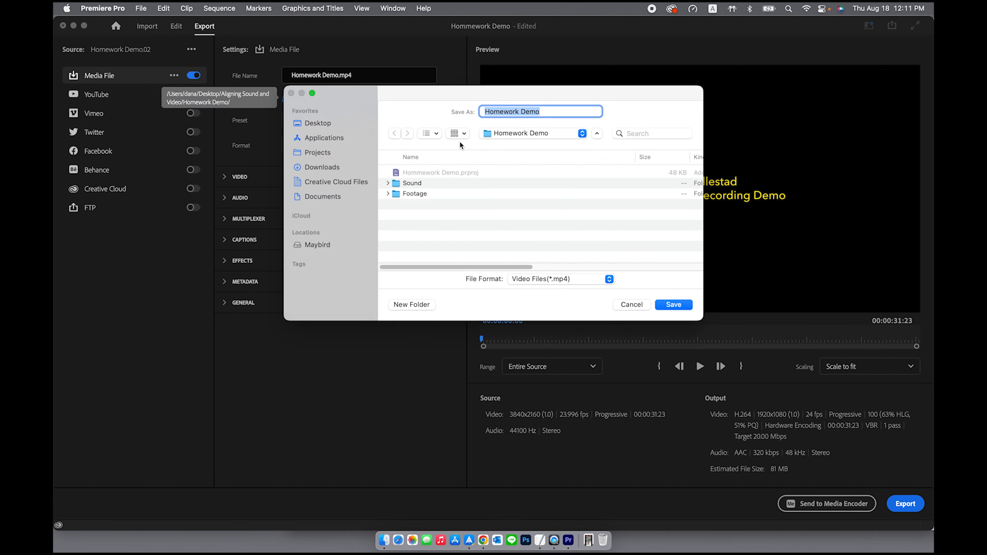
click(678, 305)
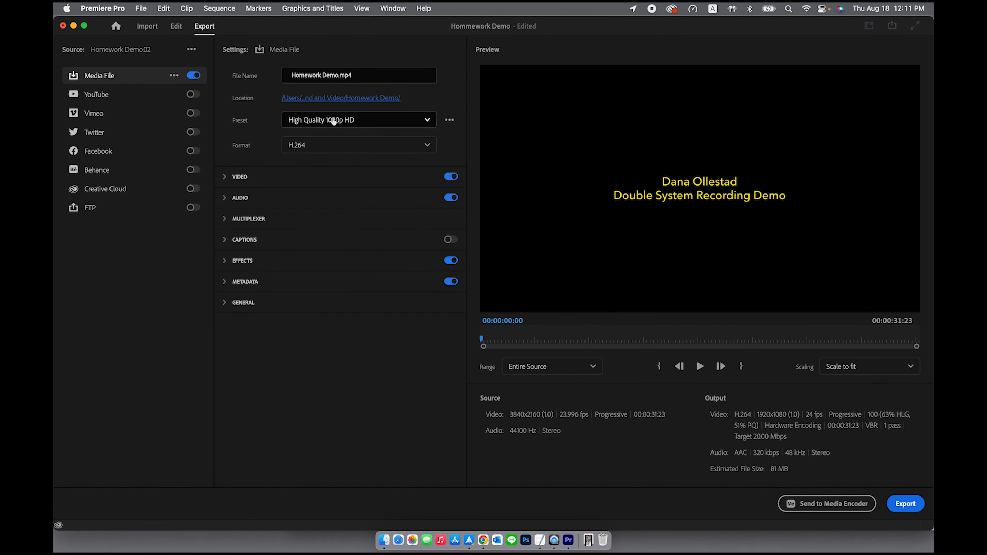
- Export the sequence with the YouTube 2160p 4K Ultra HD preset
click(357, 121)
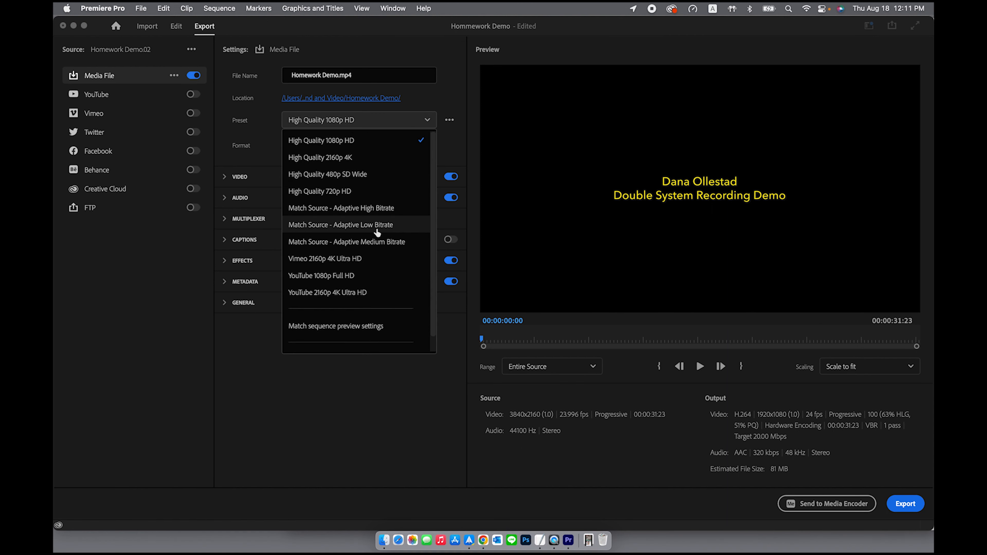
click(314, 294)
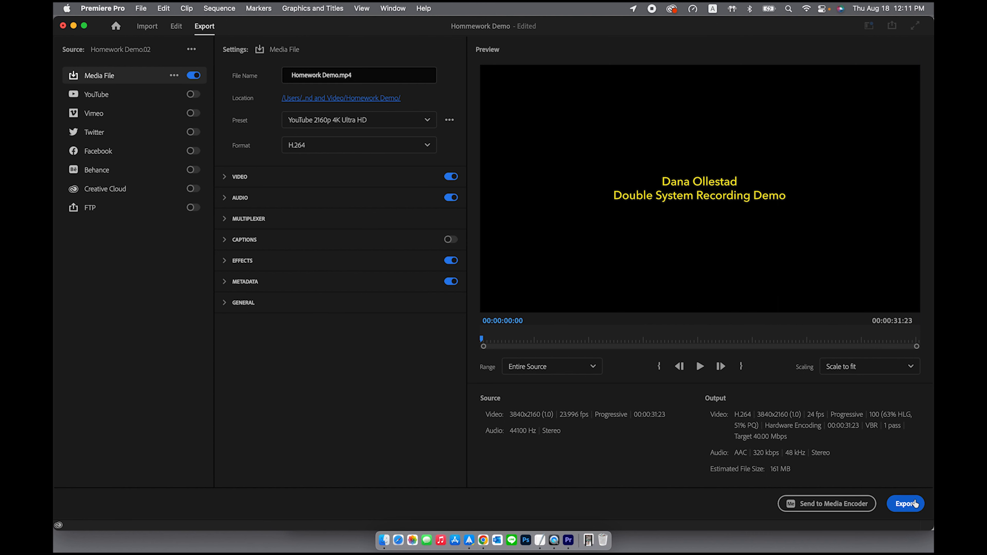
click(905, 504)
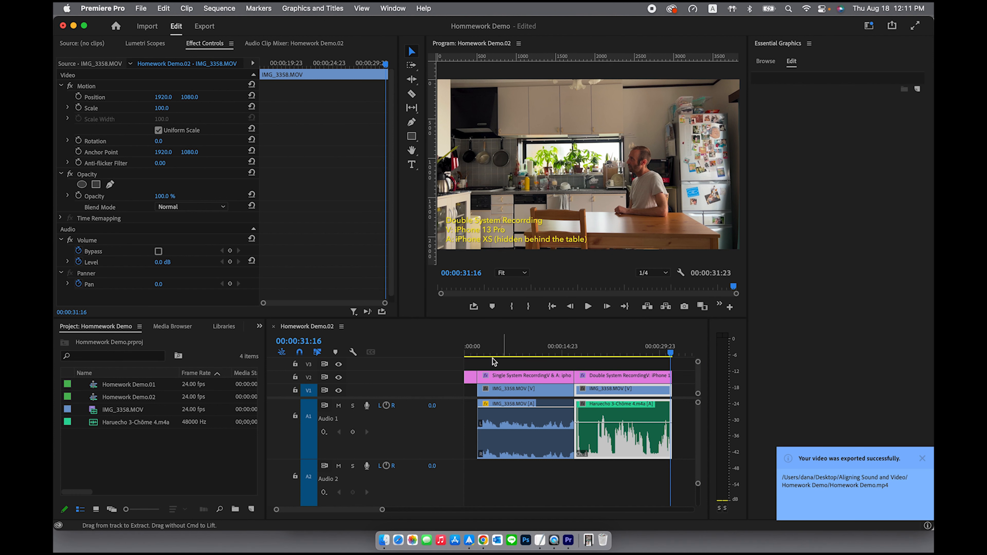
- Switch to Finder and select the exported Homework Demo.mp4 in the Homework Demo folder
key(super+Tab)
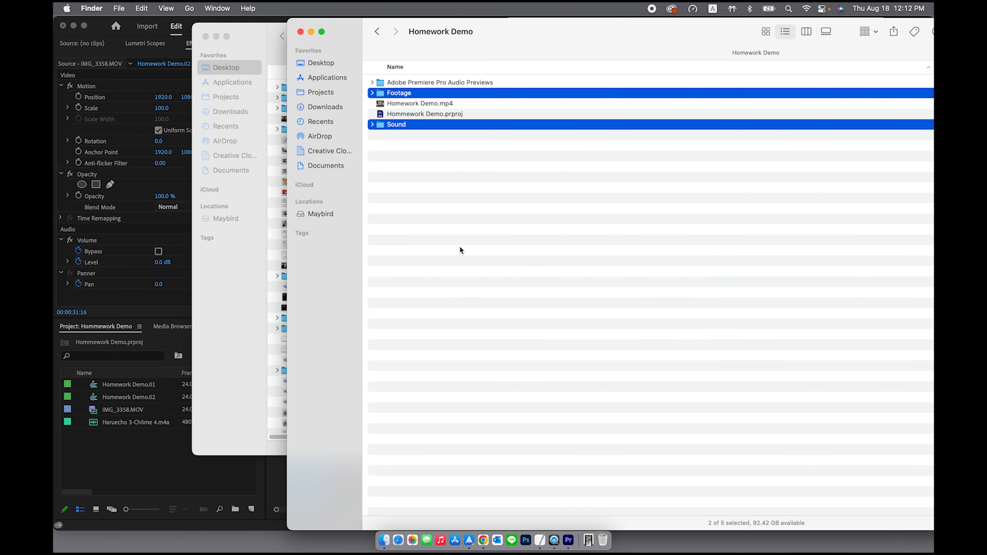
click(460, 249)
double_click(521, 36)
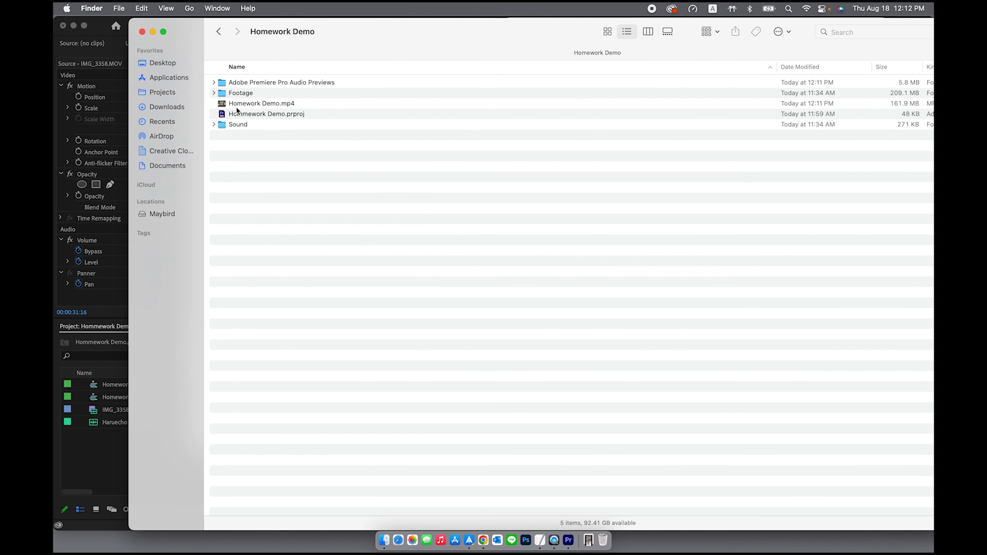
click(226, 104)
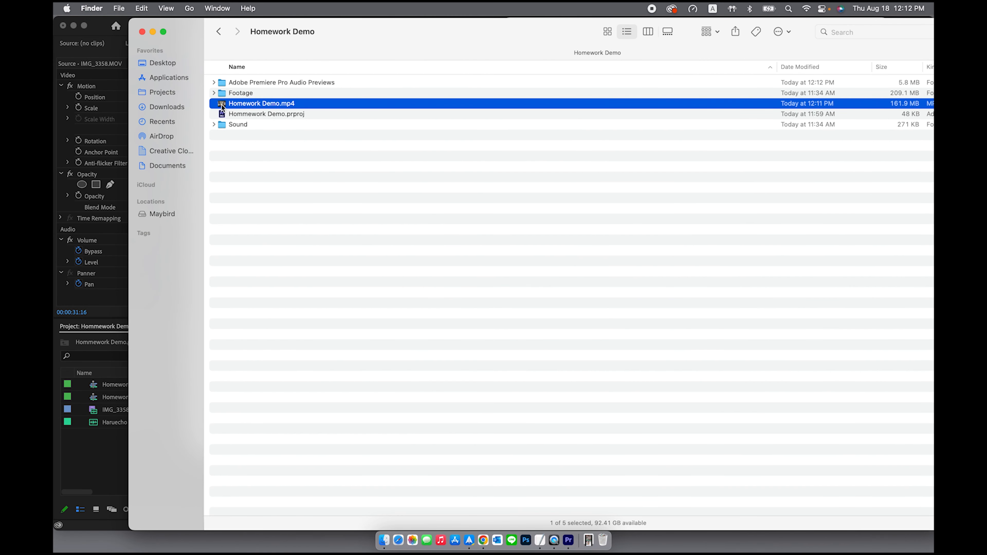